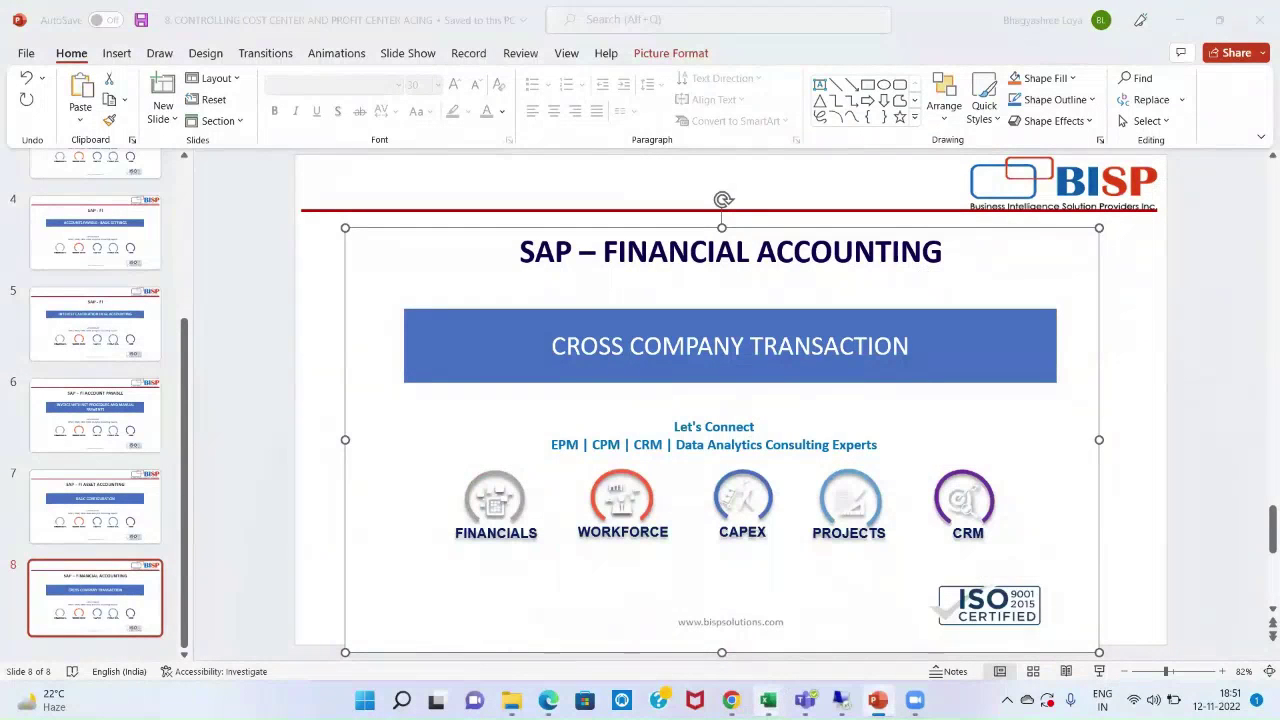
# Switch to the Excel workbook and review the Senario 1 entries for companies 1812 and 2405 against the normal rent expense entry
pyautogui.moveTo(768, 698)
pyautogui.click(728, 636)
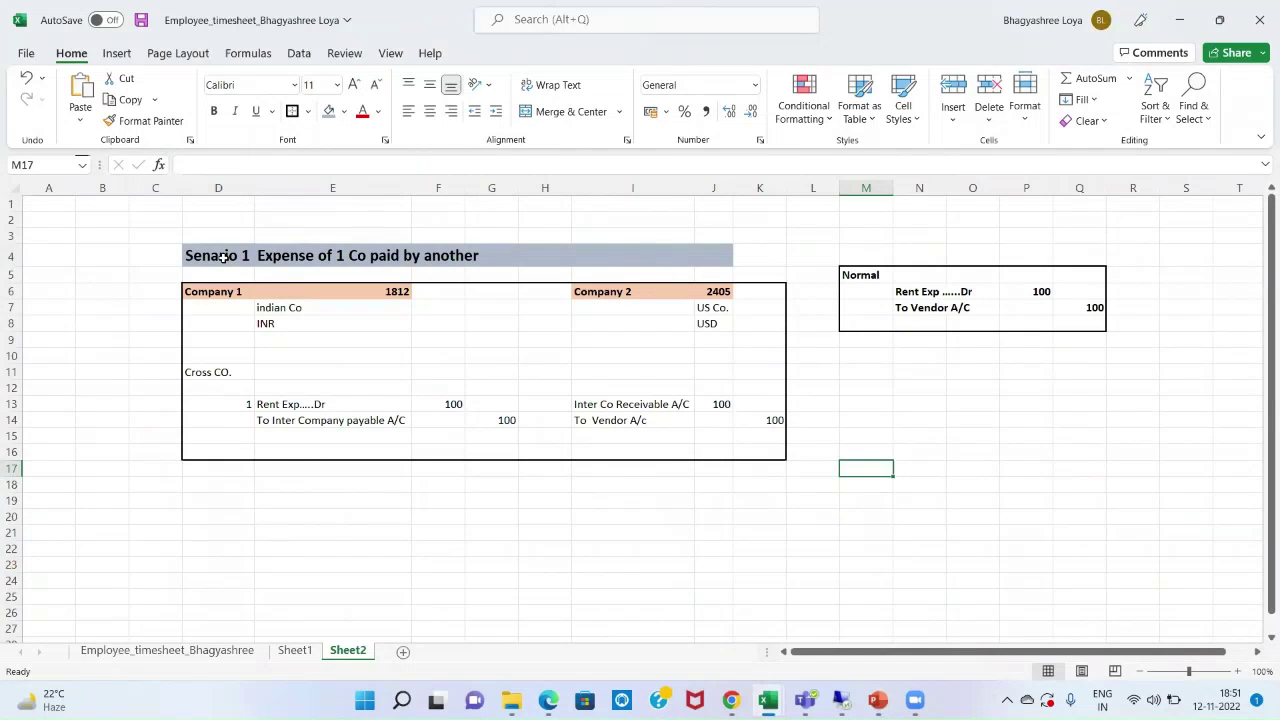
pyautogui.click(223, 258)
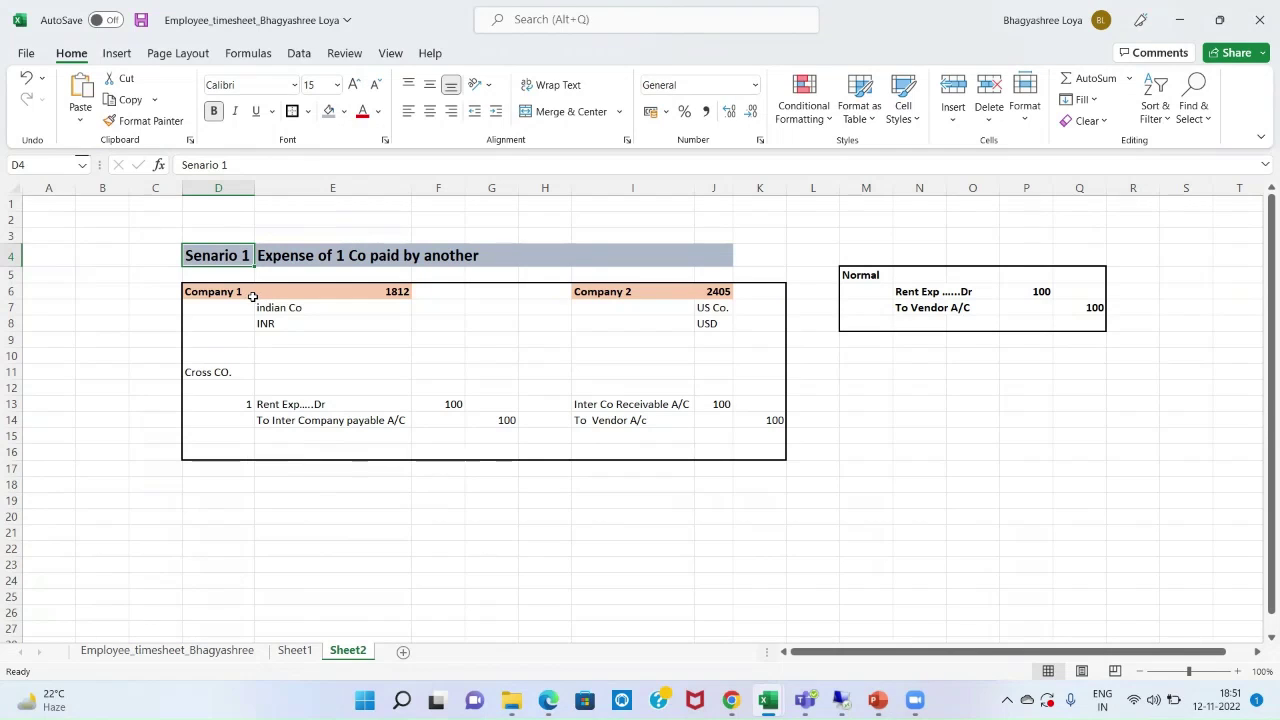
pyautogui.click(303, 311)
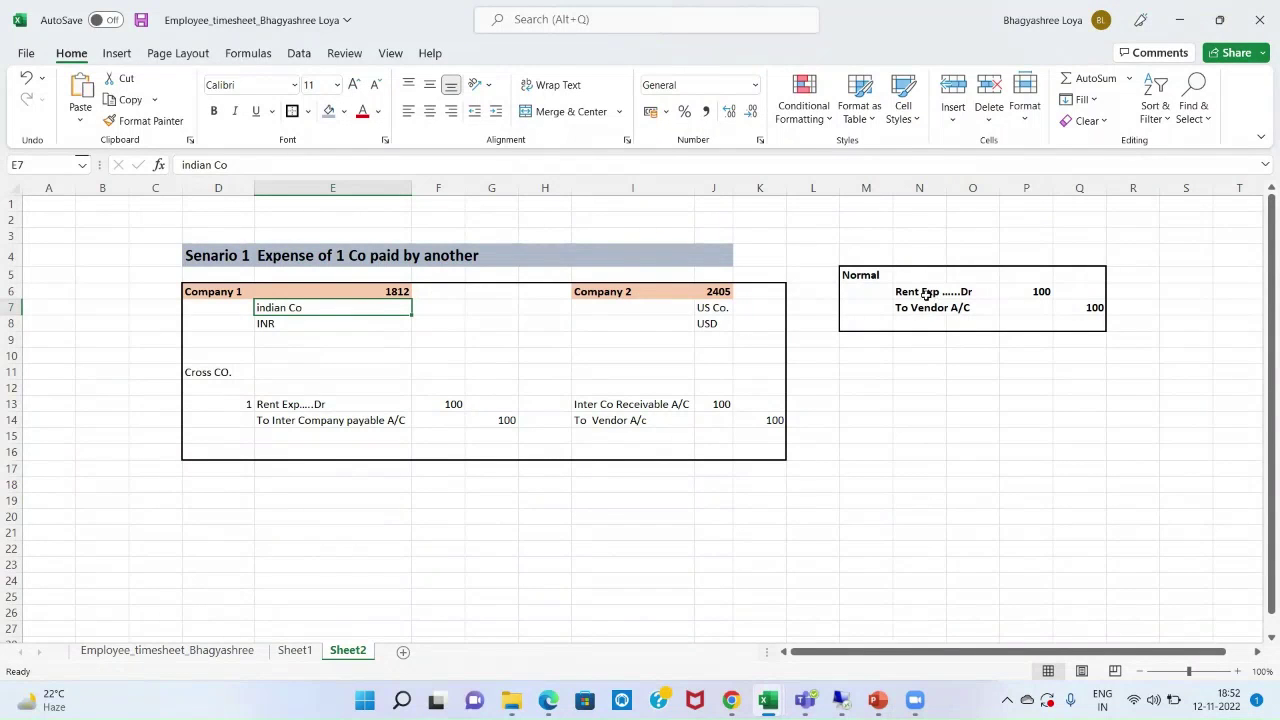
pyautogui.click(924, 292)
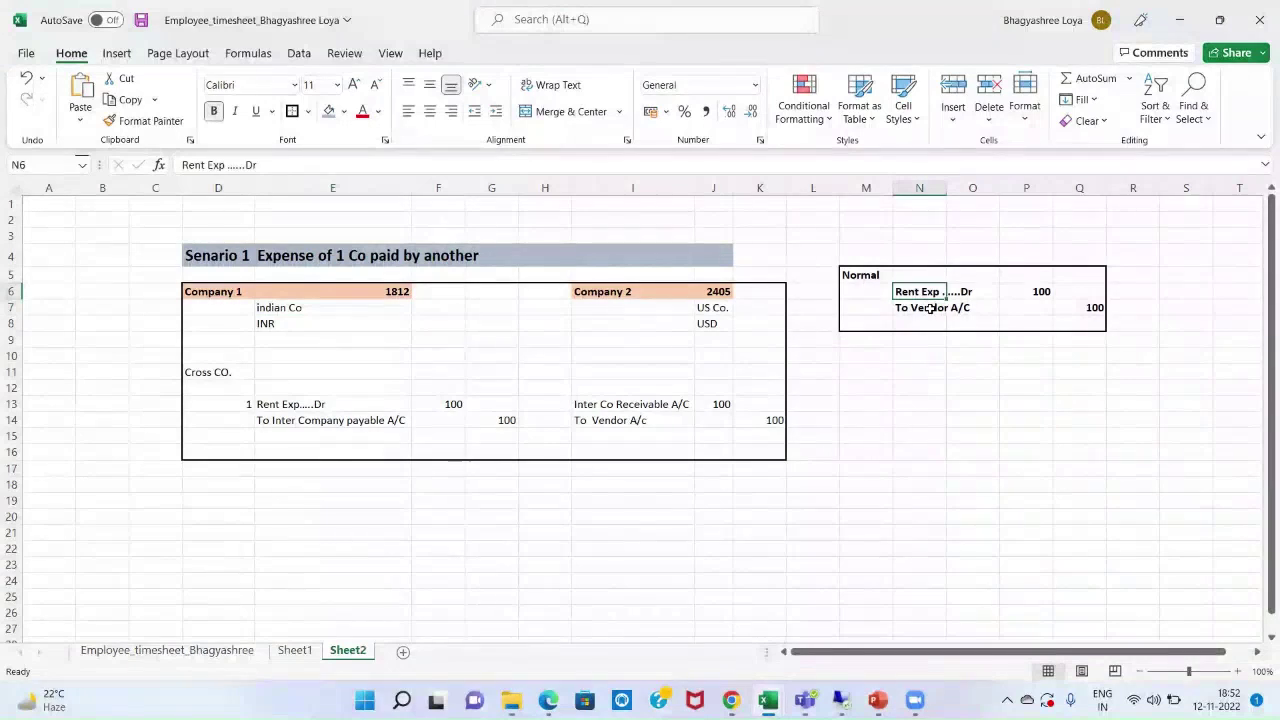
pyautogui.click(930, 309)
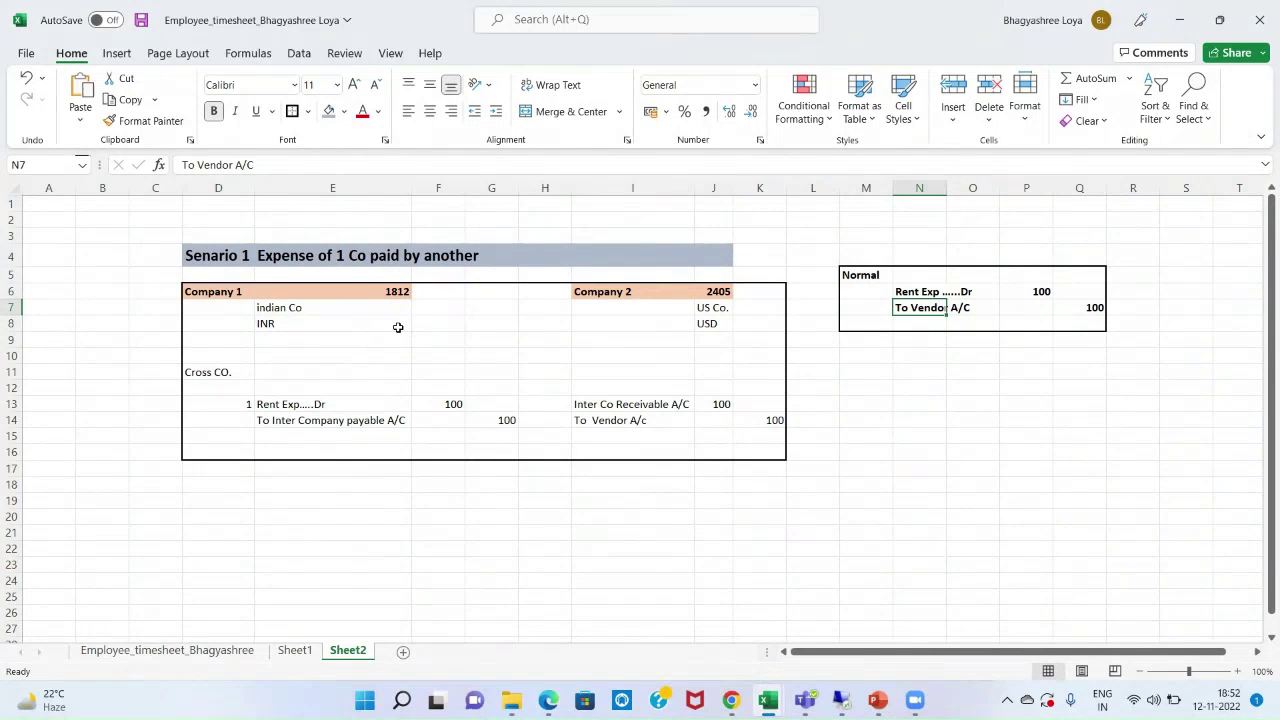
pyautogui.click(238, 403)
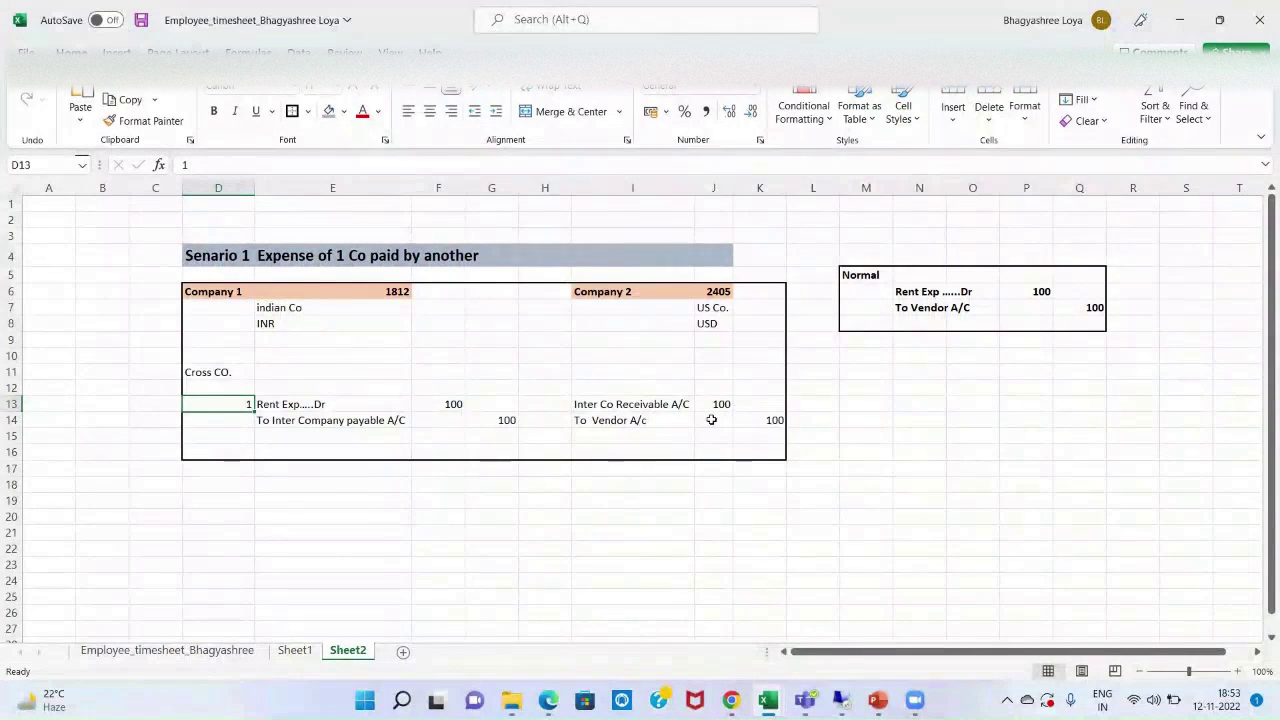
pyautogui.click(652, 404)
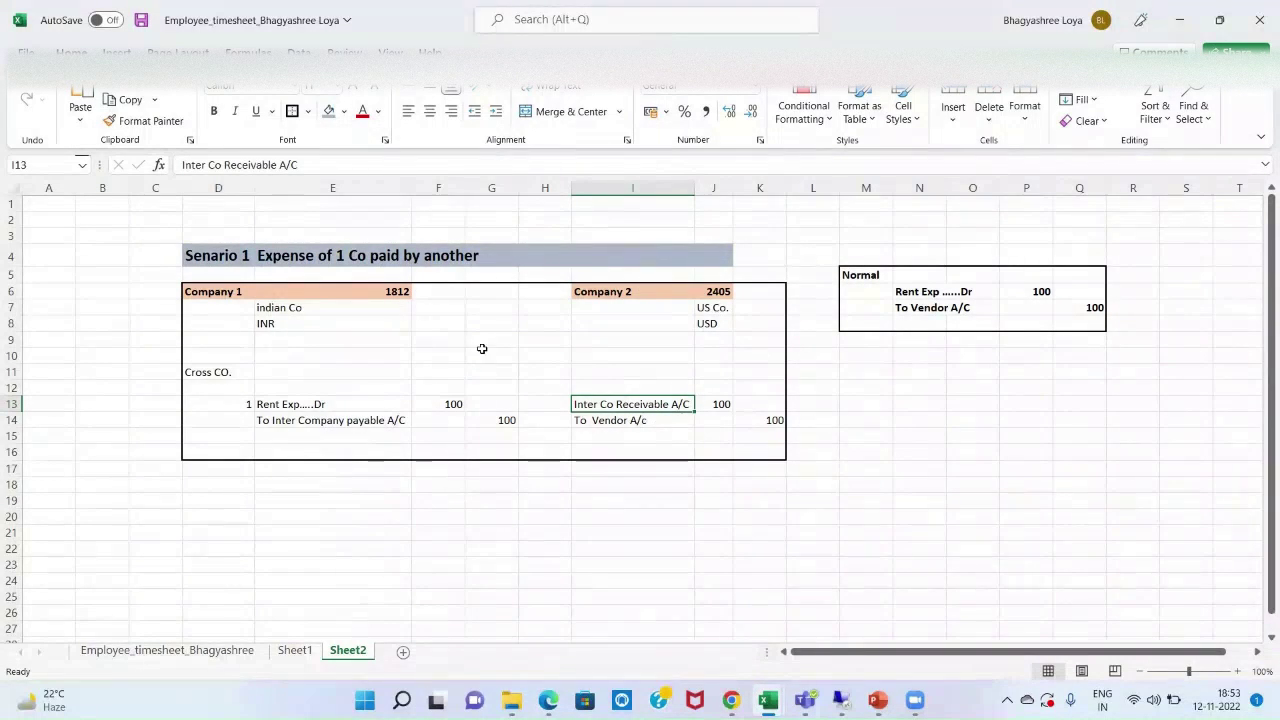
# Switch to SAP, open transaction FS00, and expand the account payable and account receivable groups of company code 1812
pyautogui.moveTo(840, 700)
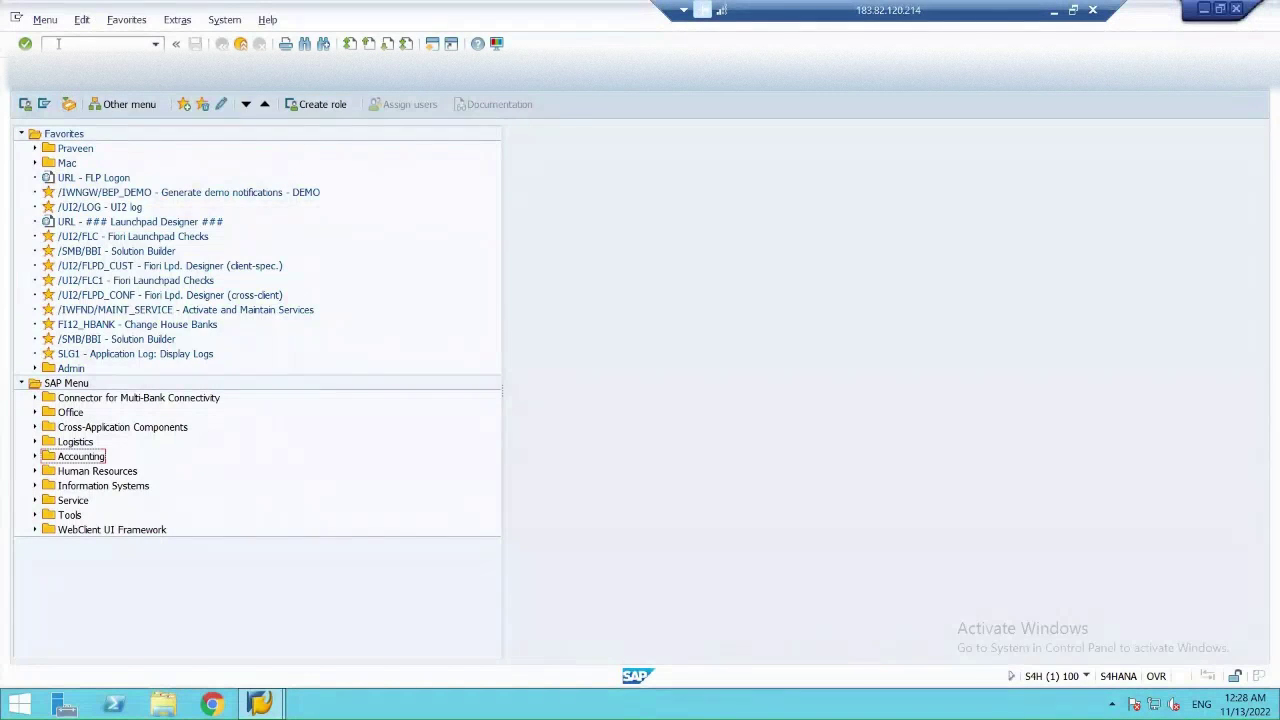
pyautogui.click(58, 44)
pyautogui.write('FS00')
pyautogui.press('Return')
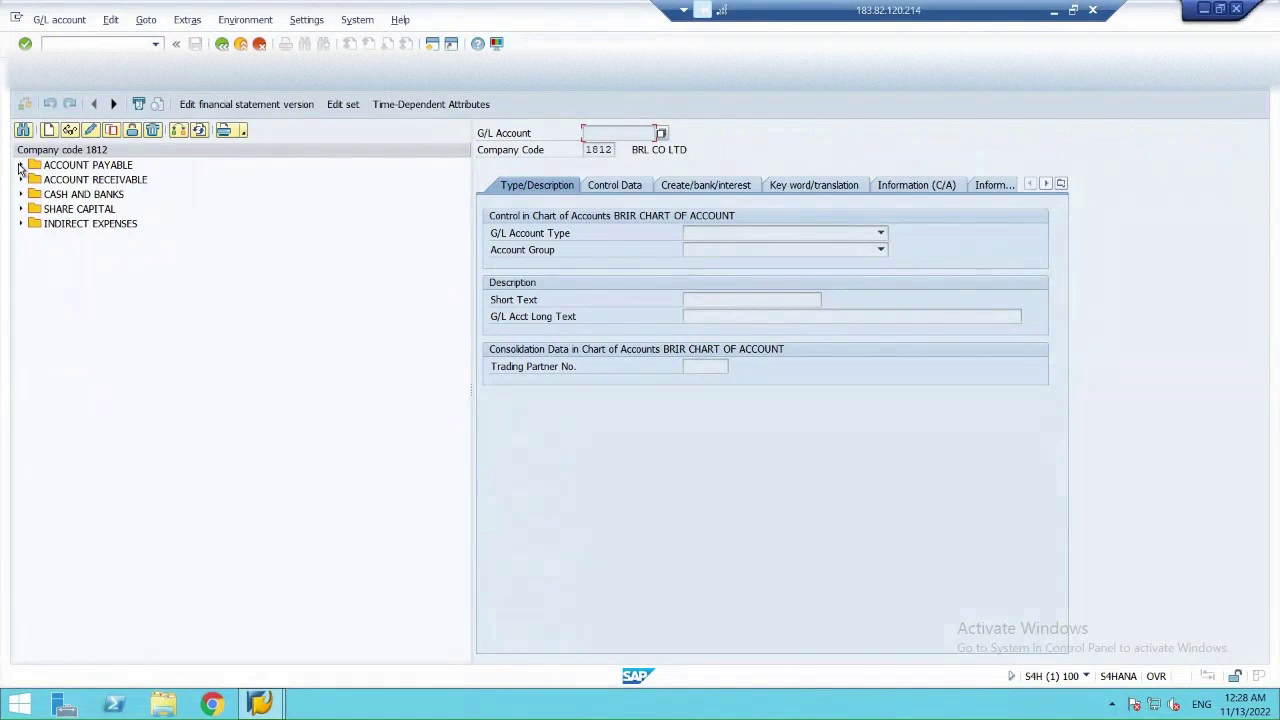
pyautogui.click(20, 166)
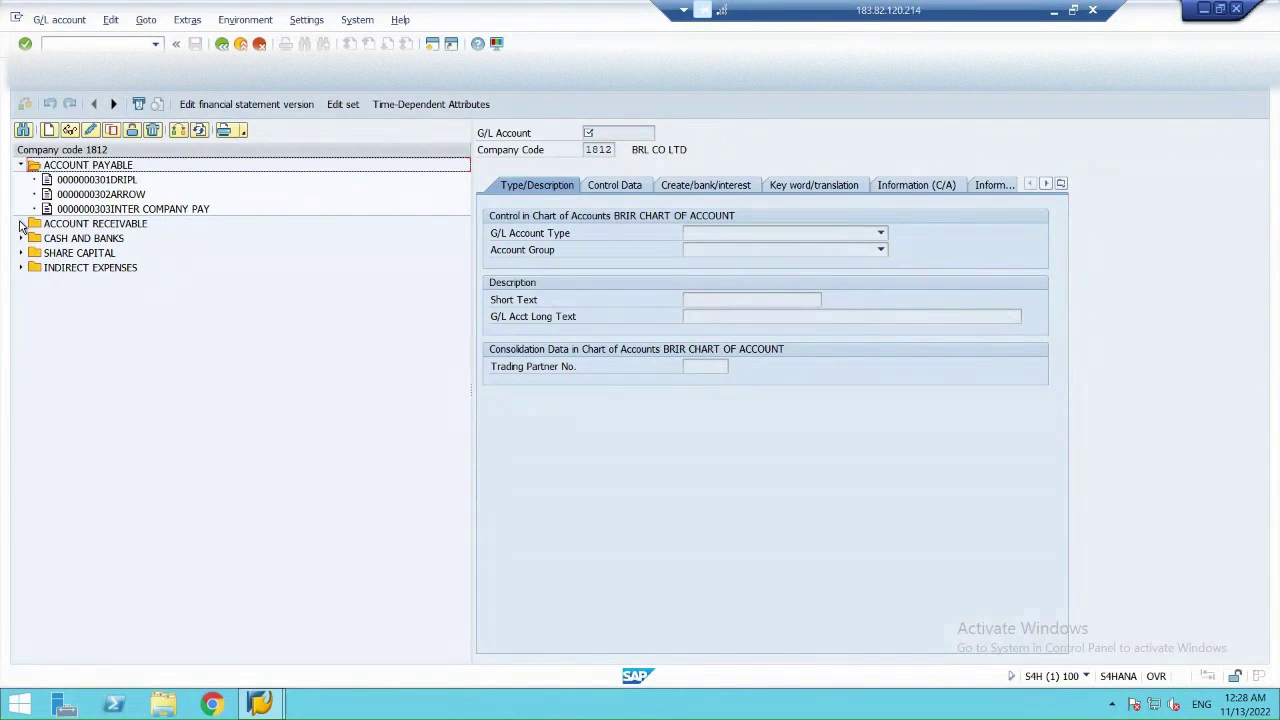
pyautogui.click(20, 224)
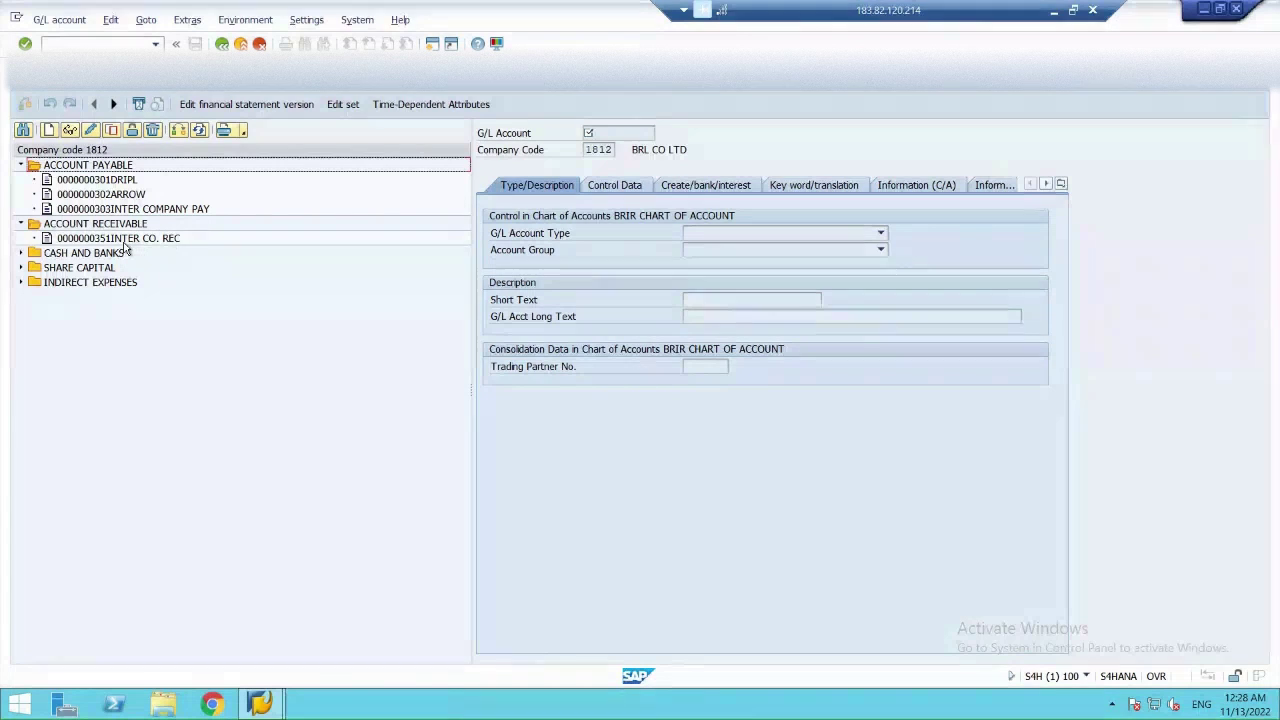
pyautogui.click(124, 242)
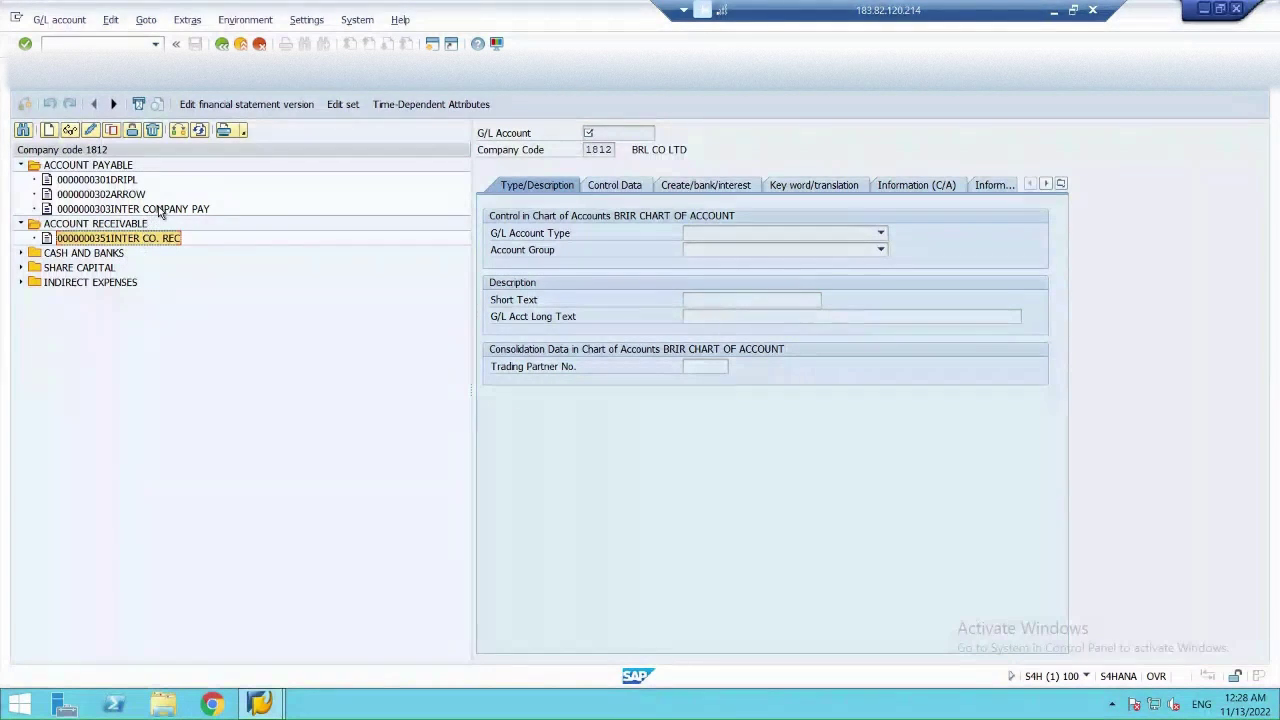
# Display G/L account 303 INTER COMPANY PAY and examine its type, control data and document creation settings
pyautogui.doubleClick(161, 210)
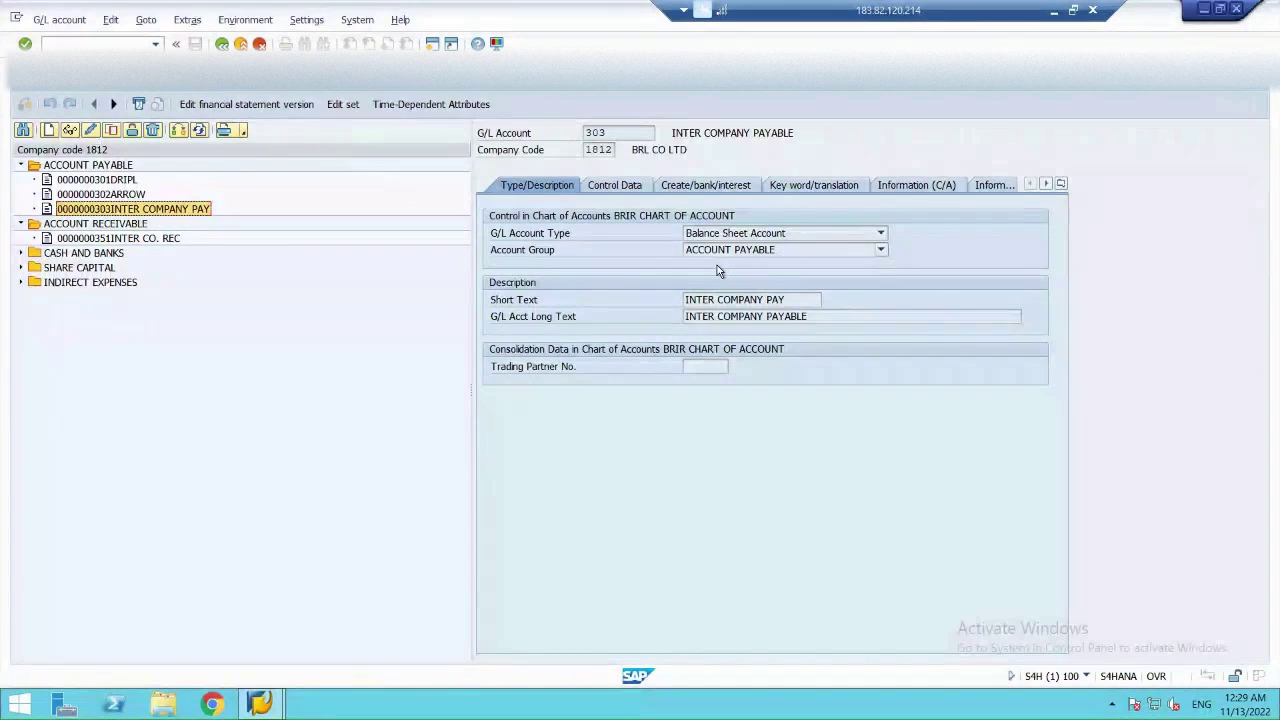
pyautogui.click(625, 188)
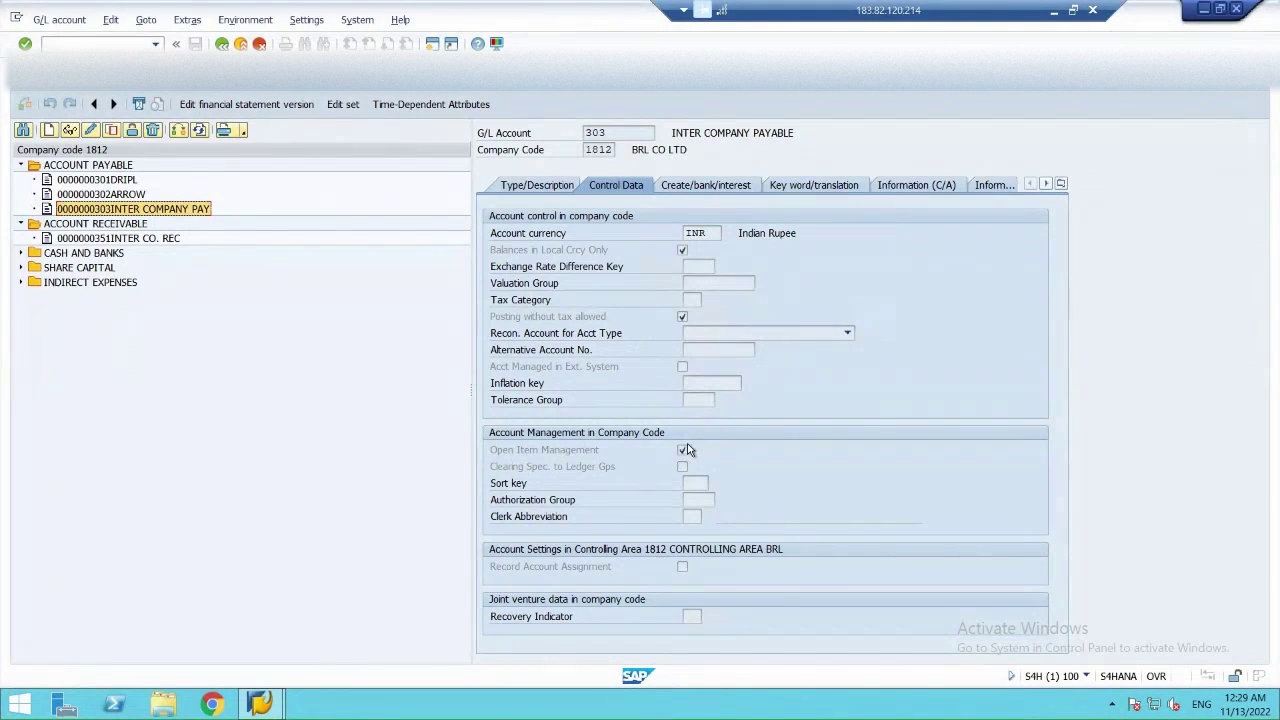
pyautogui.click(710, 190)
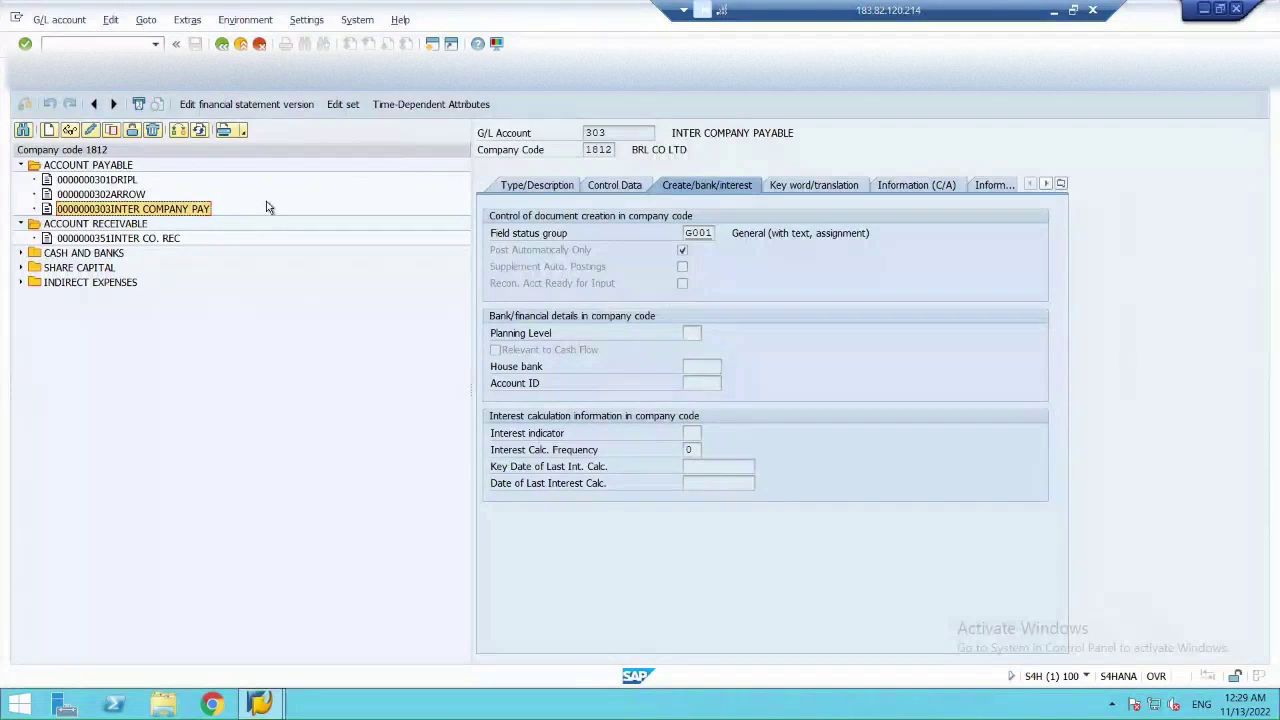
# Display G/L account 351 INTER CO. REC and examine its type, control data and document creation settings
pyautogui.click(153, 240)
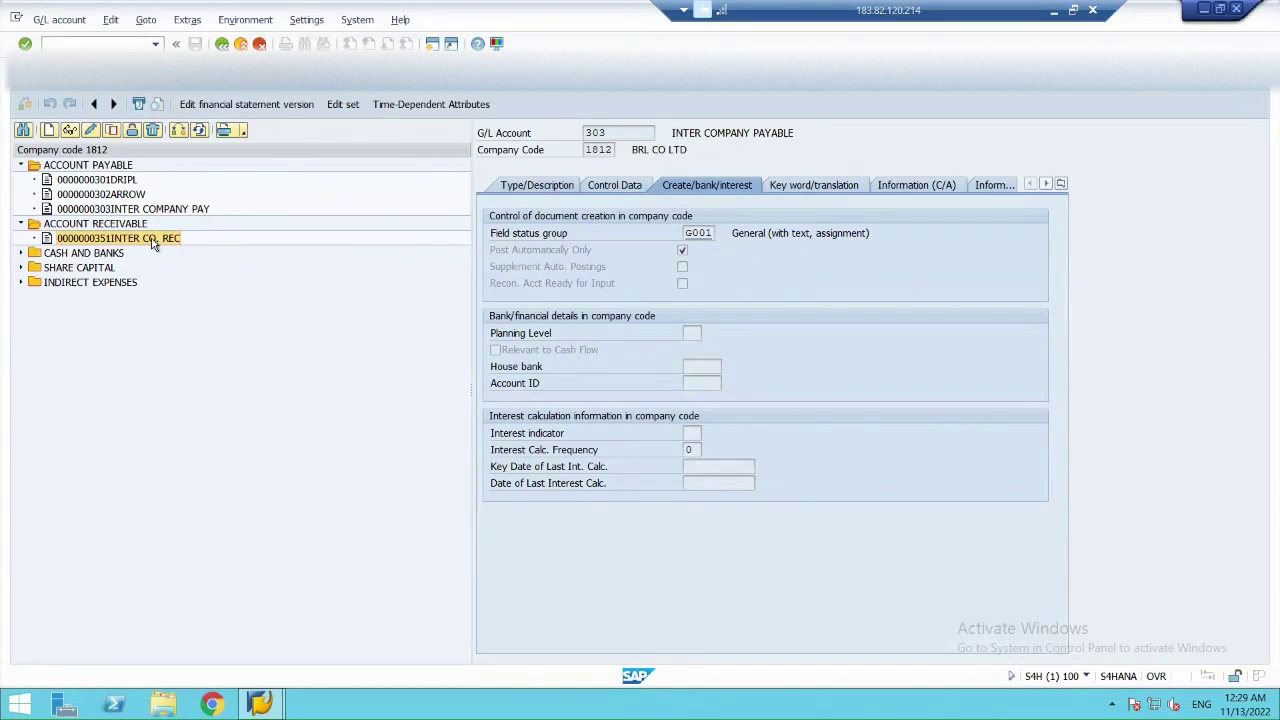
pyautogui.click(517, 189)
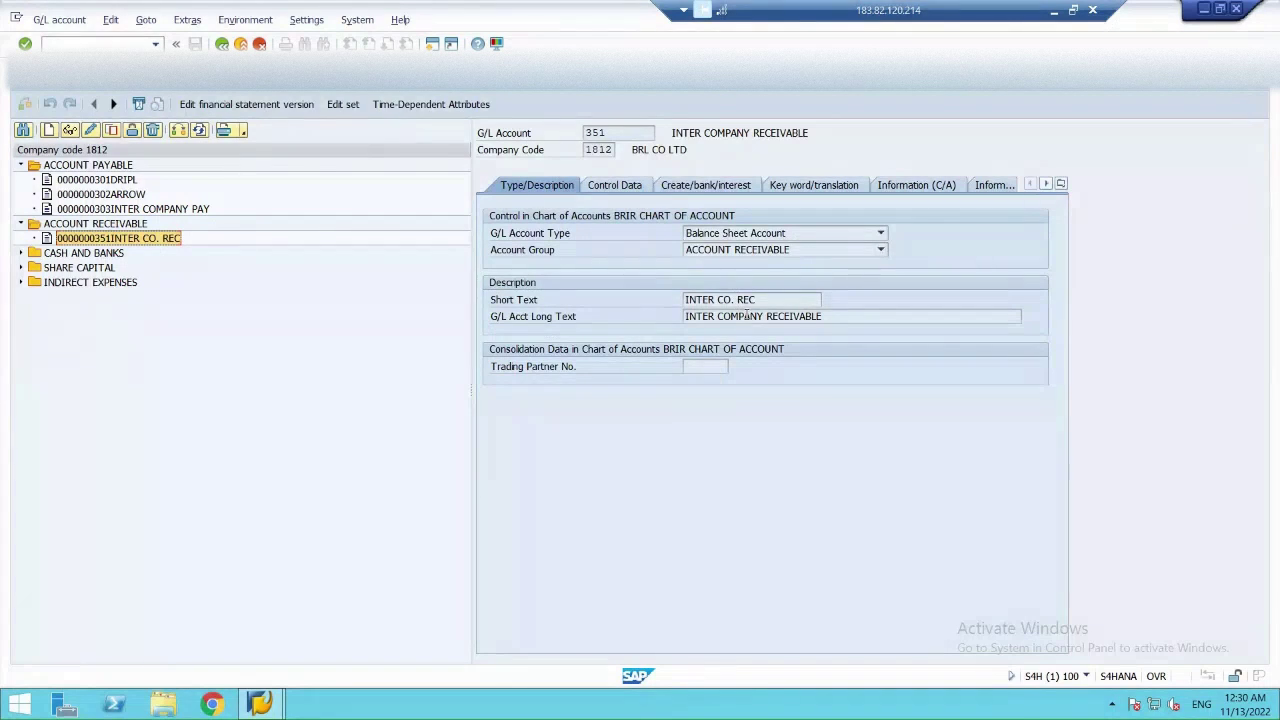
pyautogui.click(690, 254)
pyautogui.click(605, 189)
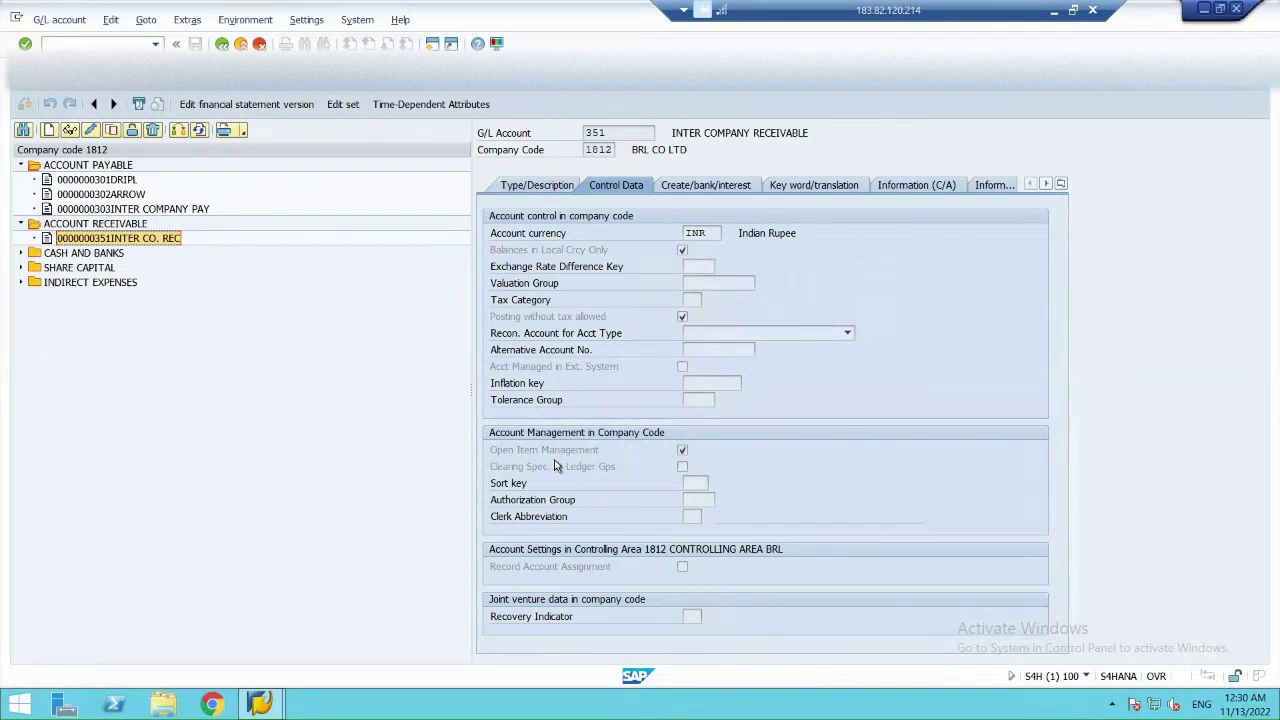
pyautogui.click(702, 187)
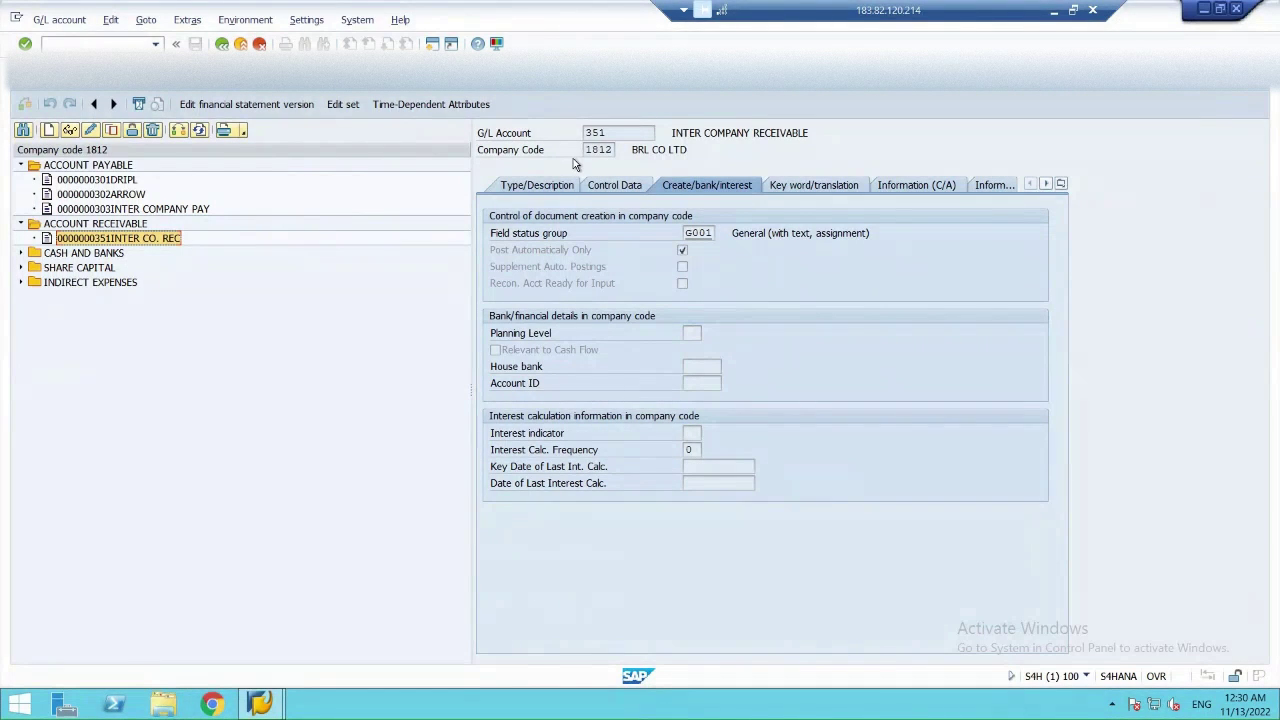
# Change the account list to company code 2405 and locate its inter-company payable and receivable accounts
pyautogui.click(179, 131)
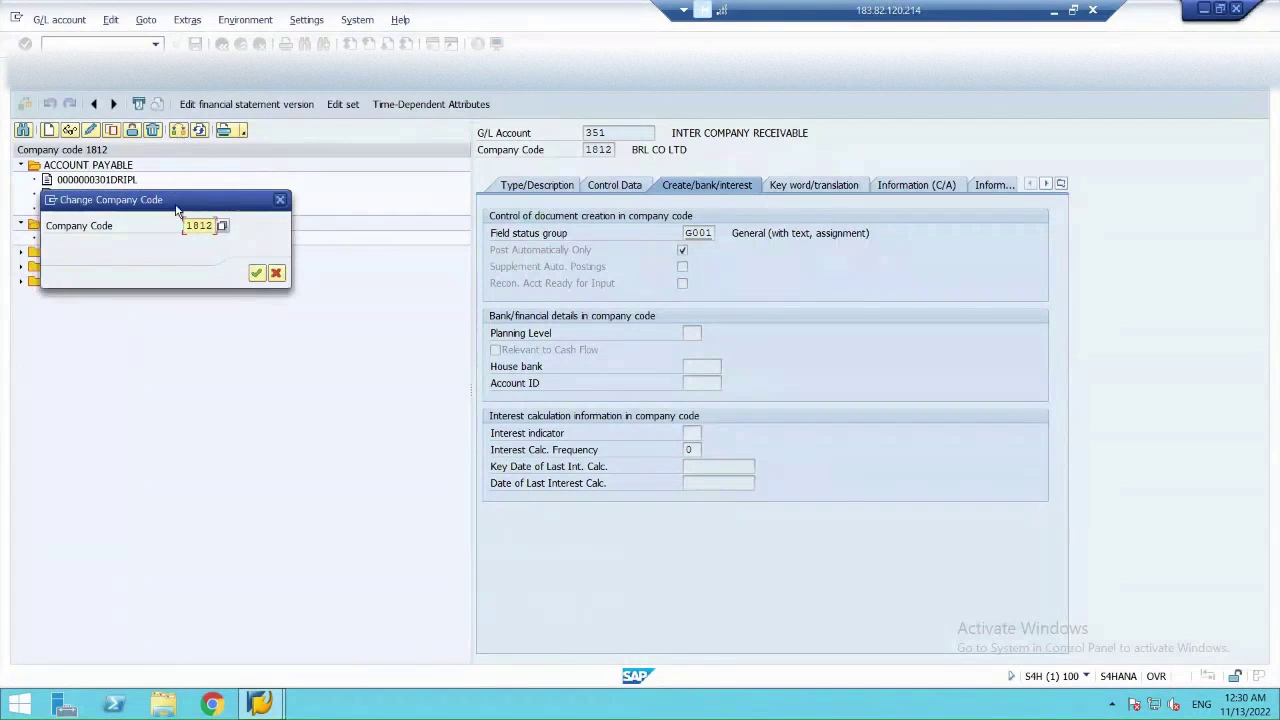
pyautogui.write('2405')
pyautogui.press('Return')
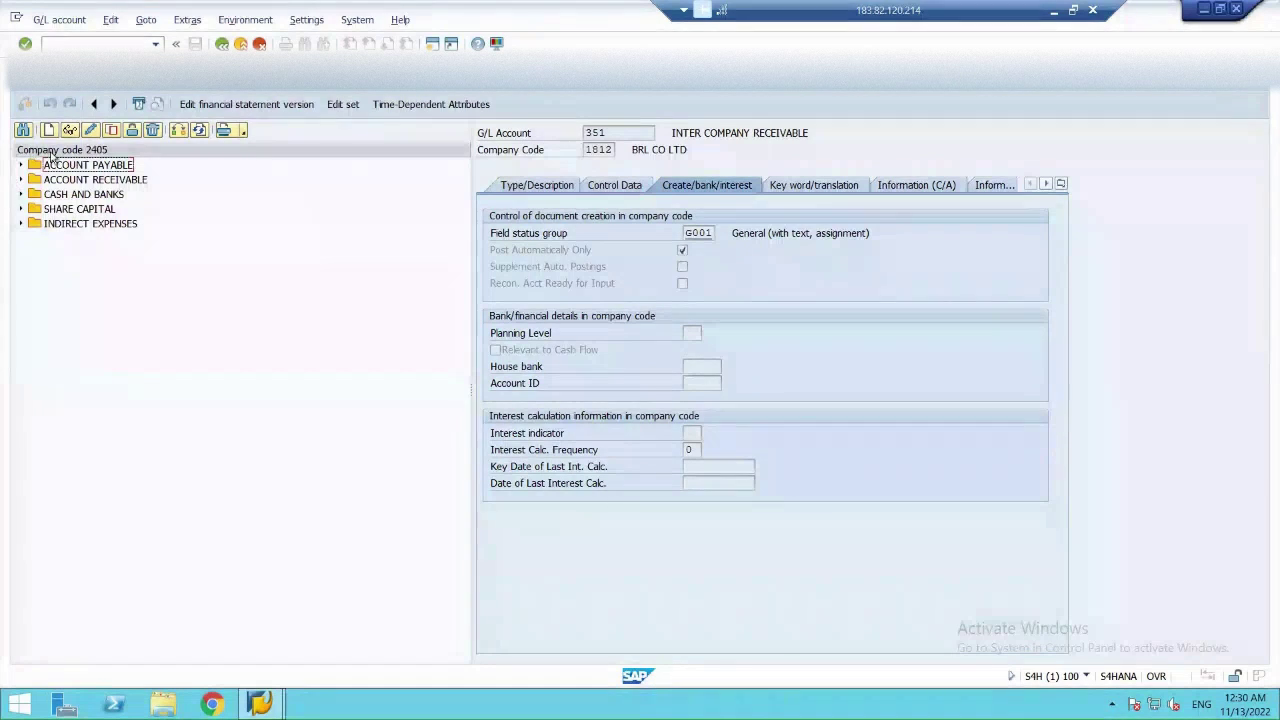
pyautogui.click(21, 165)
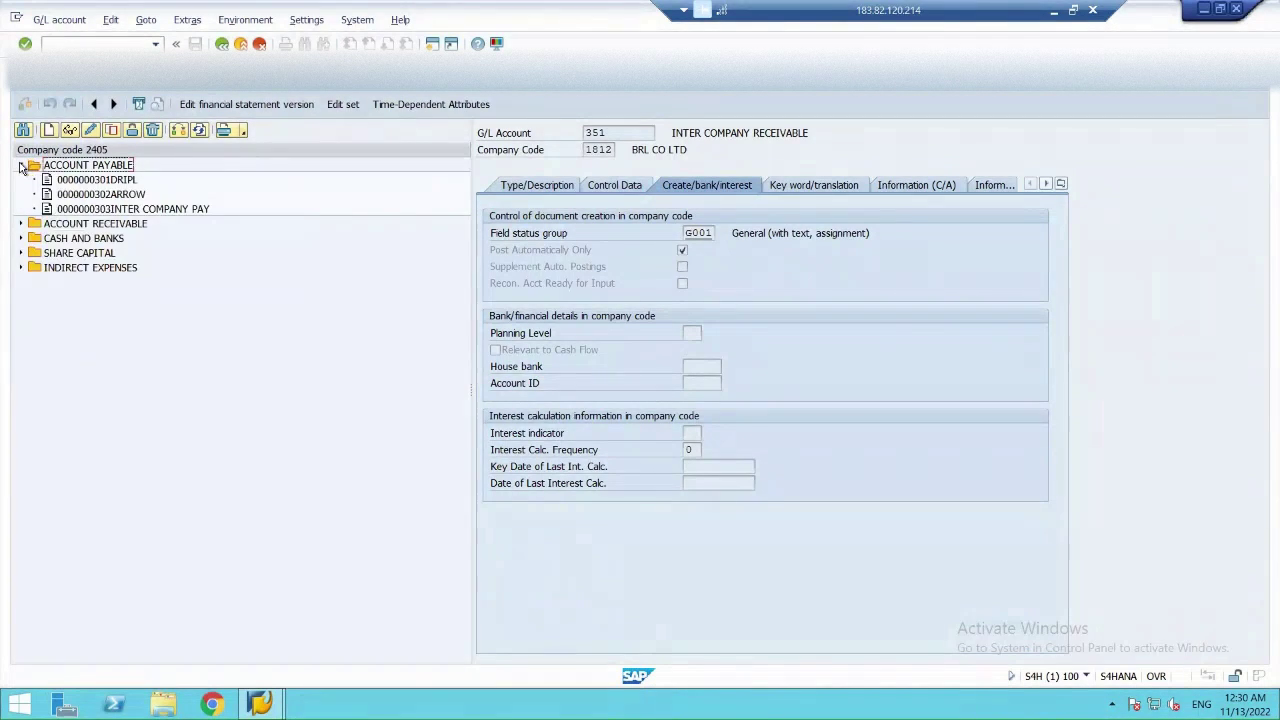
pyautogui.click(21, 224)
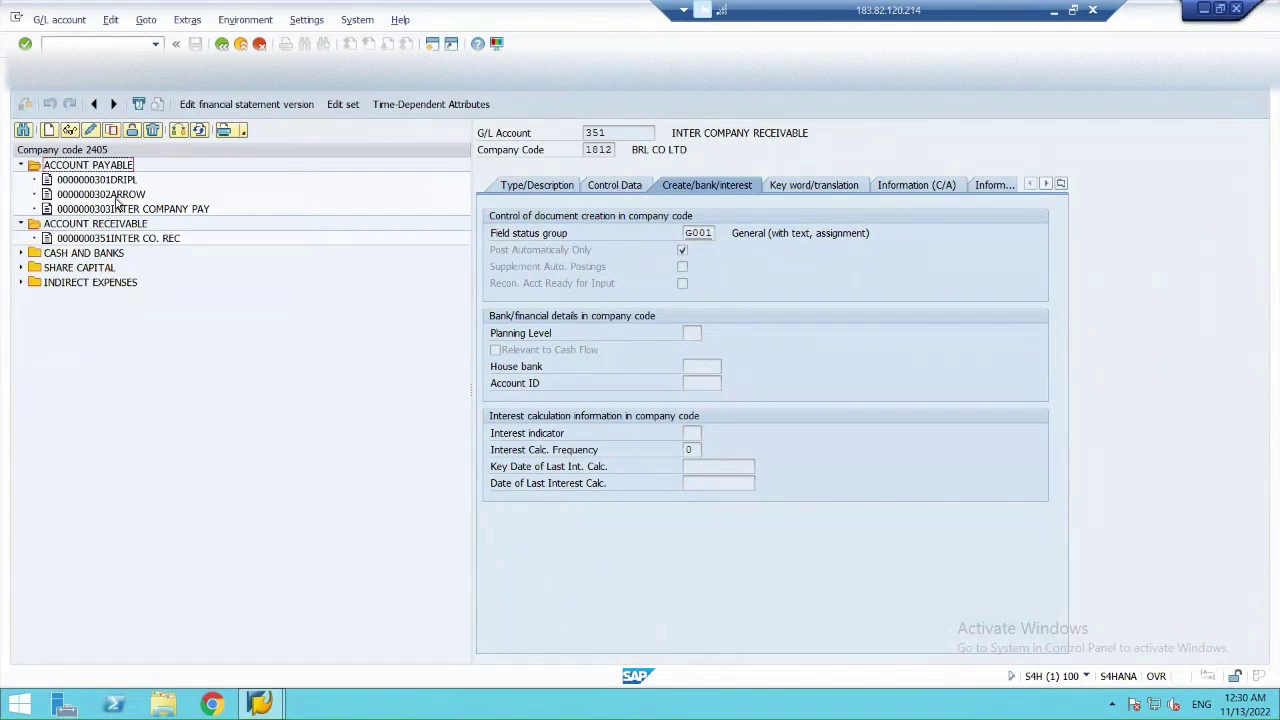
pyautogui.click(160, 210)
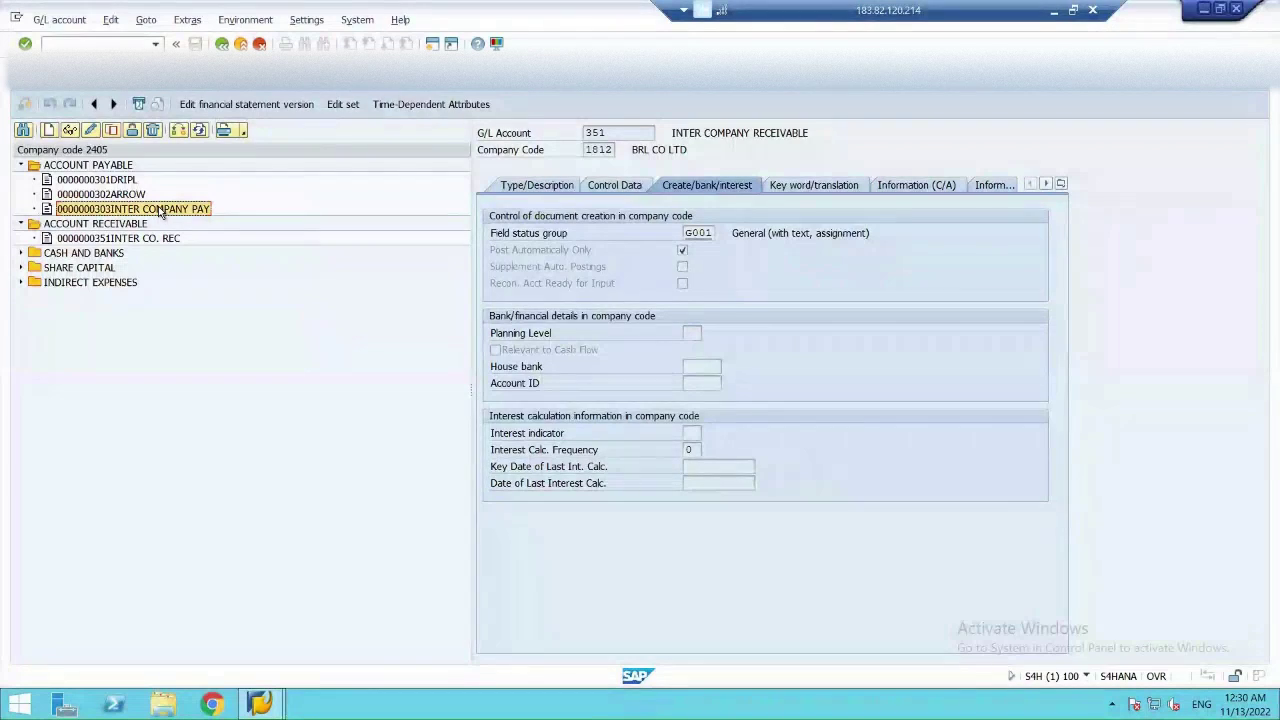
pyautogui.click(144, 240)
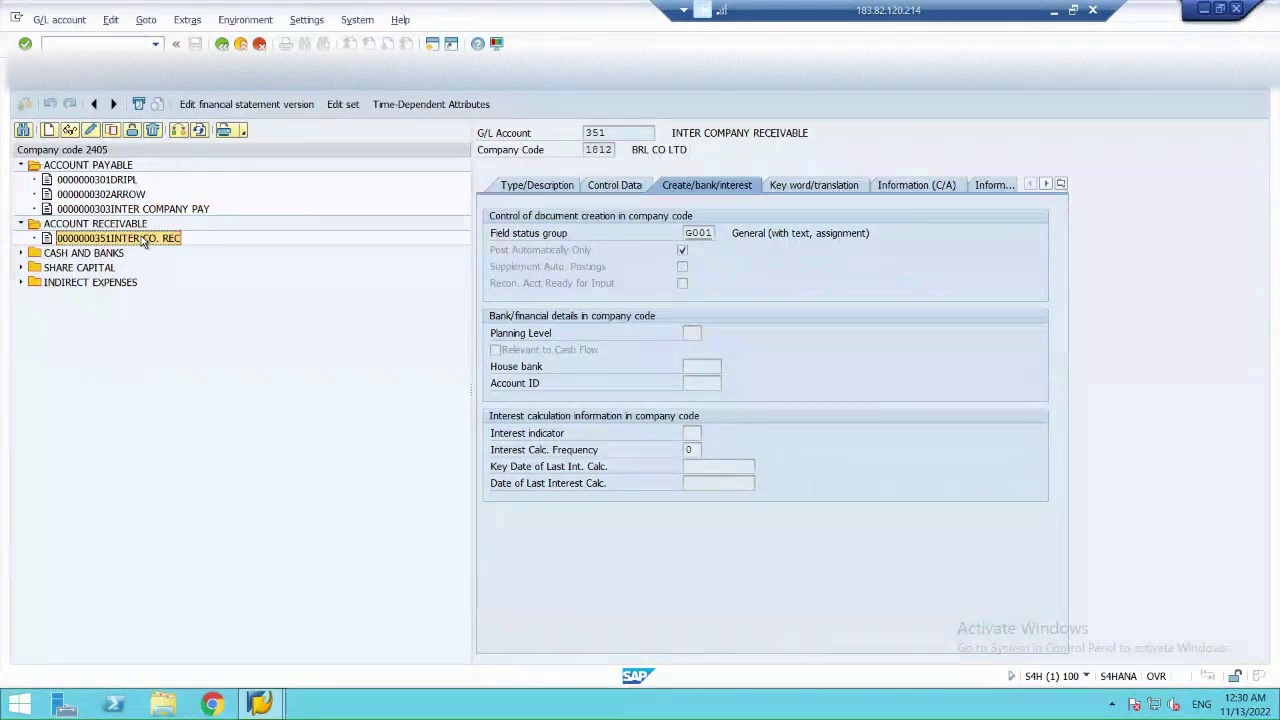
# Leave G/L account maintenance with /N and open transaction OBYA
pyautogui.click(111, 44)
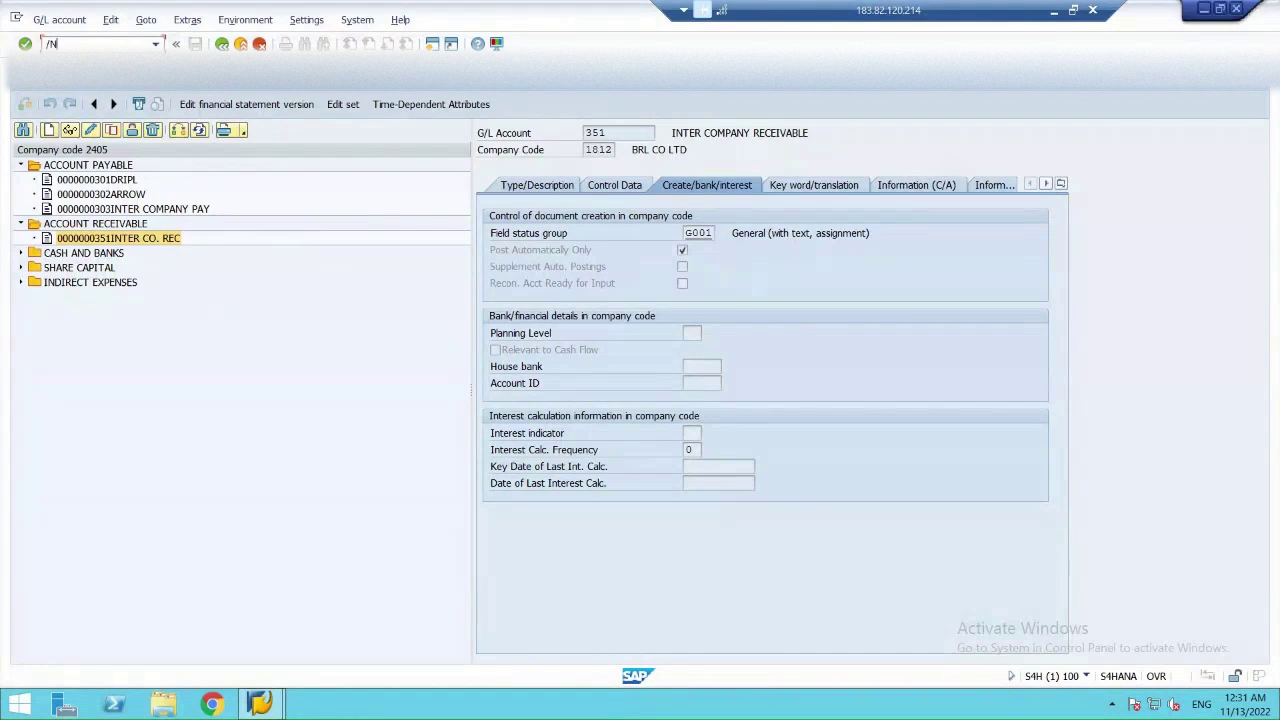
pyautogui.press('Return')
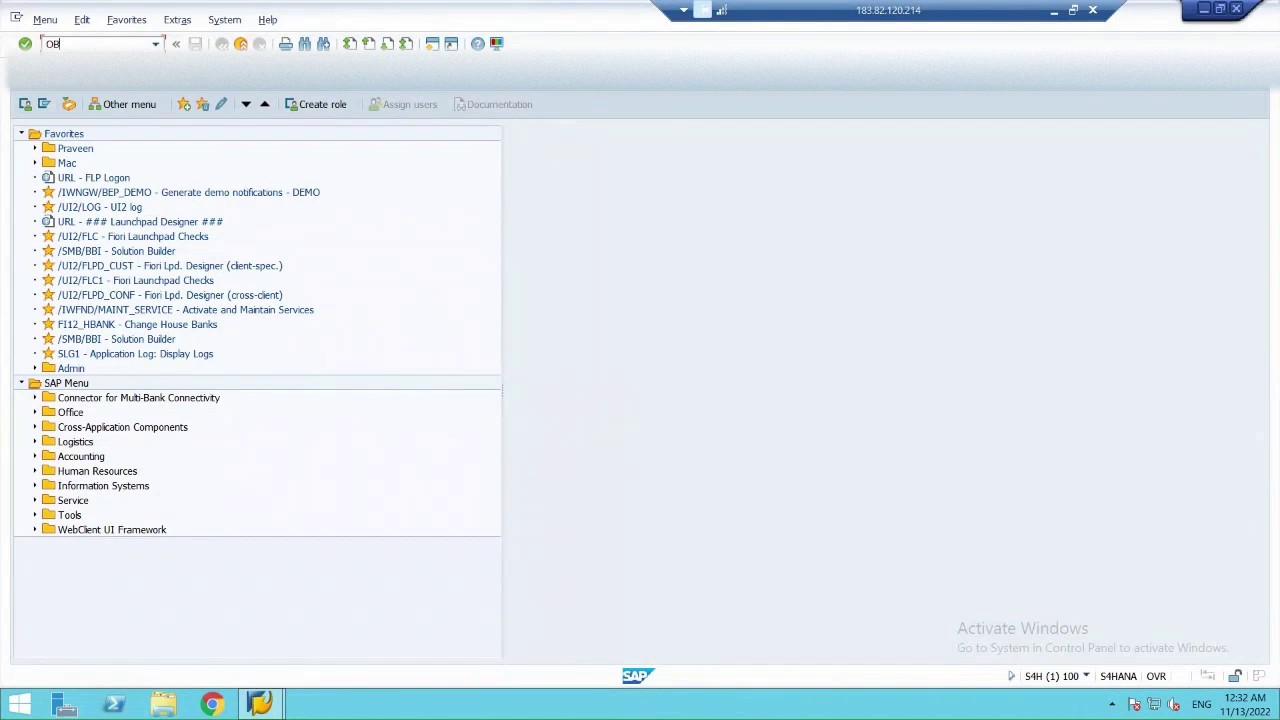
pyautogui.write('YA')
pyautogui.press('Return')
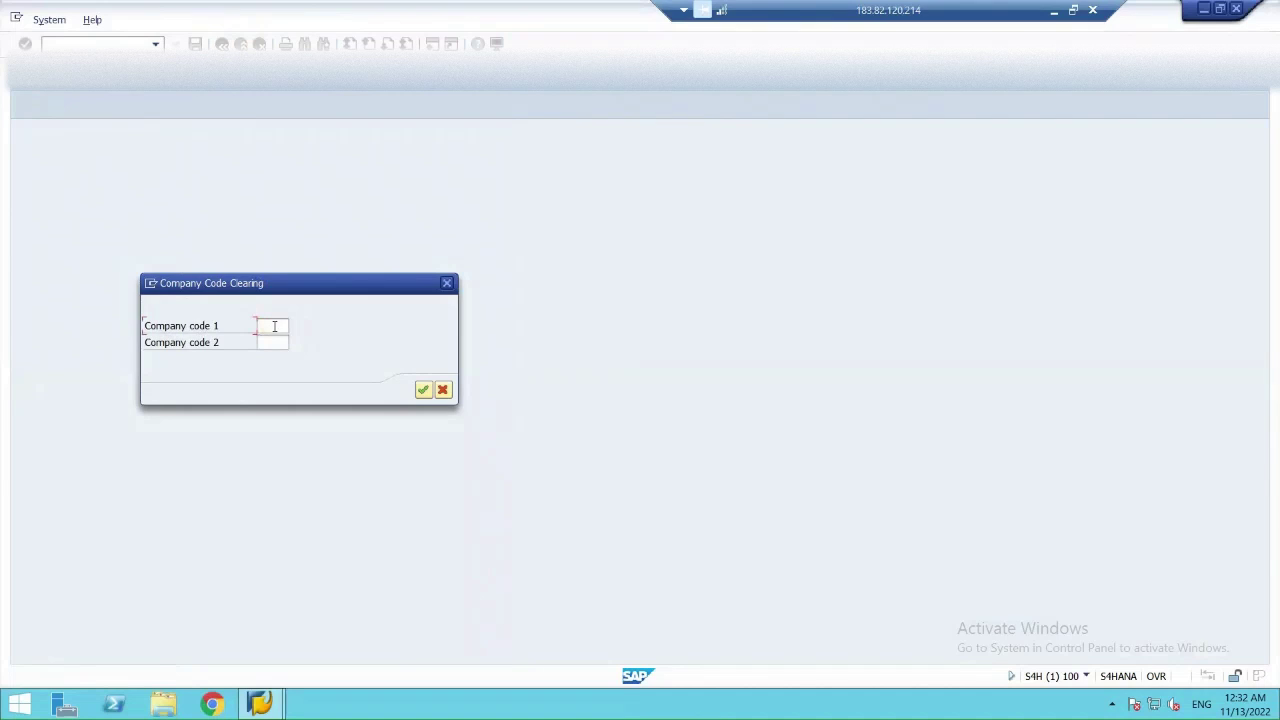
# Open the company code clearing settings with 1812 as company code 1 and 2405 as company code 2
pyautogui.click(274, 326)
pyautogui.write('1812')
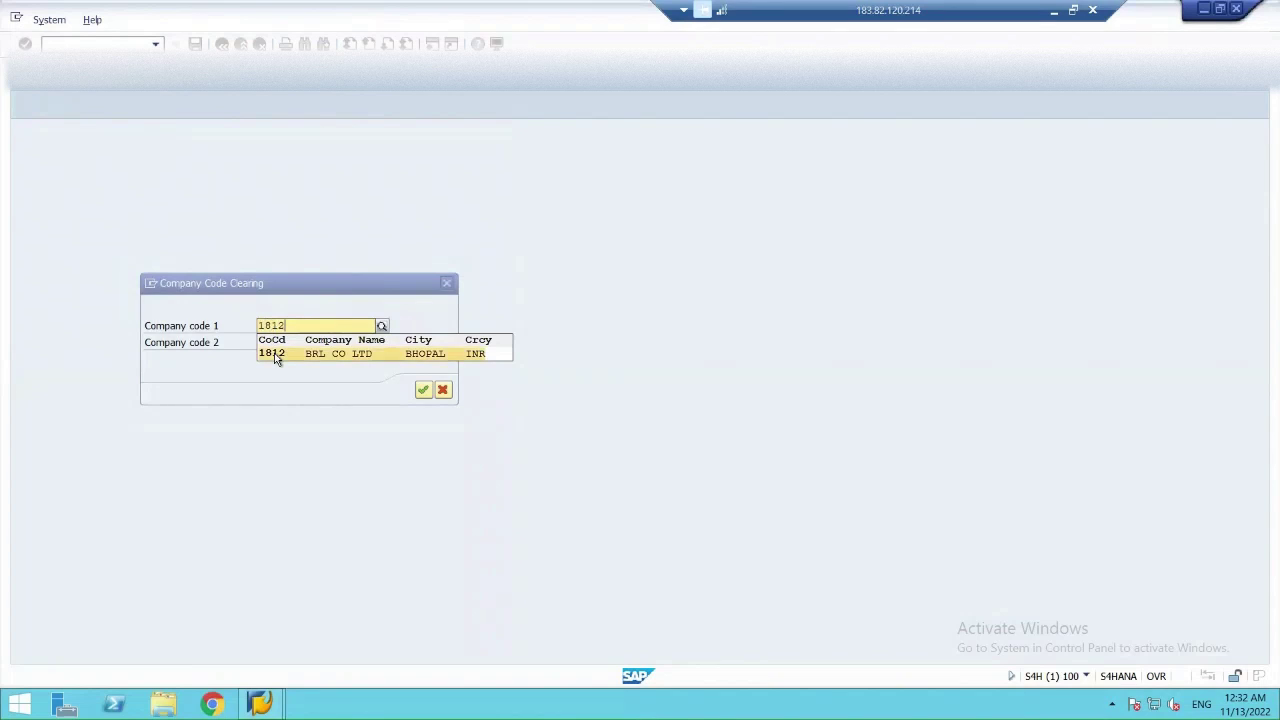
pyautogui.click(275, 355)
pyautogui.click(272, 343)
pyautogui.write('2')
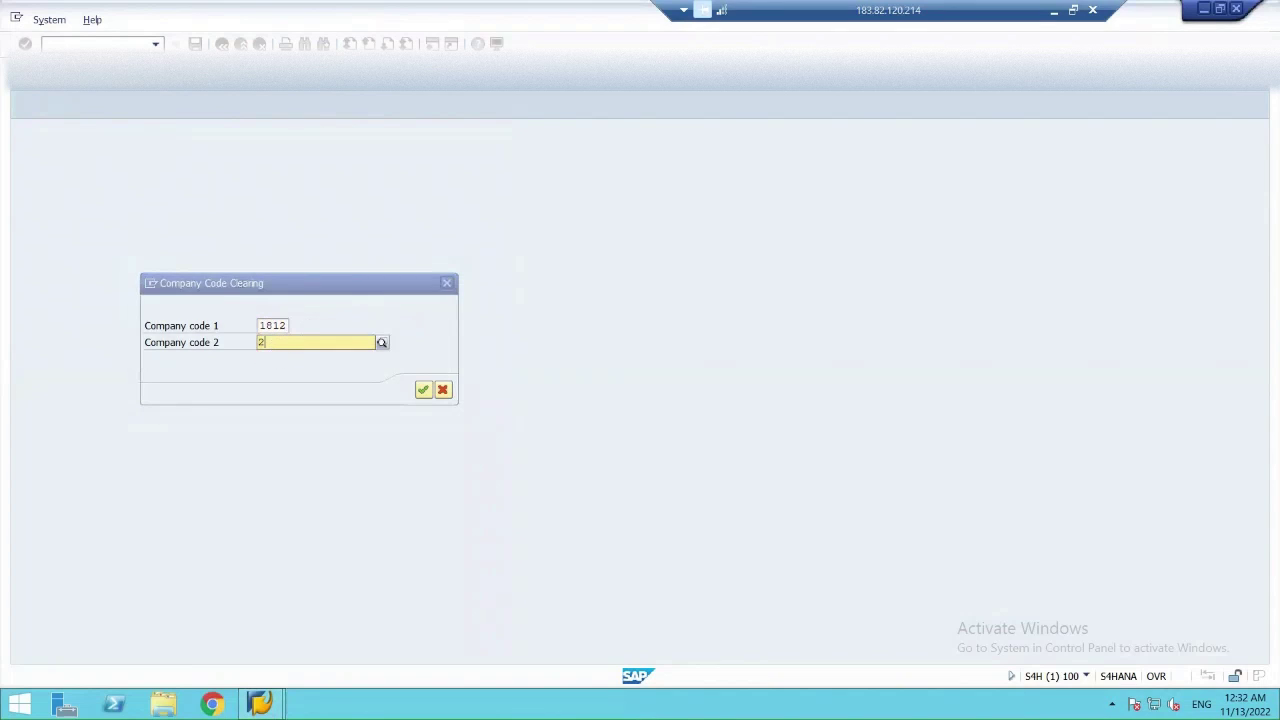
pyautogui.write('405')
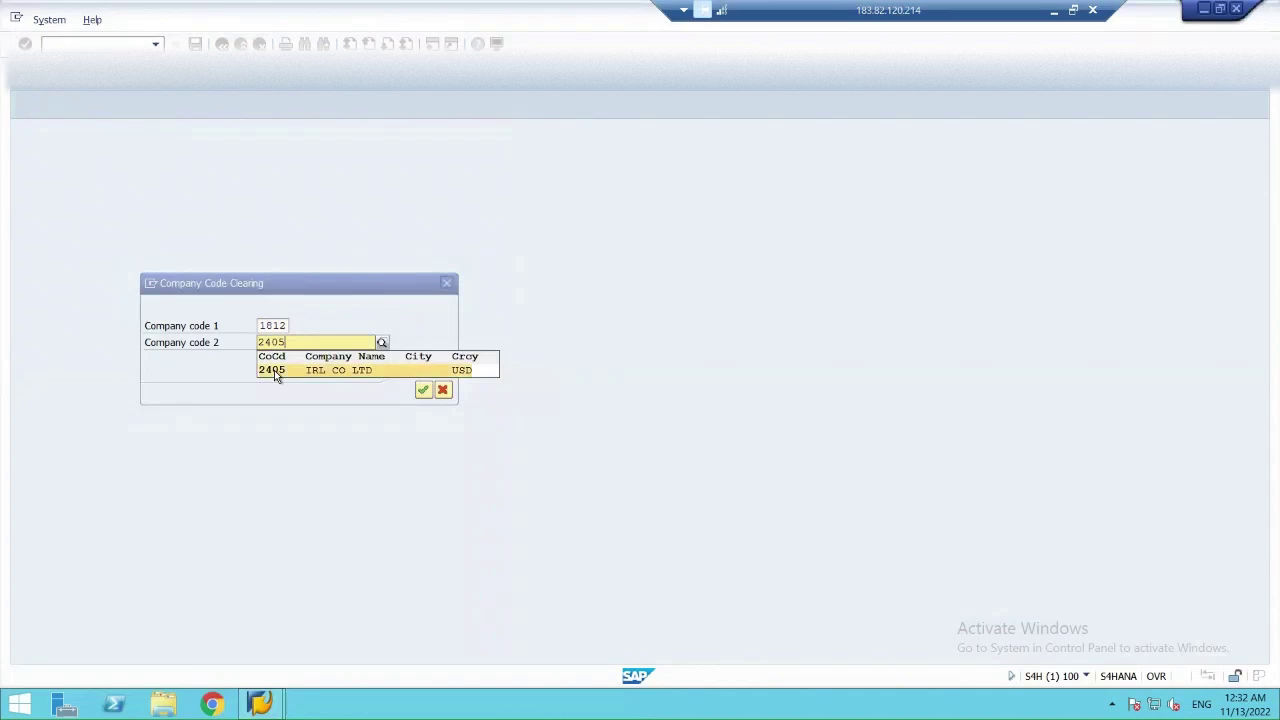
pyautogui.click(276, 371)
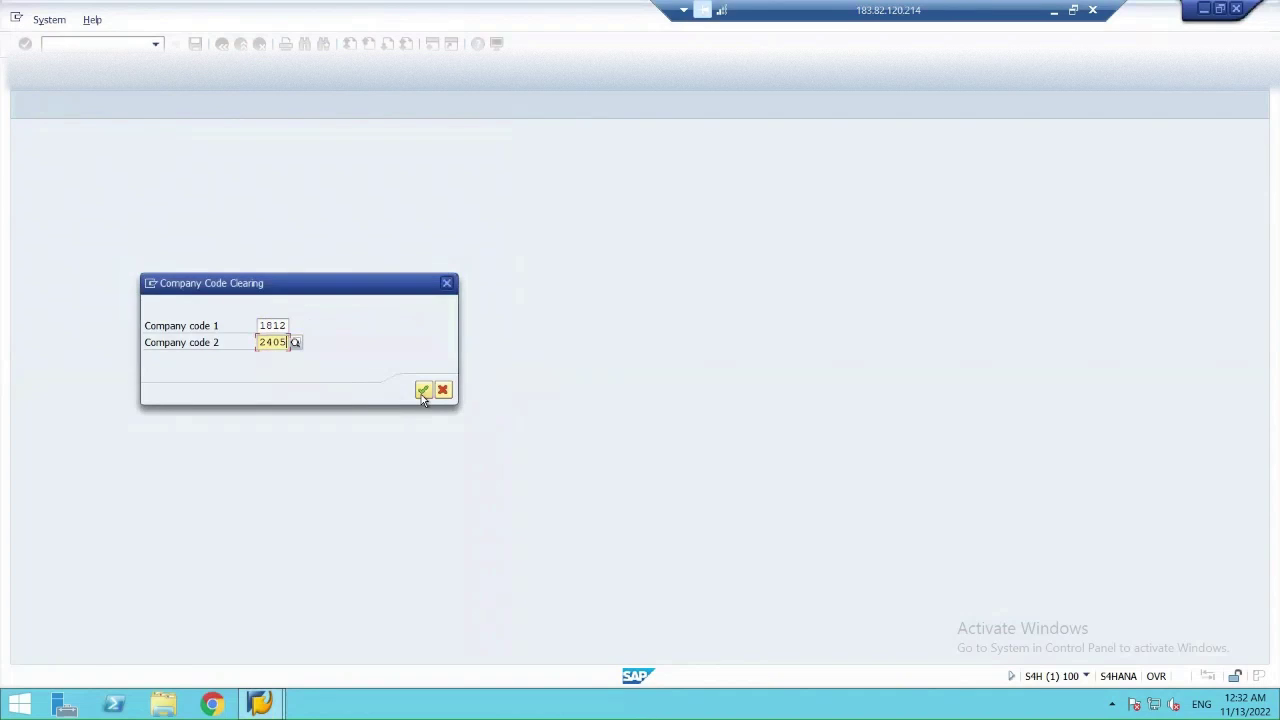
pyautogui.click(422, 391)
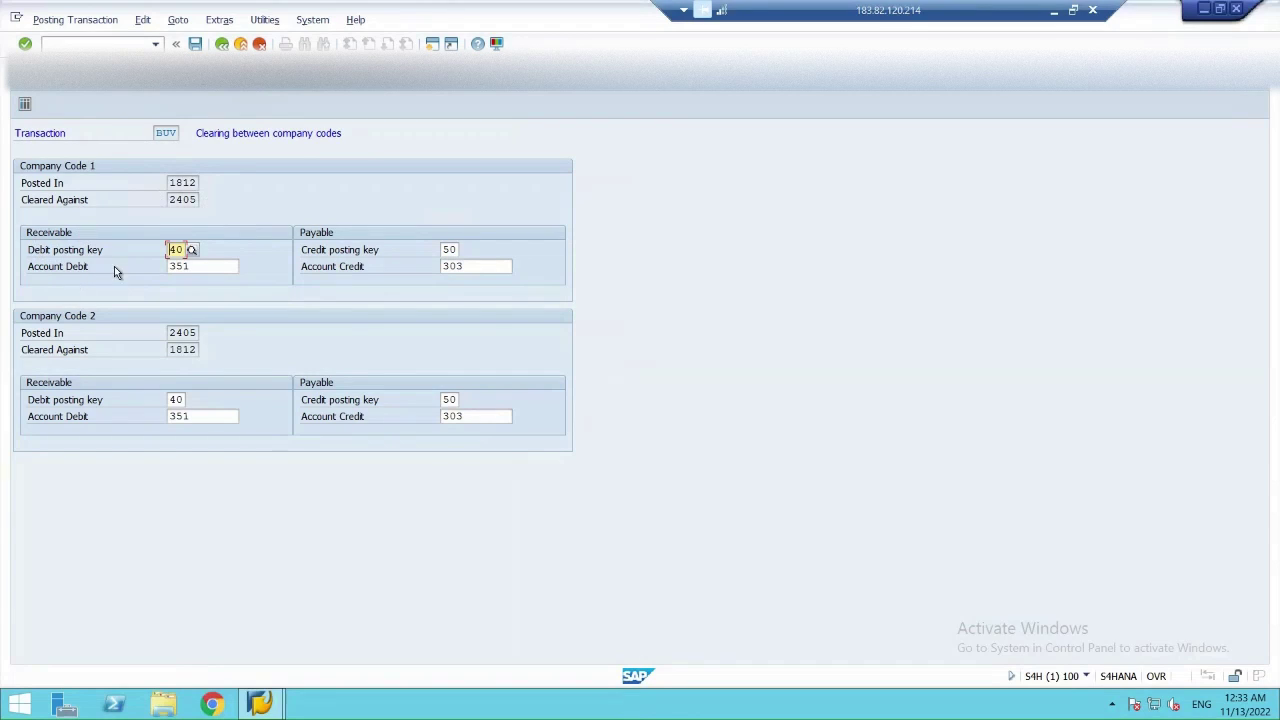
# Examine the receivable posting keys and debit accounts for company codes 1812 and 2405 in the clearing settings
pyautogui.click(193, 267)
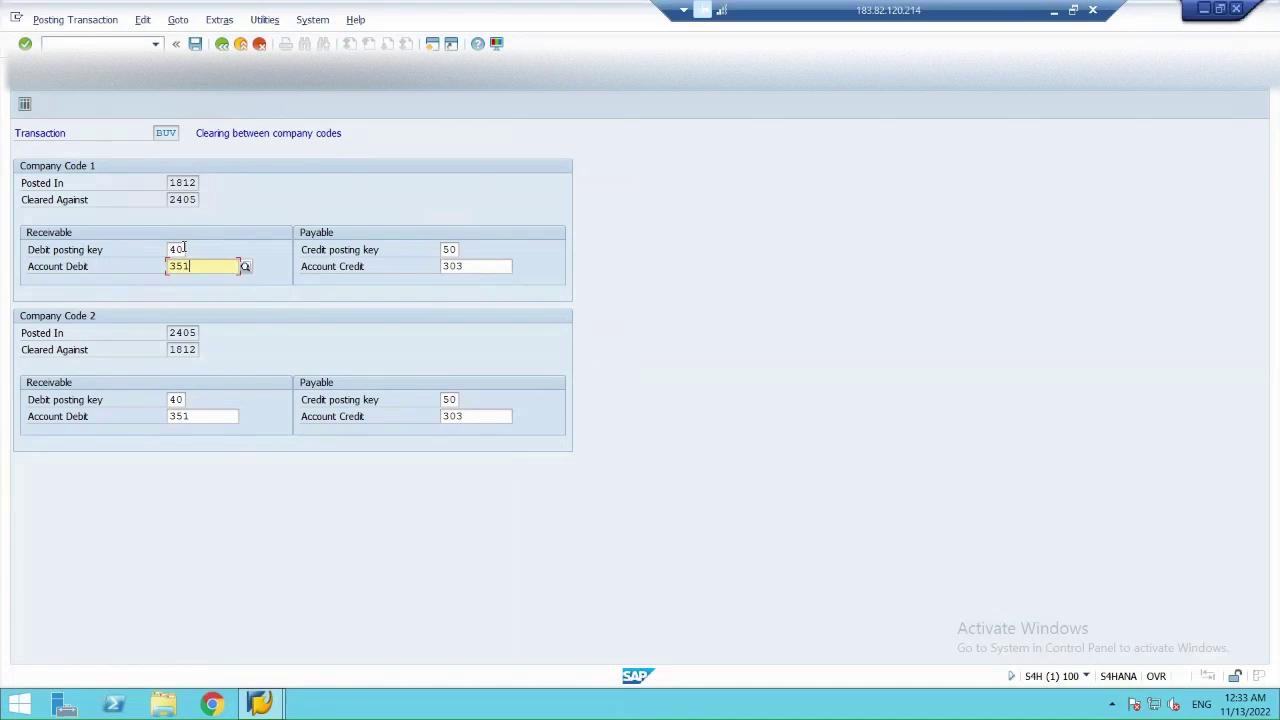
pyautogui.click(184, 248)
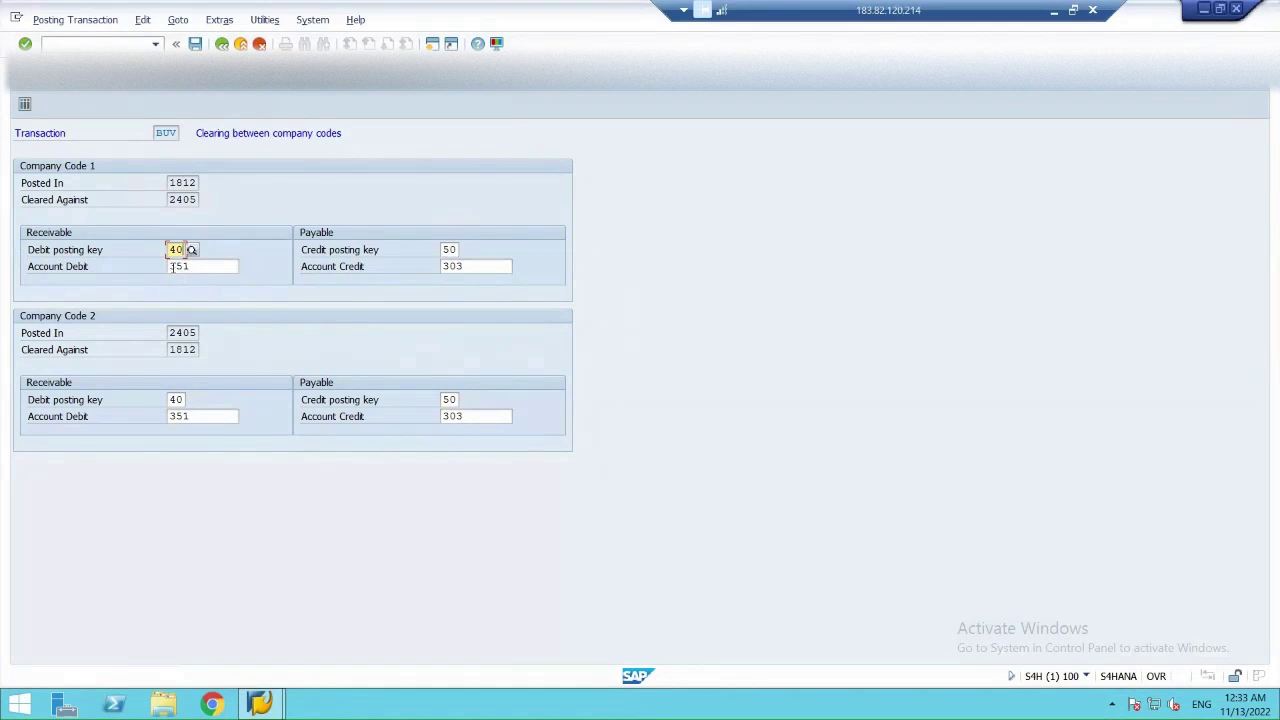
pyautogui.click(209, 266)
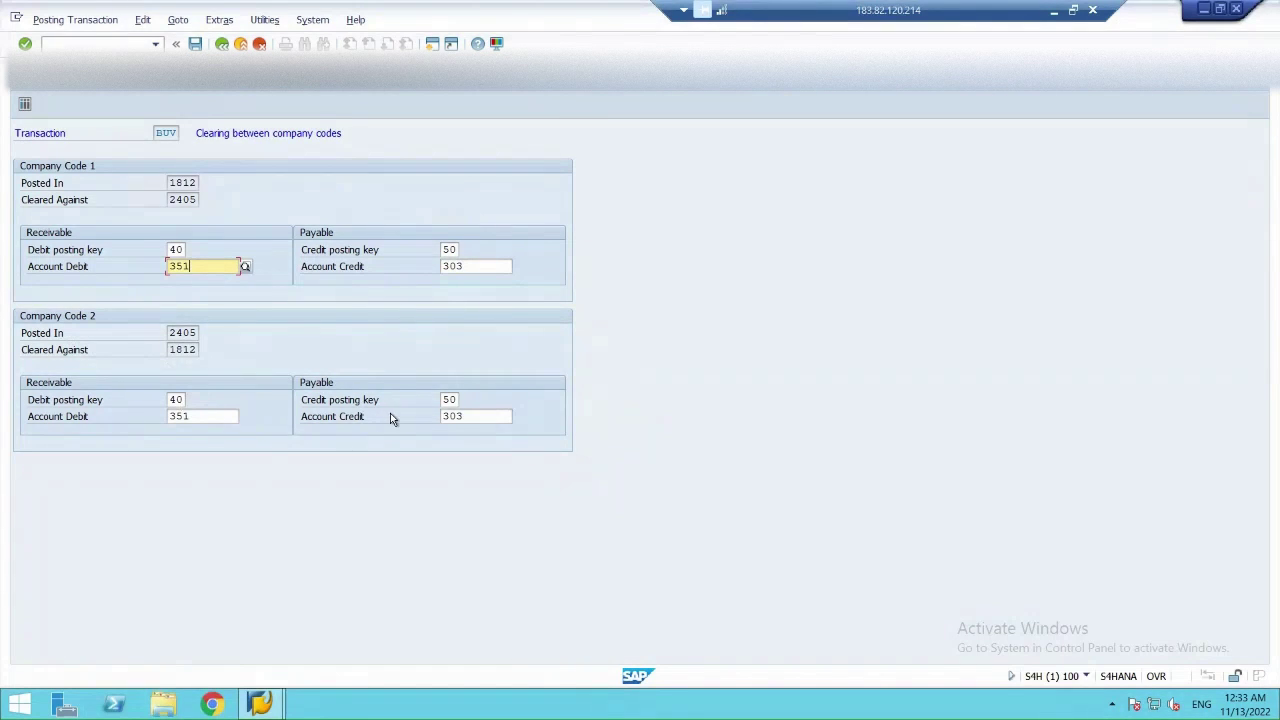
pyautogui.click(200, 415)
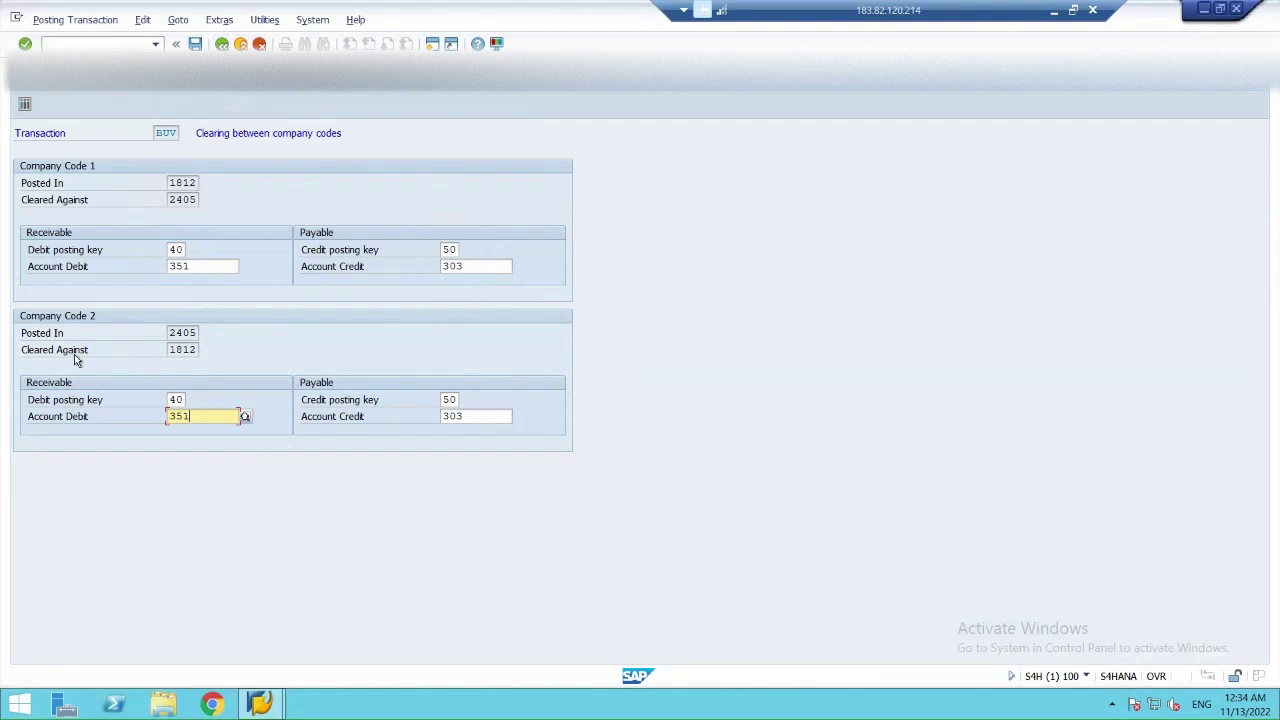
# Leave the clearing settings and open transaction F-43 for entering a vendor invoice
pyautogui.click(221, 43)
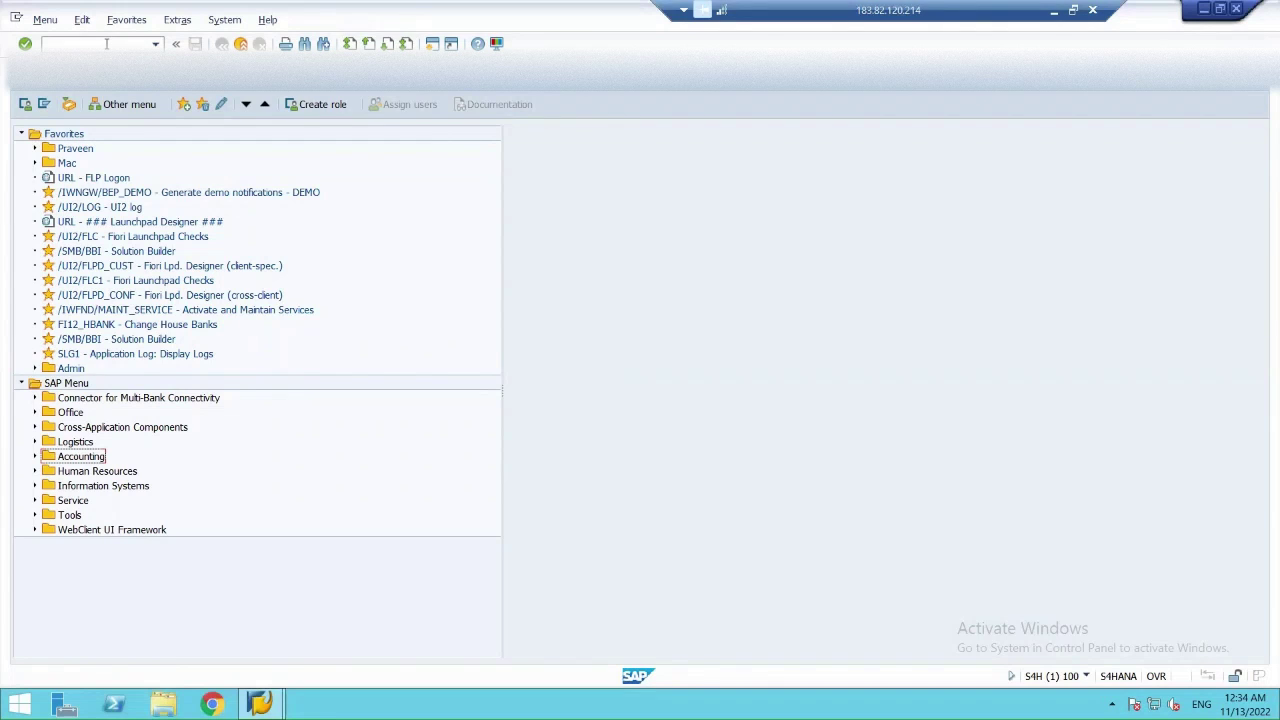
pyautogui.click(106, 43)
pyautogui.click(35, 458)
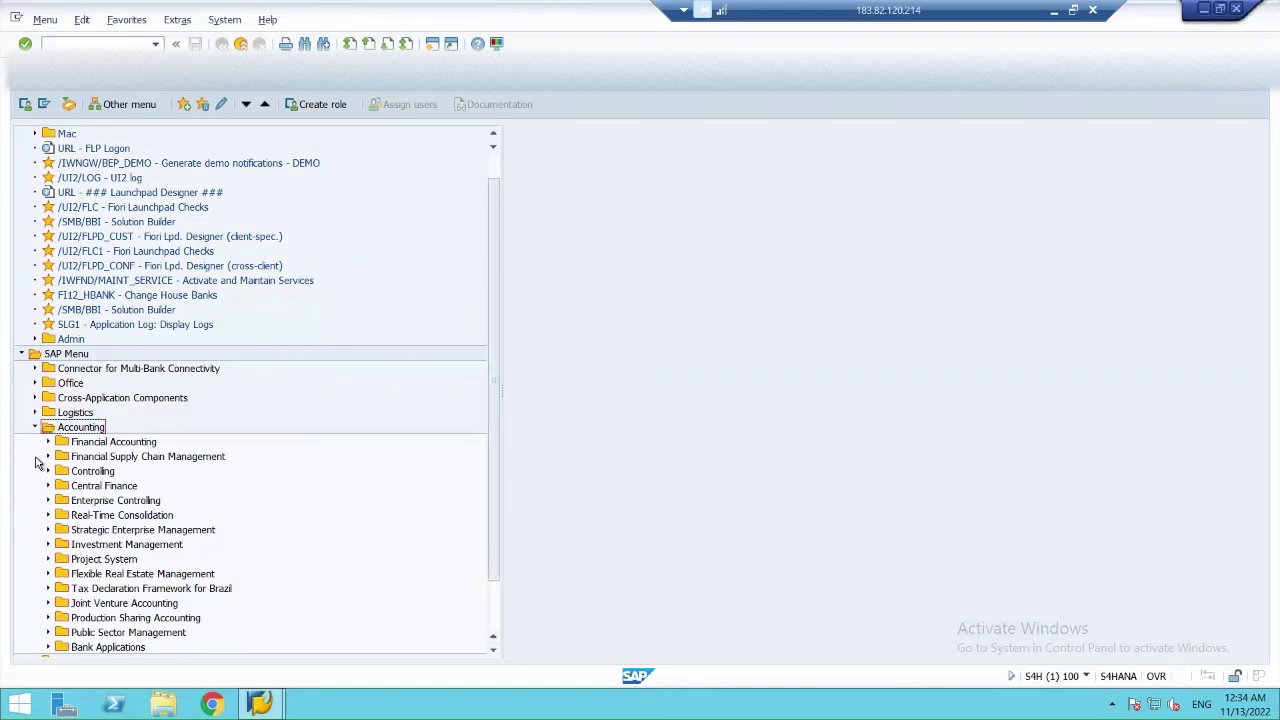
pyautogui.click(88, 40)
pyautogui.write('F-43')
pyautogui.press('Return')
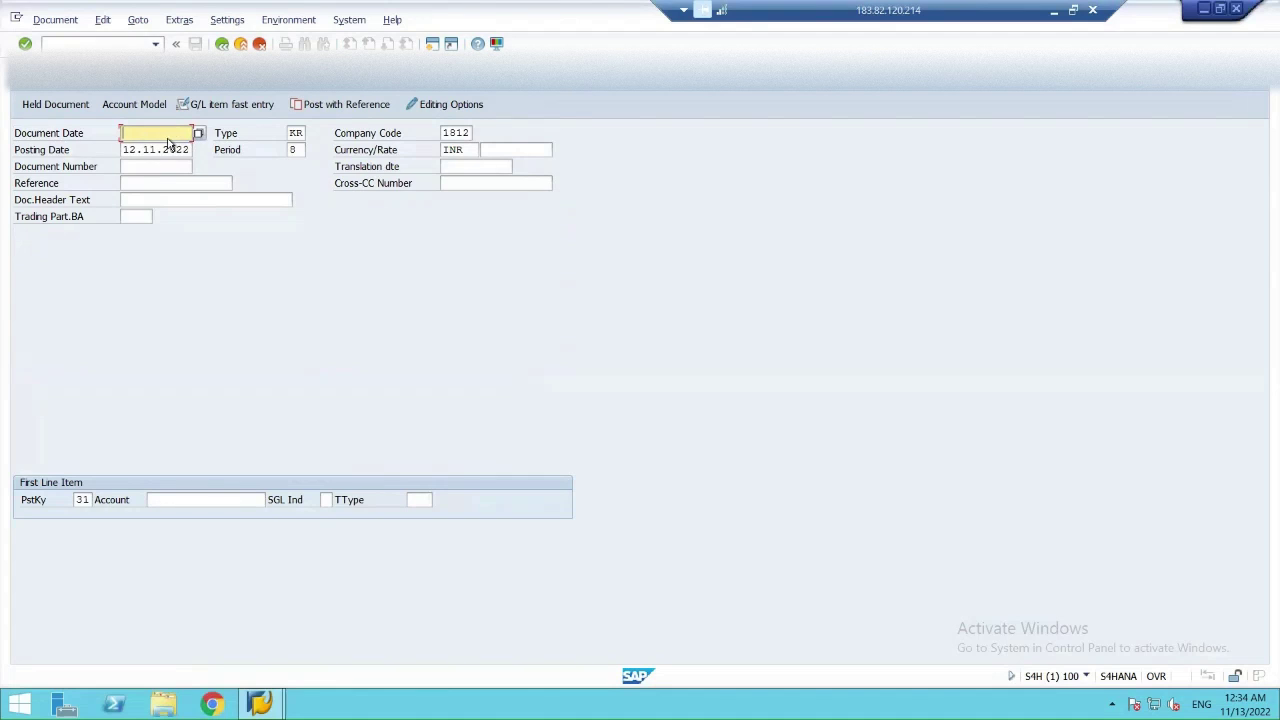
# Switch to the Excel sheet and review the company 1812 details in the cross-company expense scenario
pyautogui.click(1056, 10)
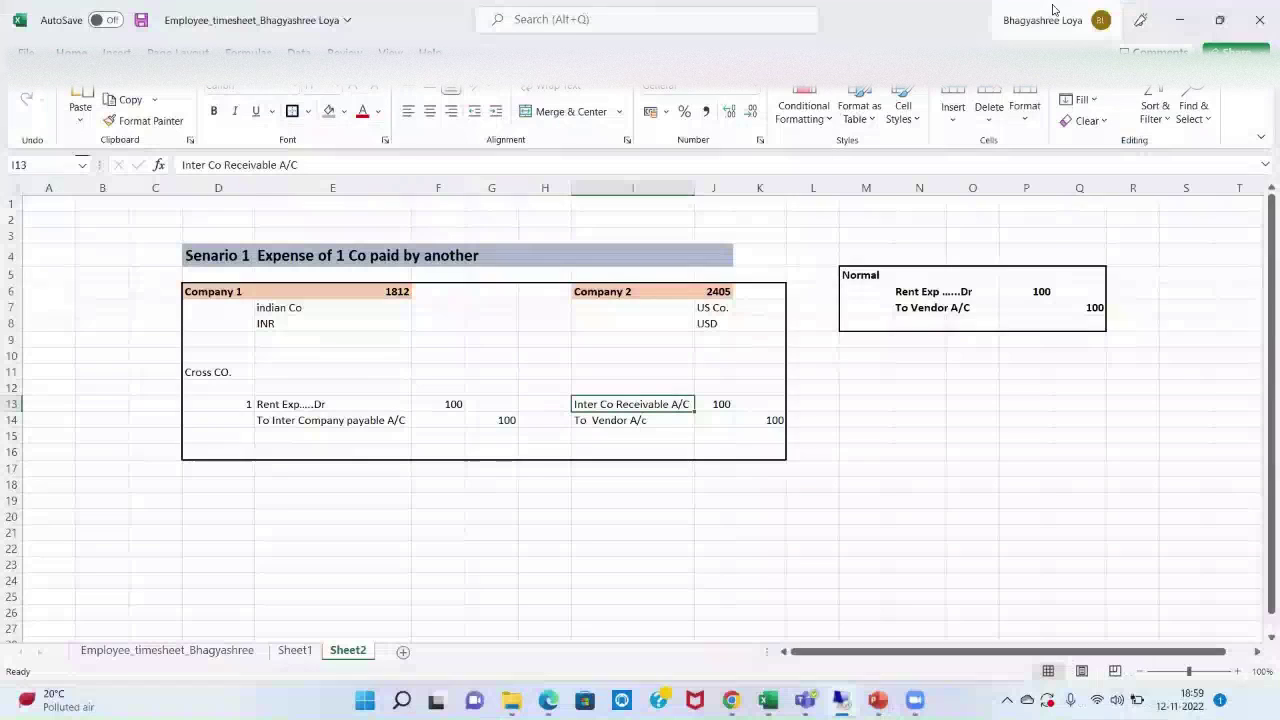
pyautogui.click(371, 292)
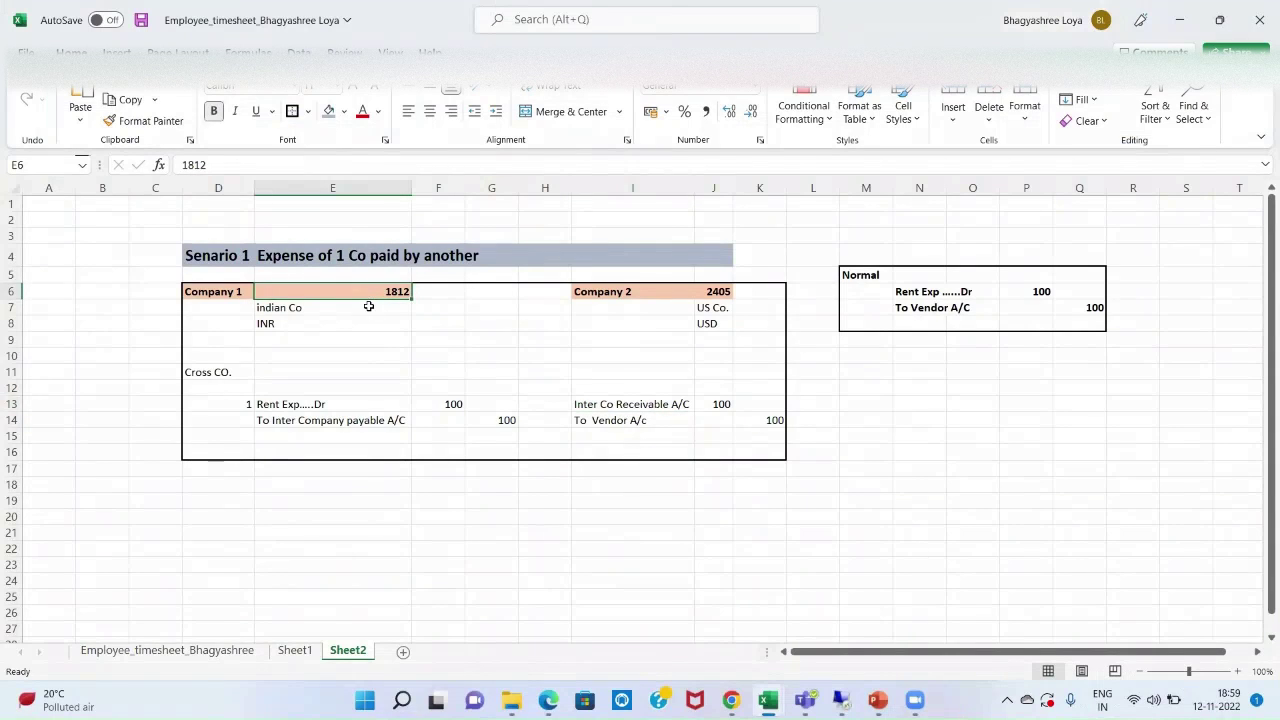
pyautogui.click(367, 309)
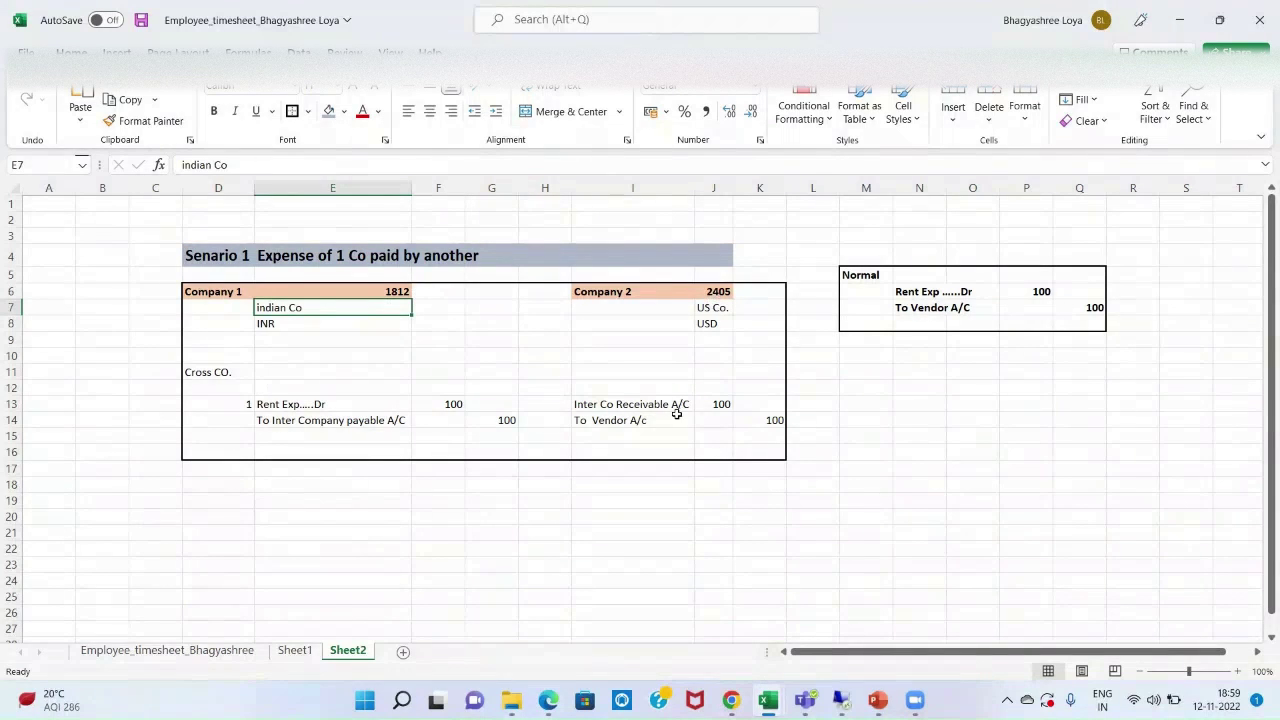
pyautogui.moveTo(840, 700)
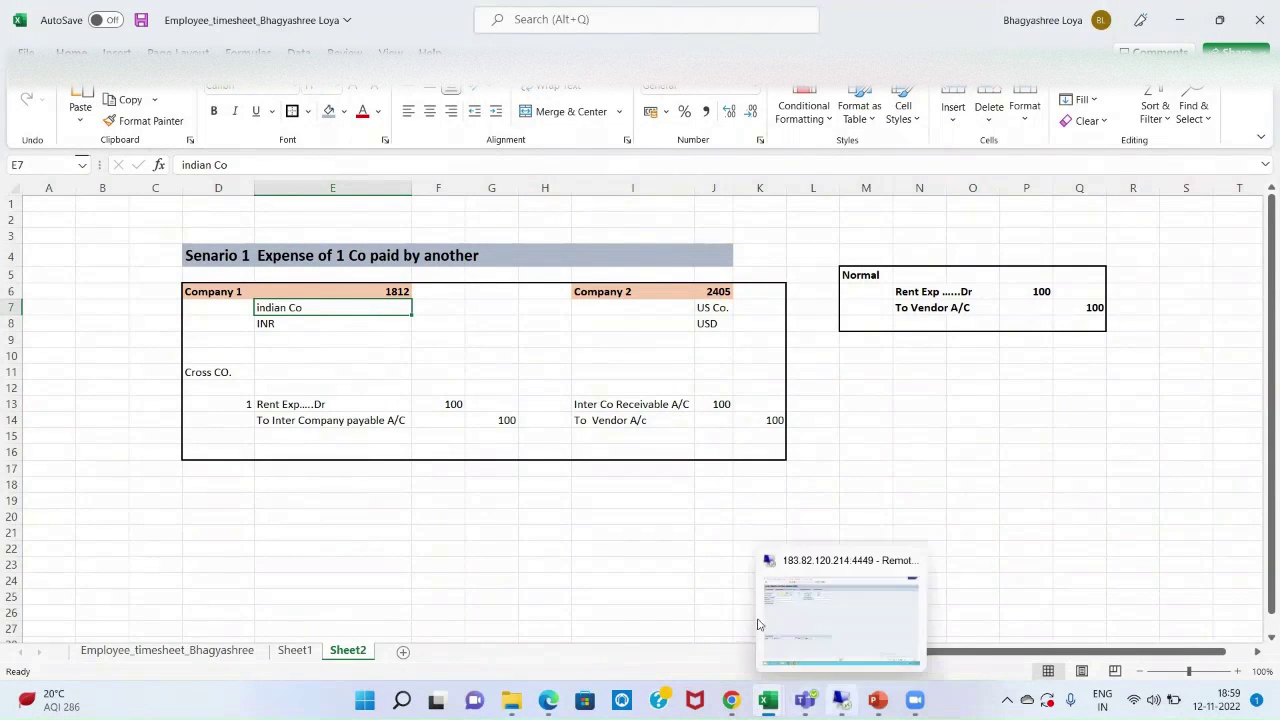
# Enter Rent Dr in cell E19 and 1812 co in G19 below the scenario table
pyautogui.click(470, 497)
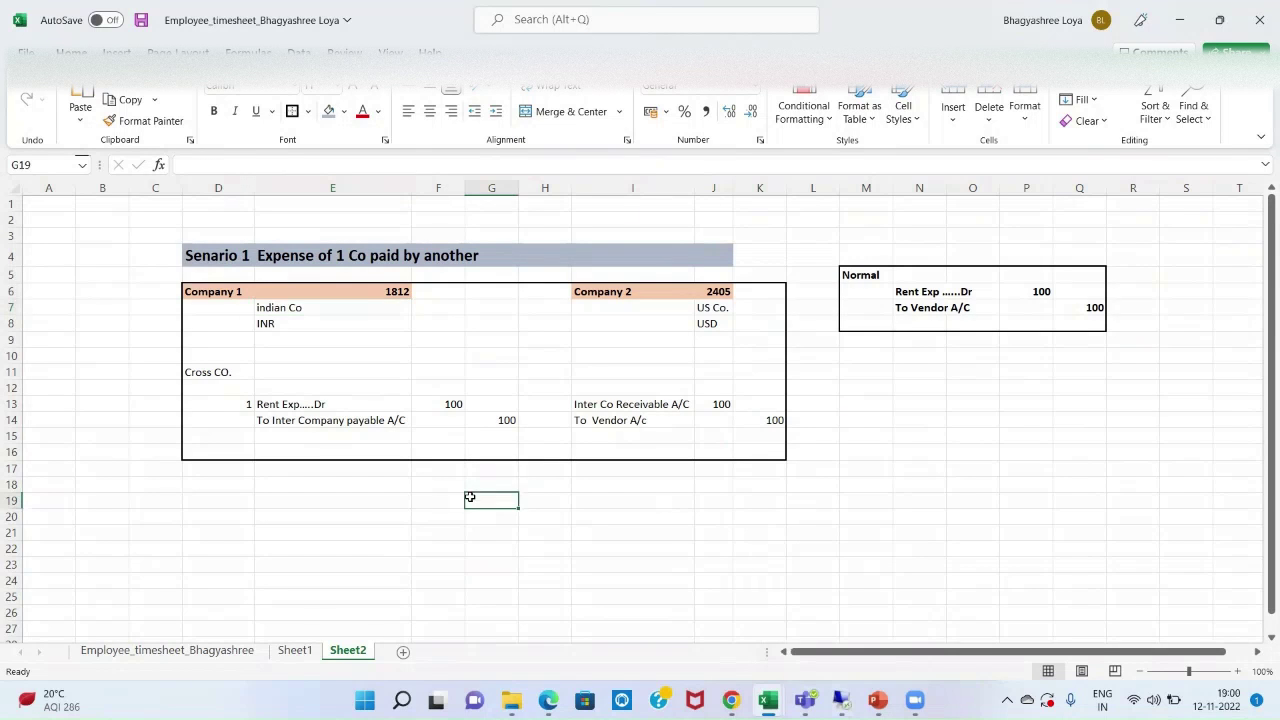
pyautogui.click(327, 500)
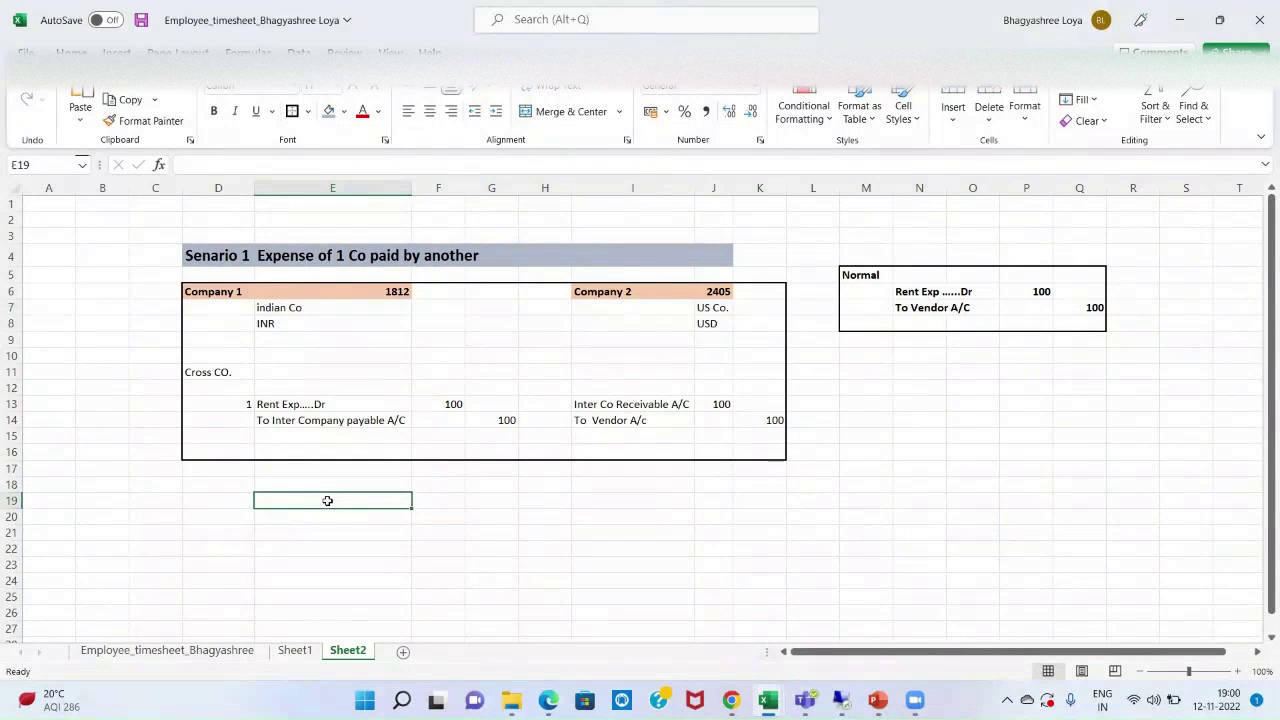
pyautogui.write('rE')
pyautogui.press('BackSpace')
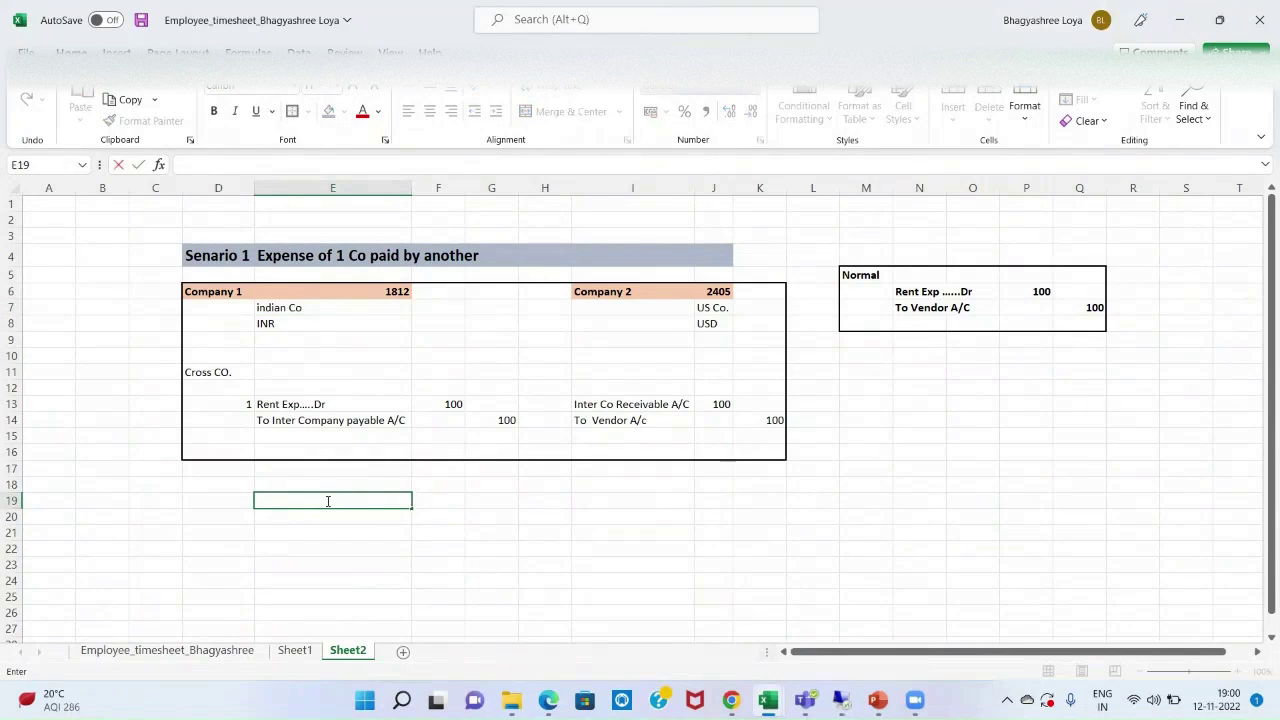
pyautogui.write('Rent Dr')
pyautogui.press('Tab')
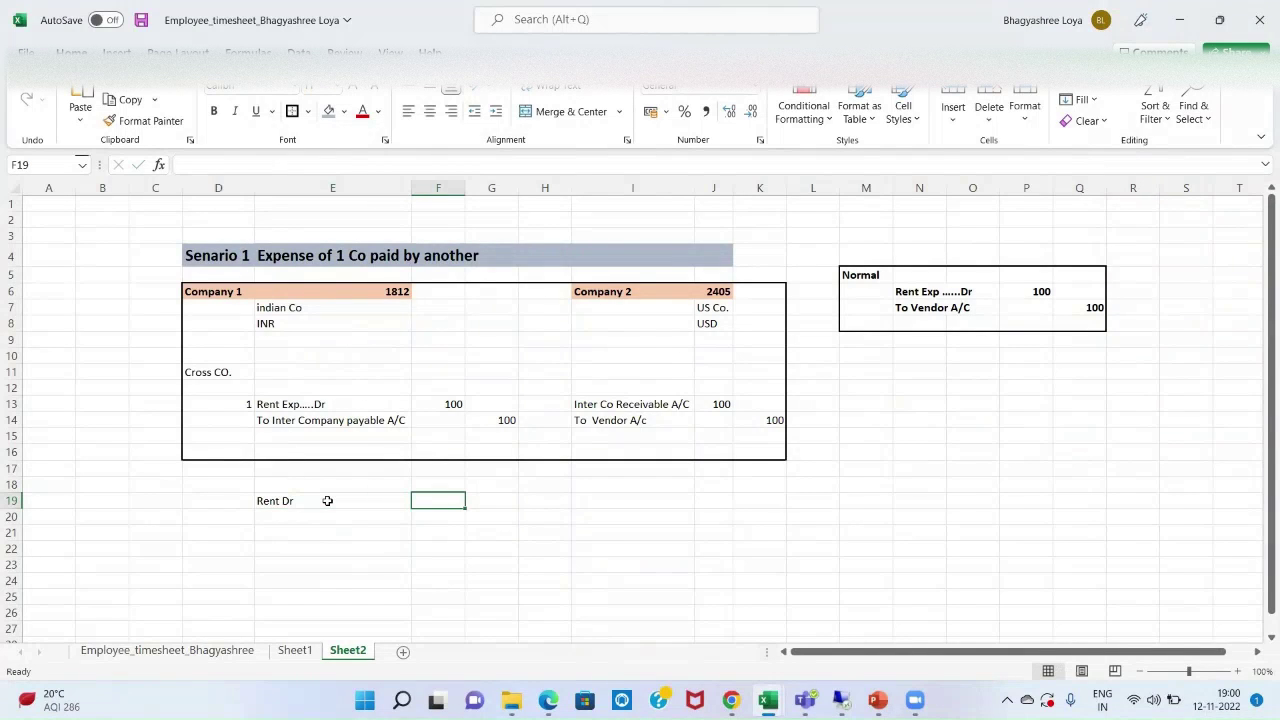
pyautogui.press('Tab')
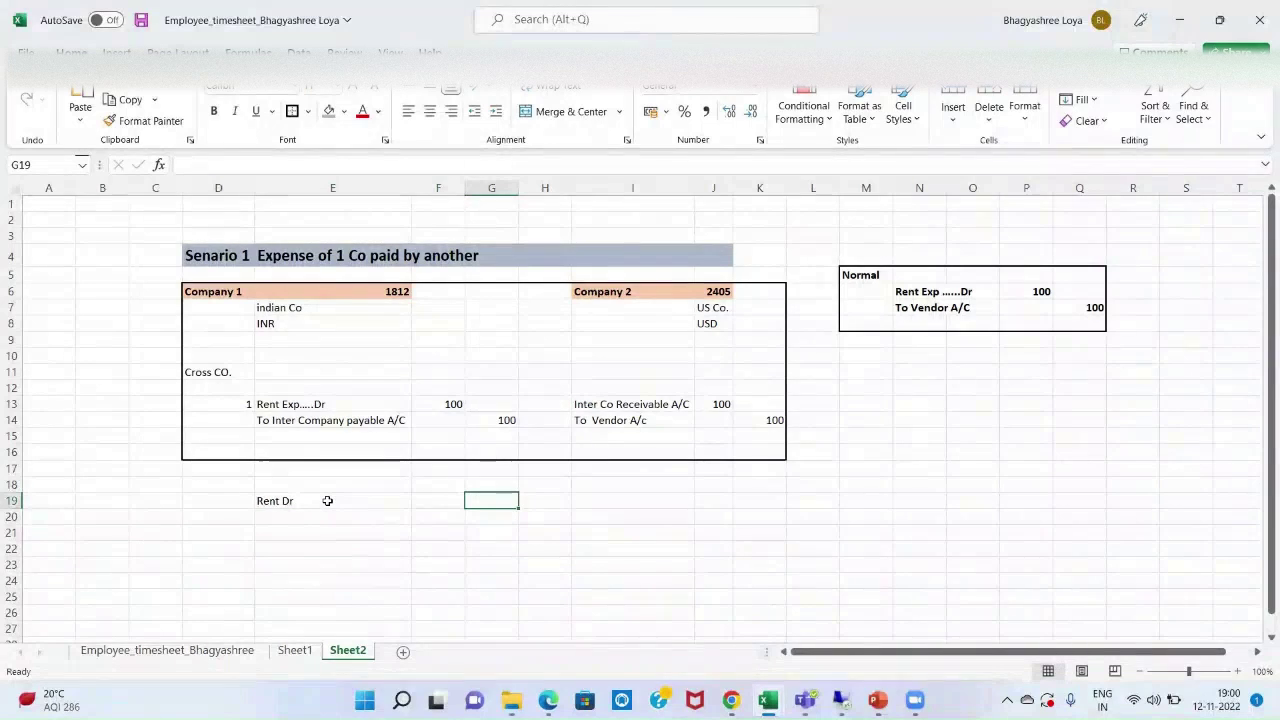
pyautogui.write('1812')
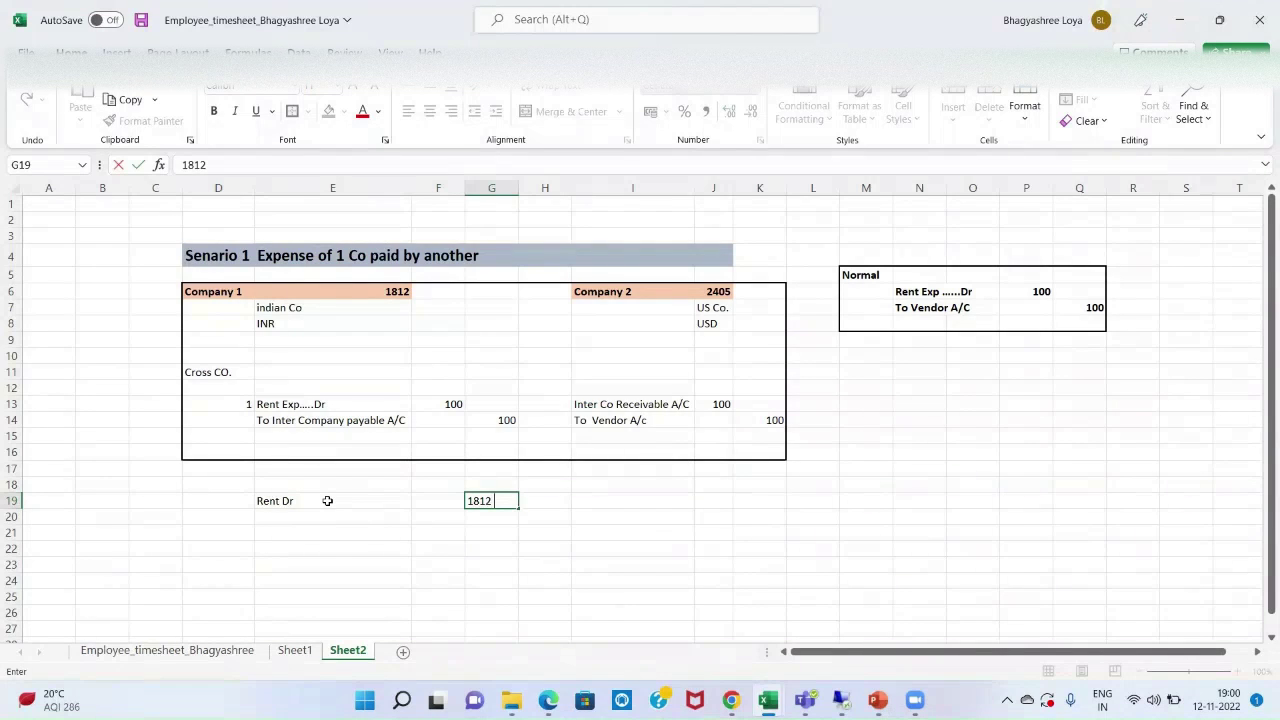
pyautogui.write(' co')
pyautogui.press('Return')
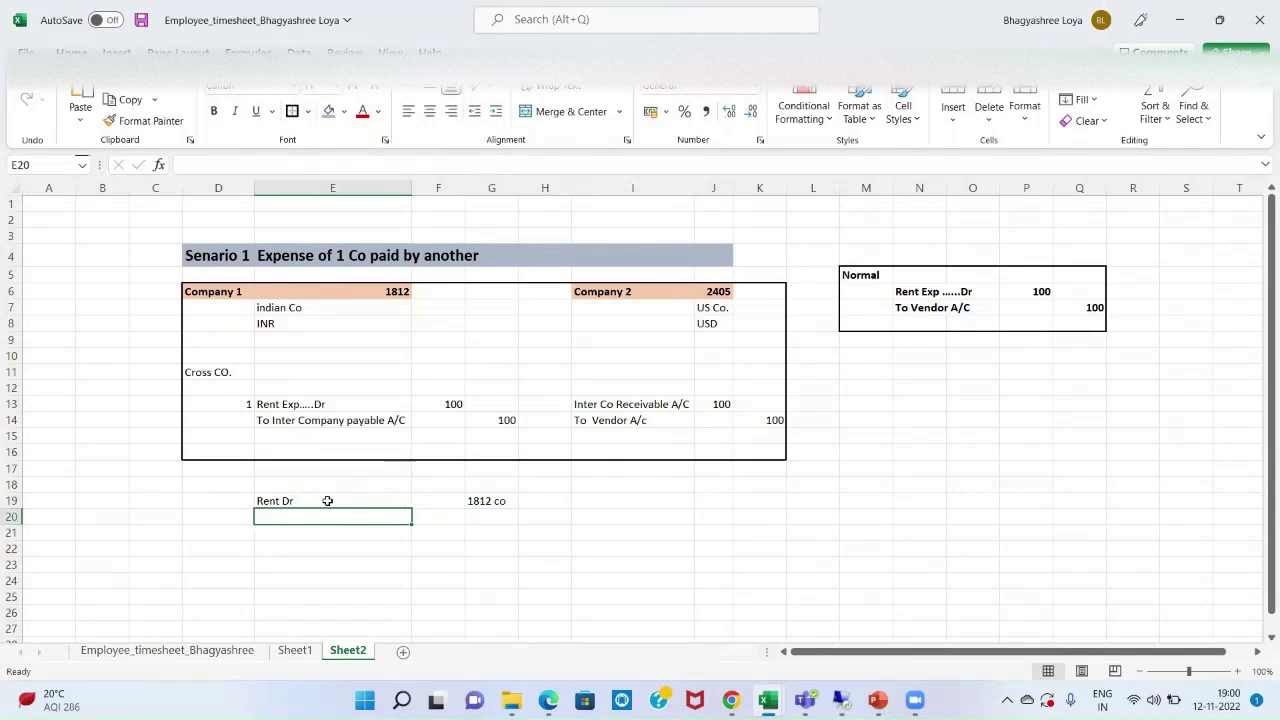
# Enter To Vendor in cell E20 and the second company's code in H20
pyautogui.write('Vendor')
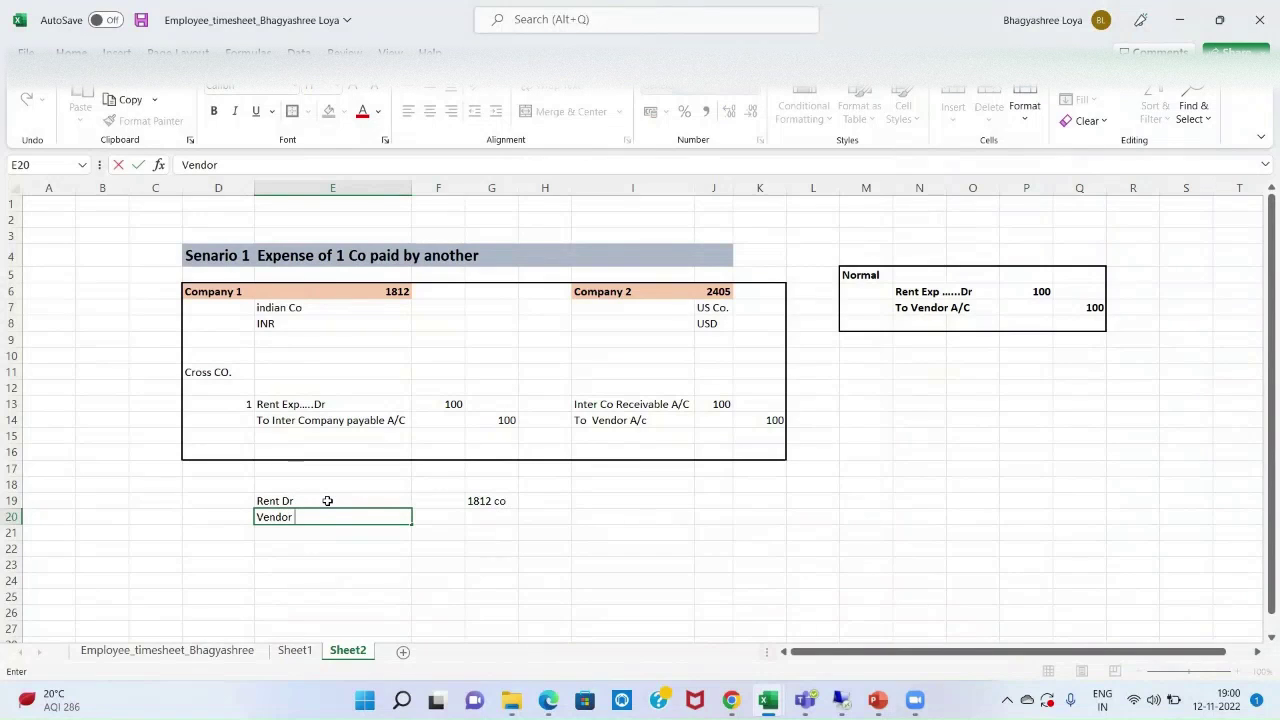
pyautogui.press('F2')
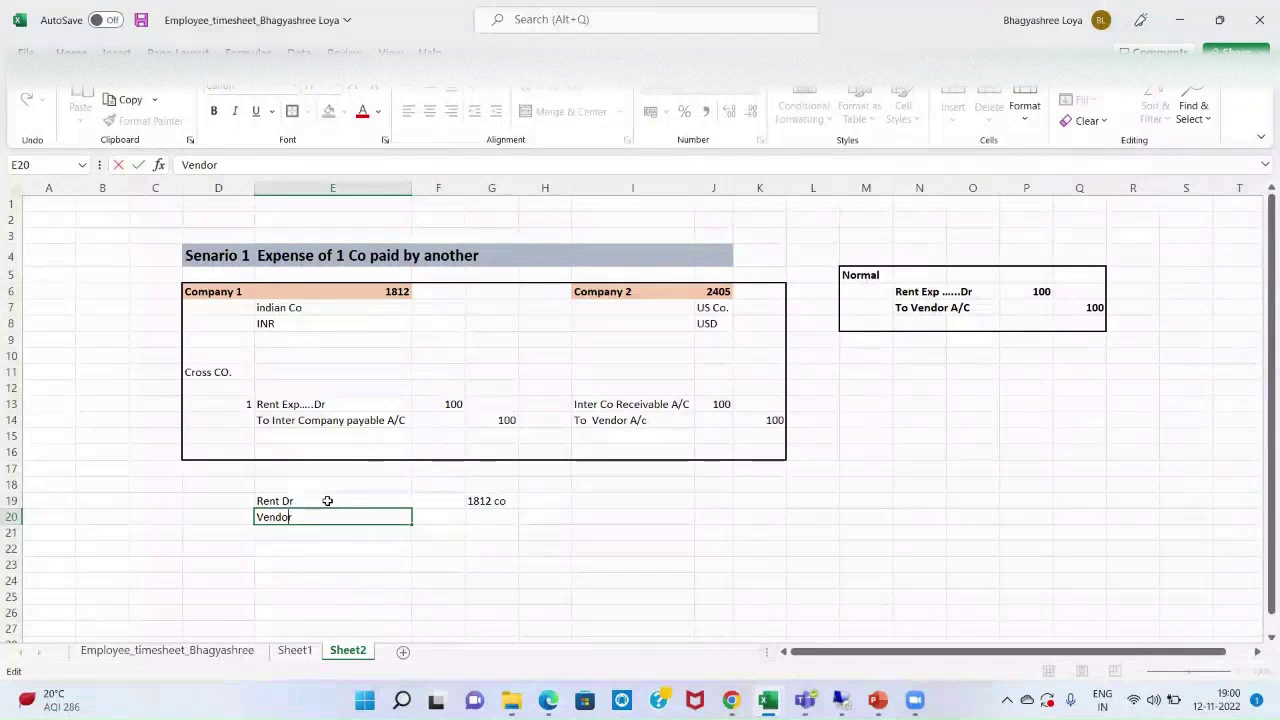
pyautogui.press('Home')
pyautogui.write('To')
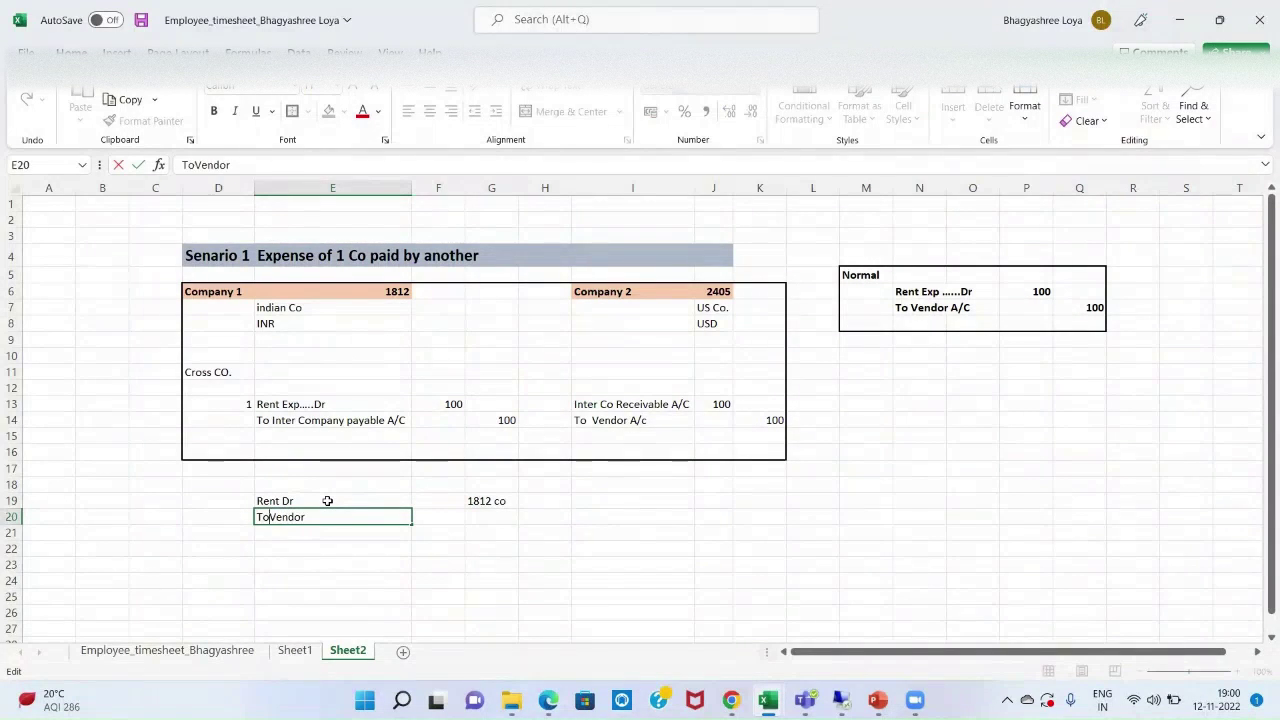
pyautogui.press('Tab')
pyautogui.press('Tab')
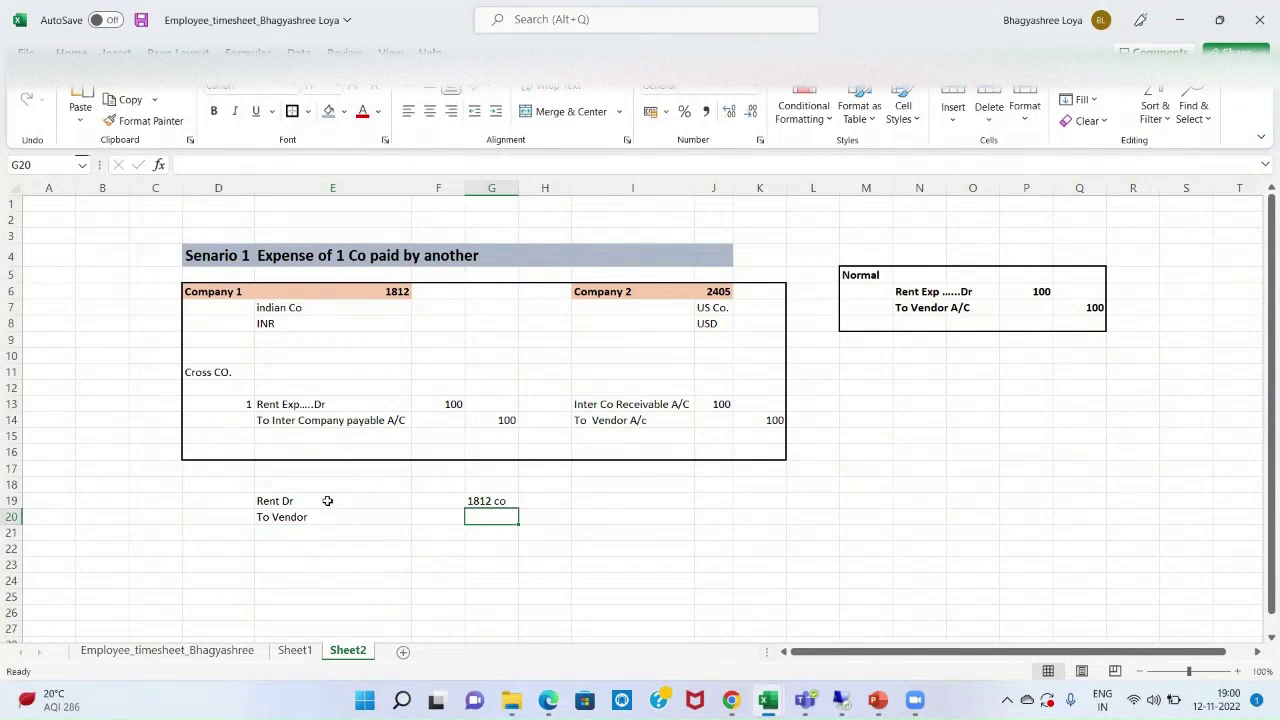
pyautogui.press('Tab')
pyautogui.write('25')
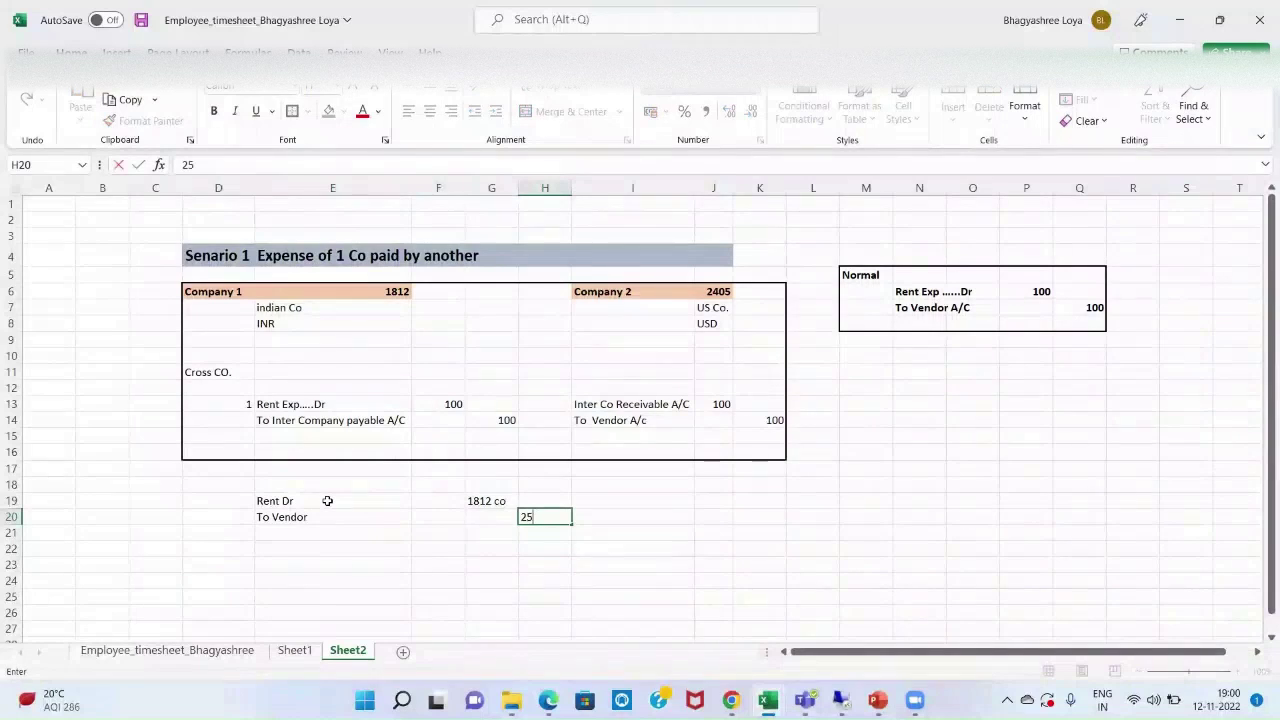
pyautogui.write('05 Co')
pyautogui.press('Return')
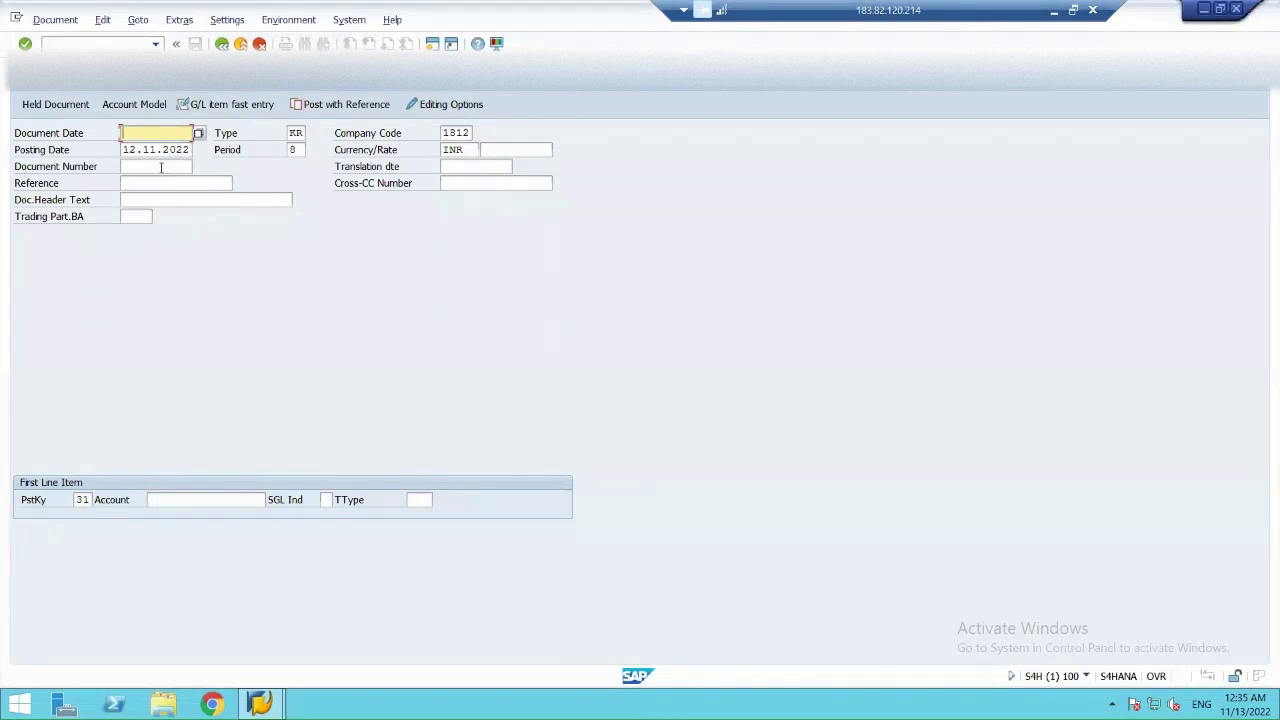
# Switch back to SAP and set the invoice's document date to 12.11.2022 and its company code to 2405
pyautogui.write('12.11.2022')
pyautogui.click(471, 132)
pyautogui.press('BackSpace')
pyautogui.press('BackSpace')
pyautogui.press('BackSpace')
pyautogui.press('BackSpace')
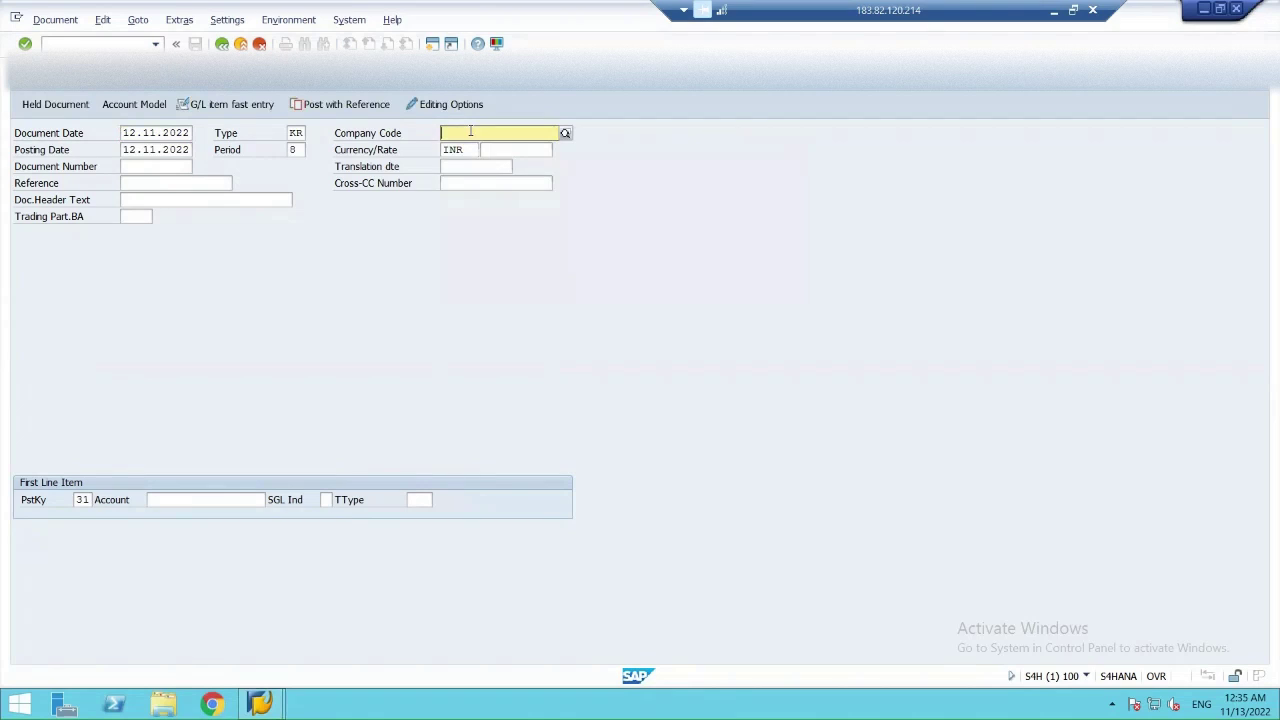
pyautogui.write('2405')
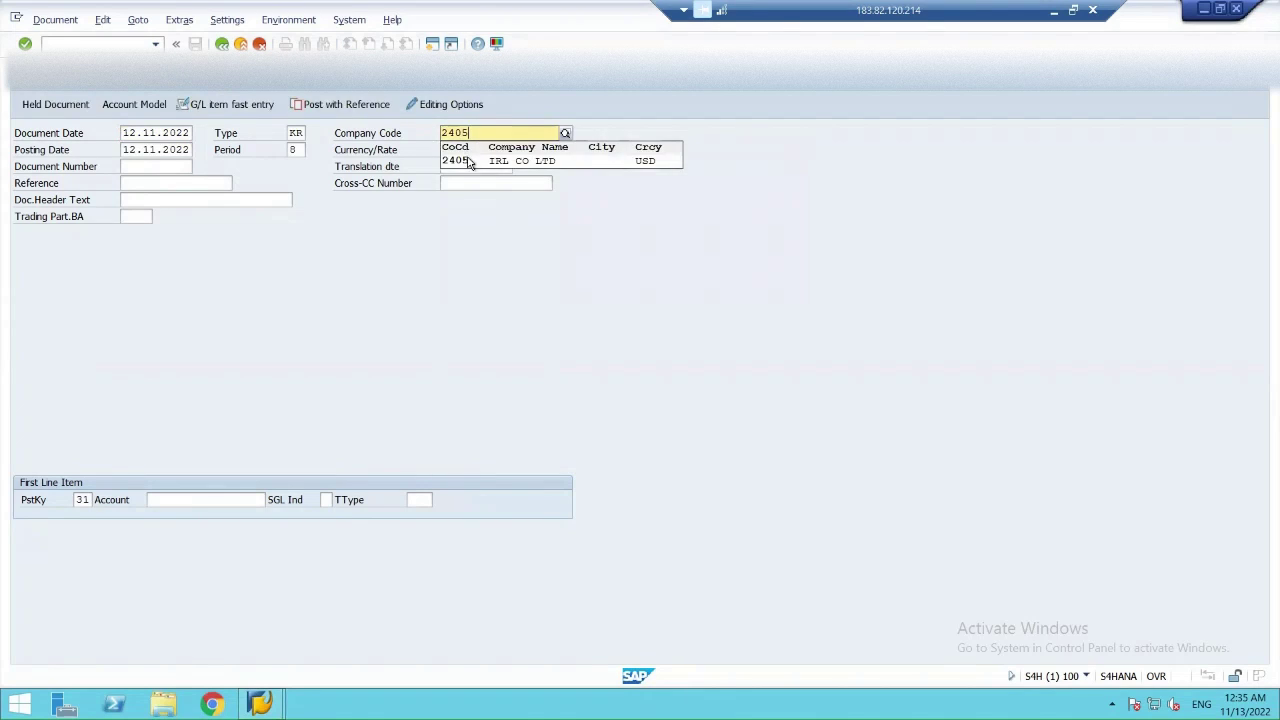
pyautogui.click(470, 161)
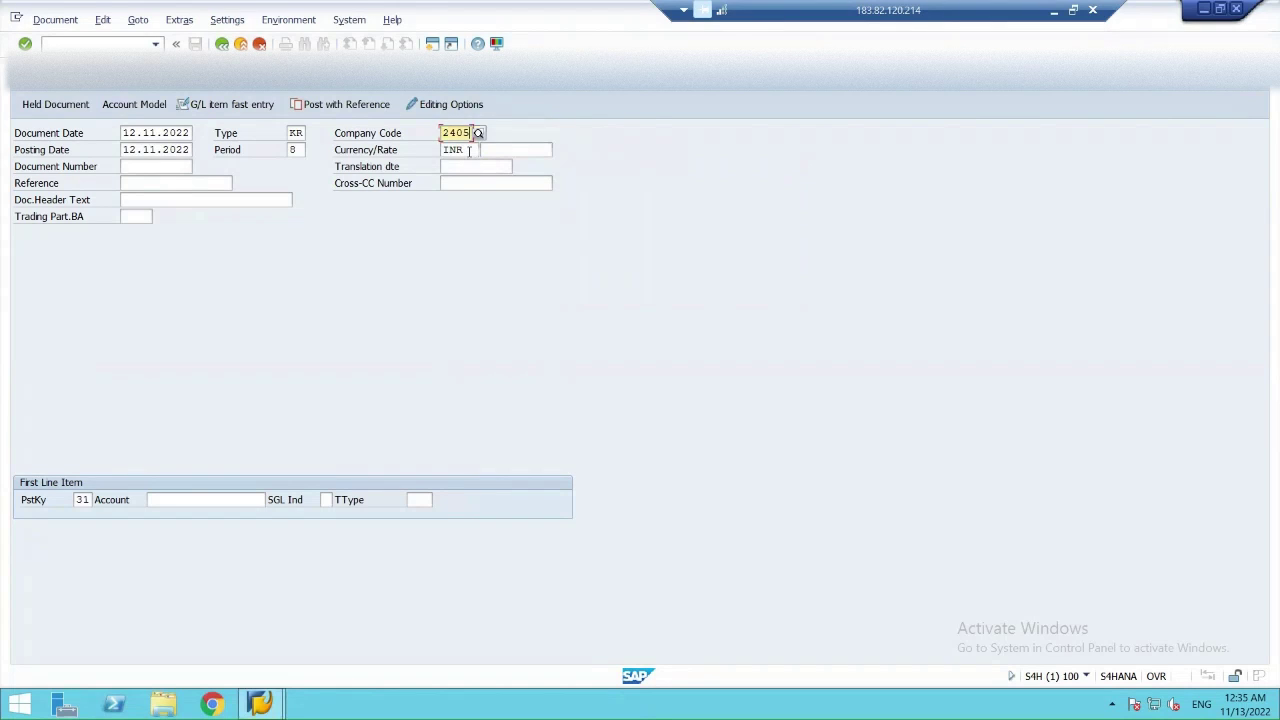
# Set the invoice currency to USD and enter rent inv as the reference
pyautogui.click(469, 150)
pyautogui.press('BackSpace')
pyautogui.press('BackSpace')
pyautogui.press('BackSpace')
pyautogui.write('I')
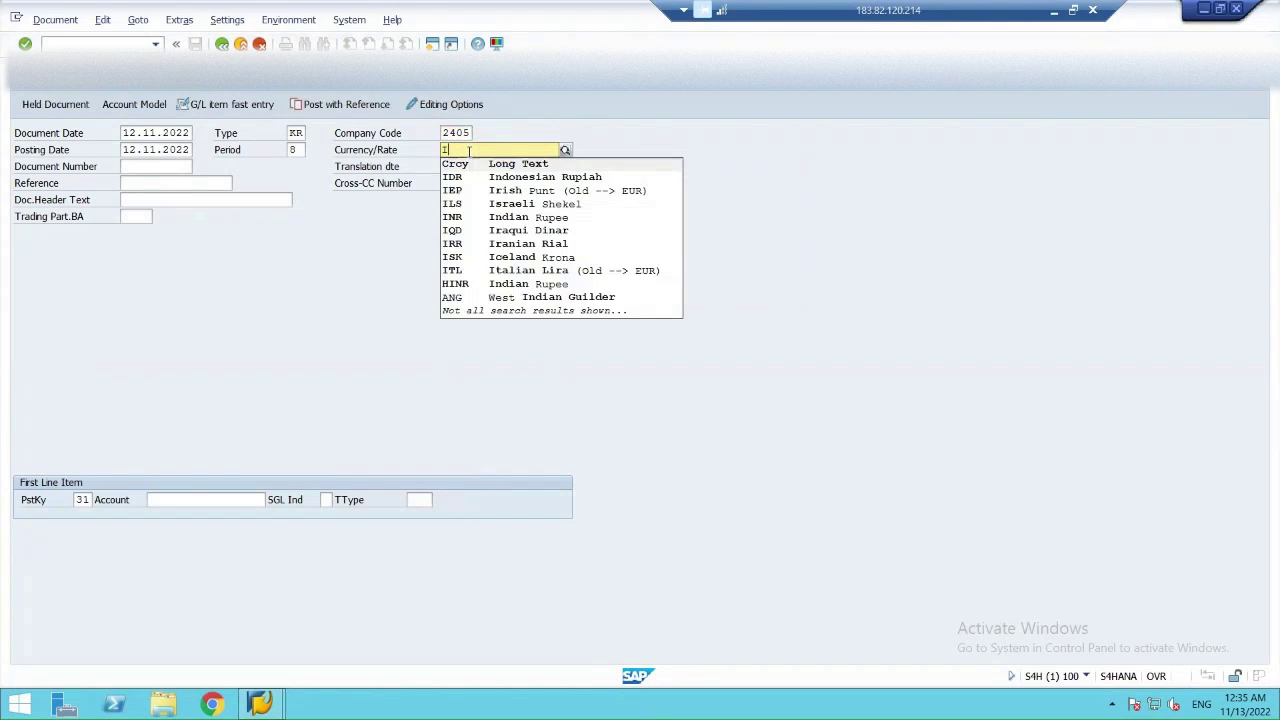
pyautogui.press('BackSpace')
pyautogui.write('usd')
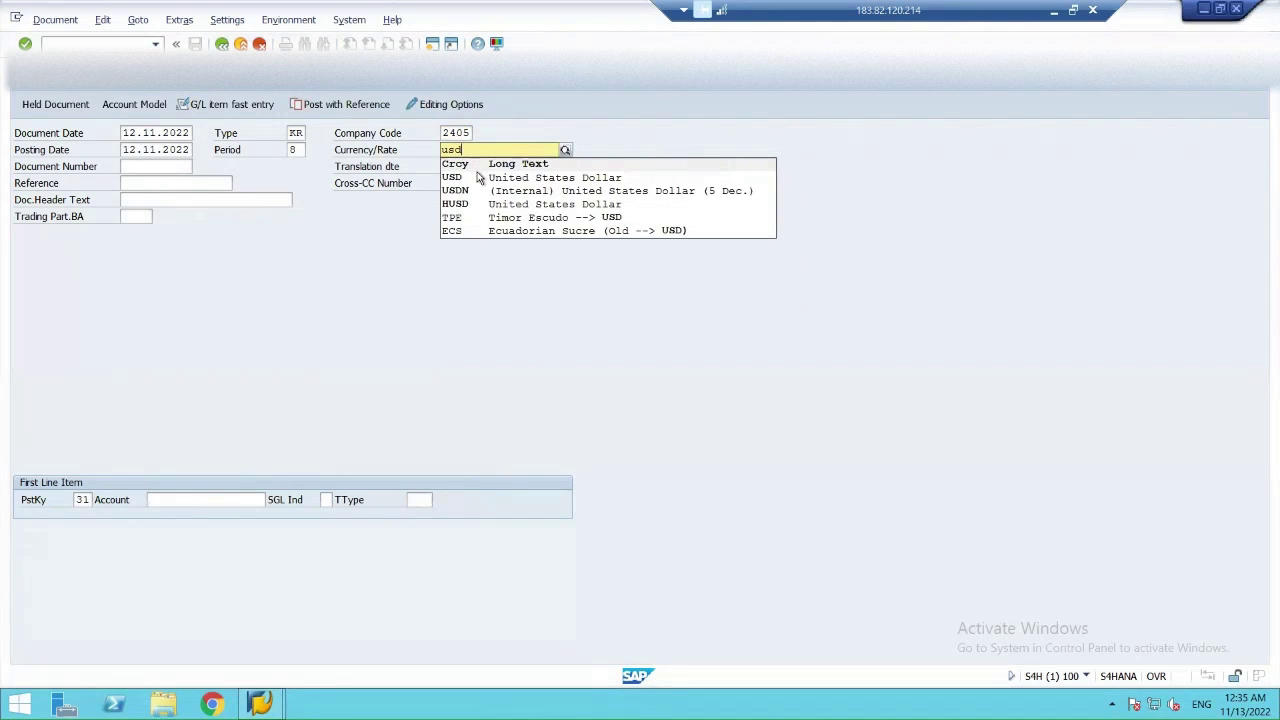
pyautogui.click(479, 177)
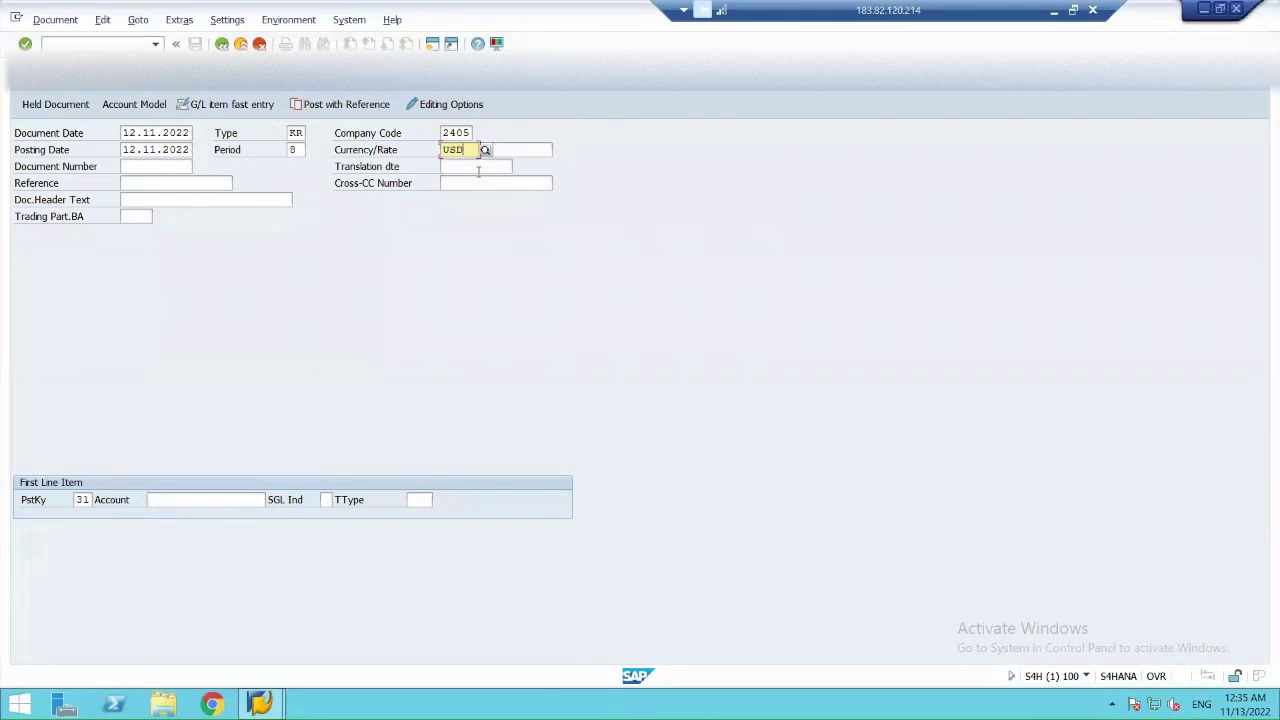
pyautogui.click(148, 185)
pyautogui.write('rent inv')
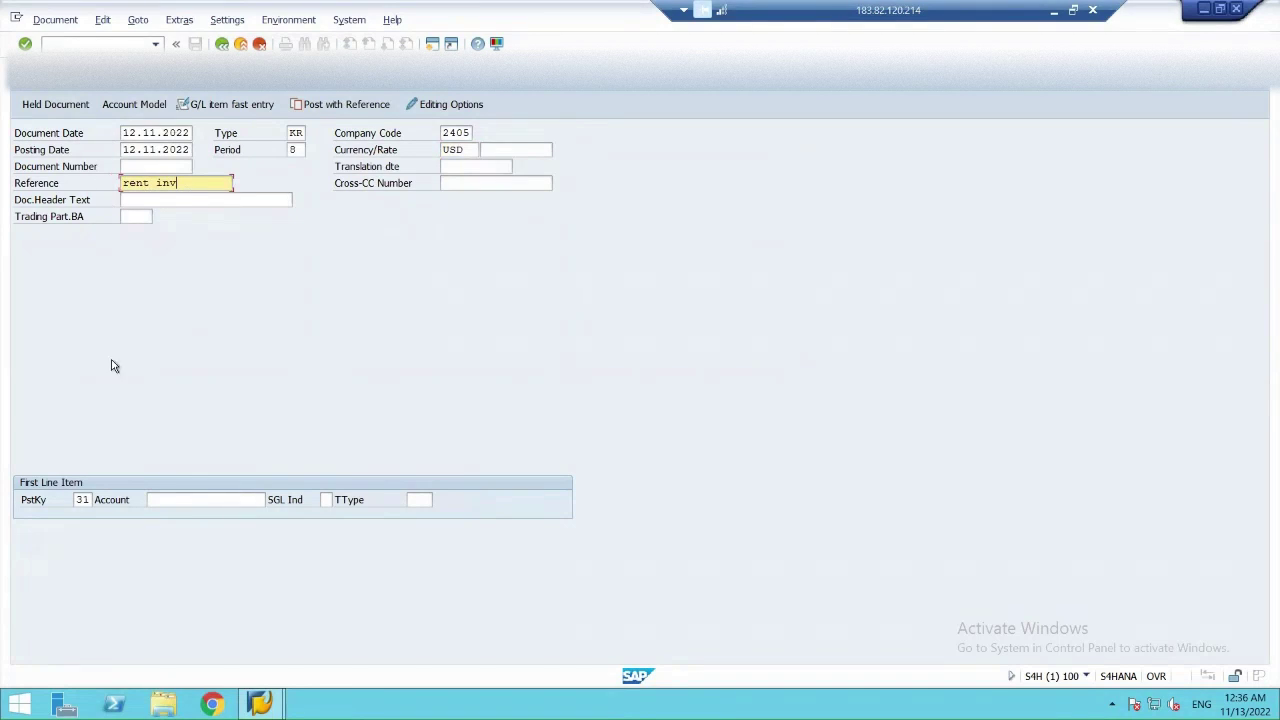
# Look up the suppliers of company code 2405 and choose ARVIND BRANDS as the first line item's account
pyautogui.click(90, 503)
pyautogui.click(169, 502)
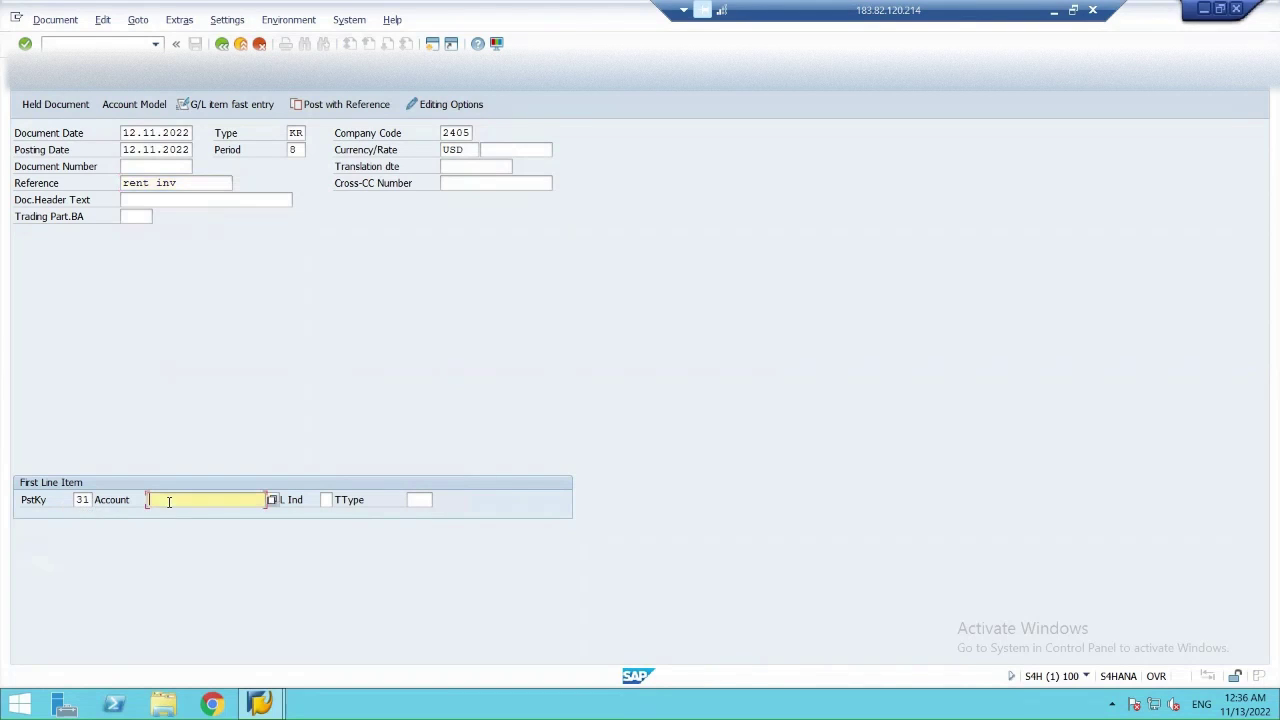
pyautogui.click(278, 501)
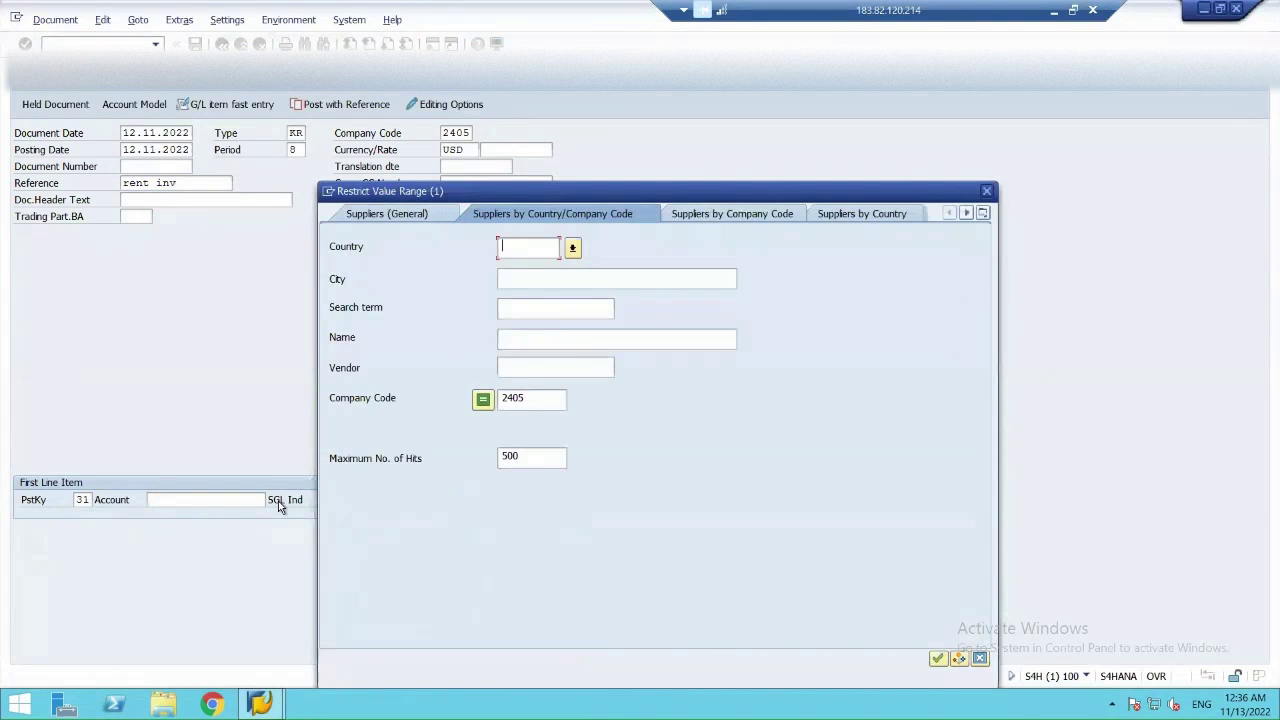
pyautogui.press('Return')
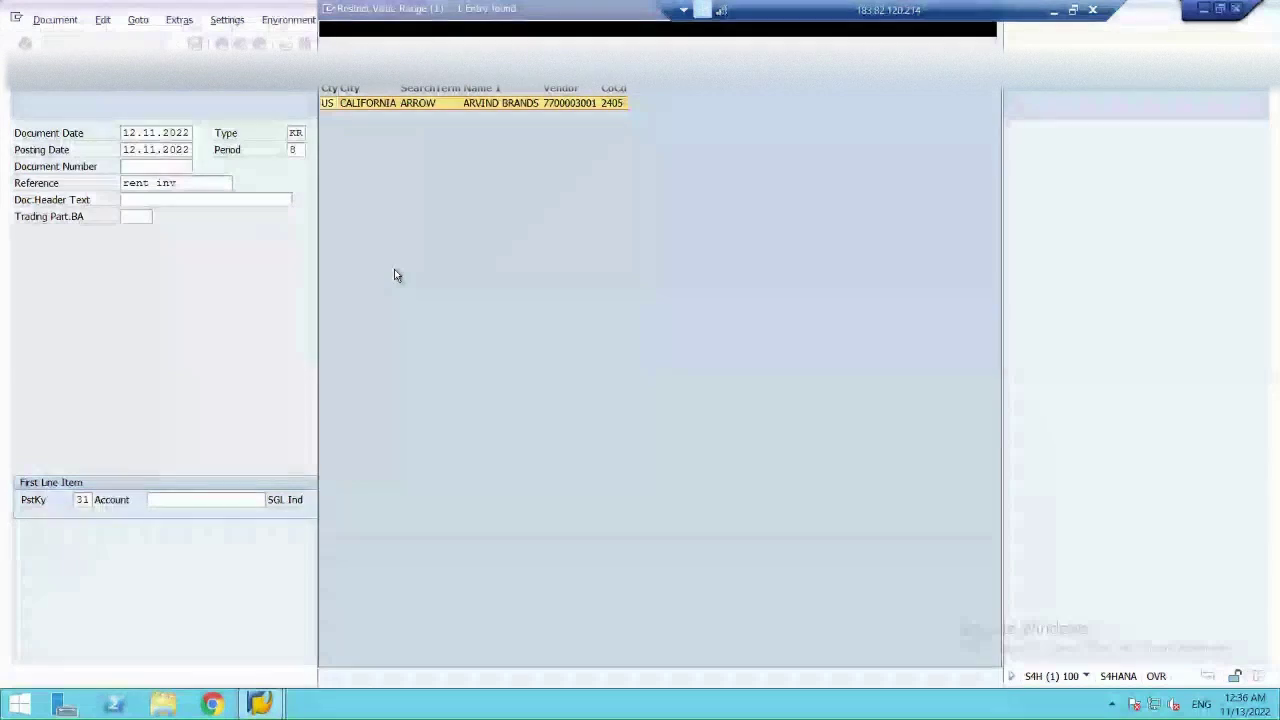
pyautogui.doubleClick(380, 106)
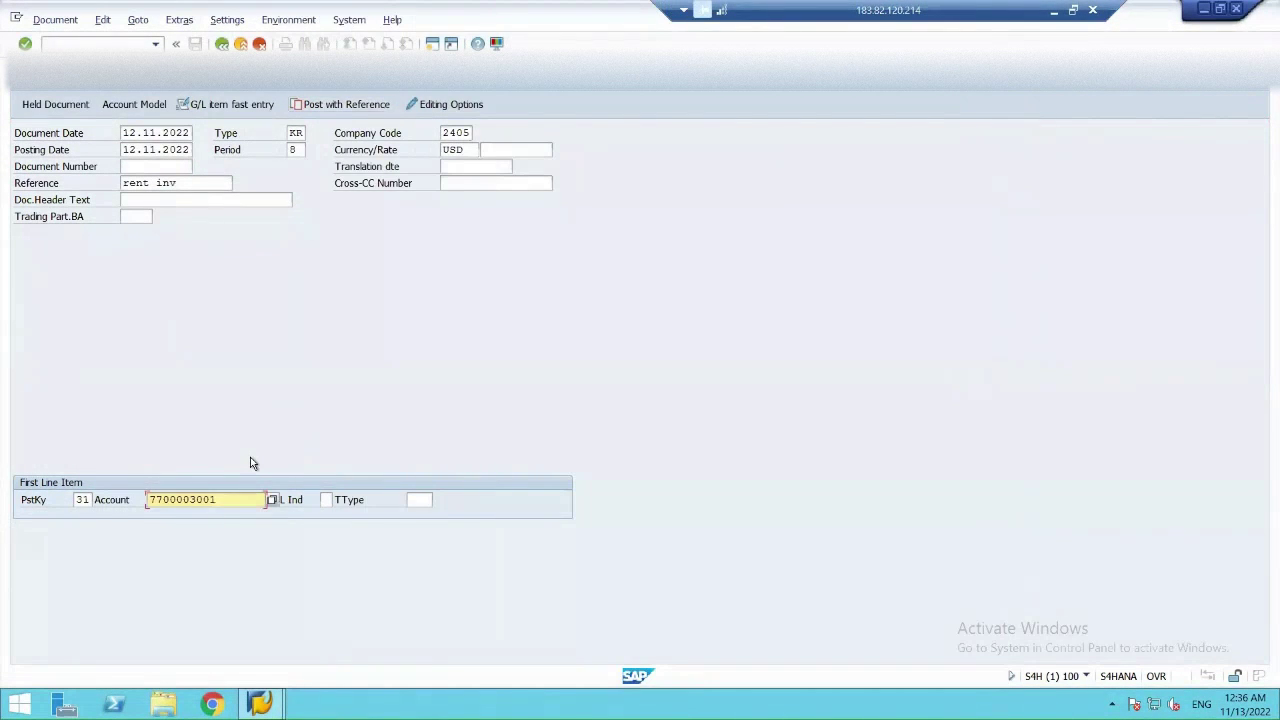
# Continue past the header data to the vendor line item and enter an amount of 100 USD
pyautogui.press('Return')
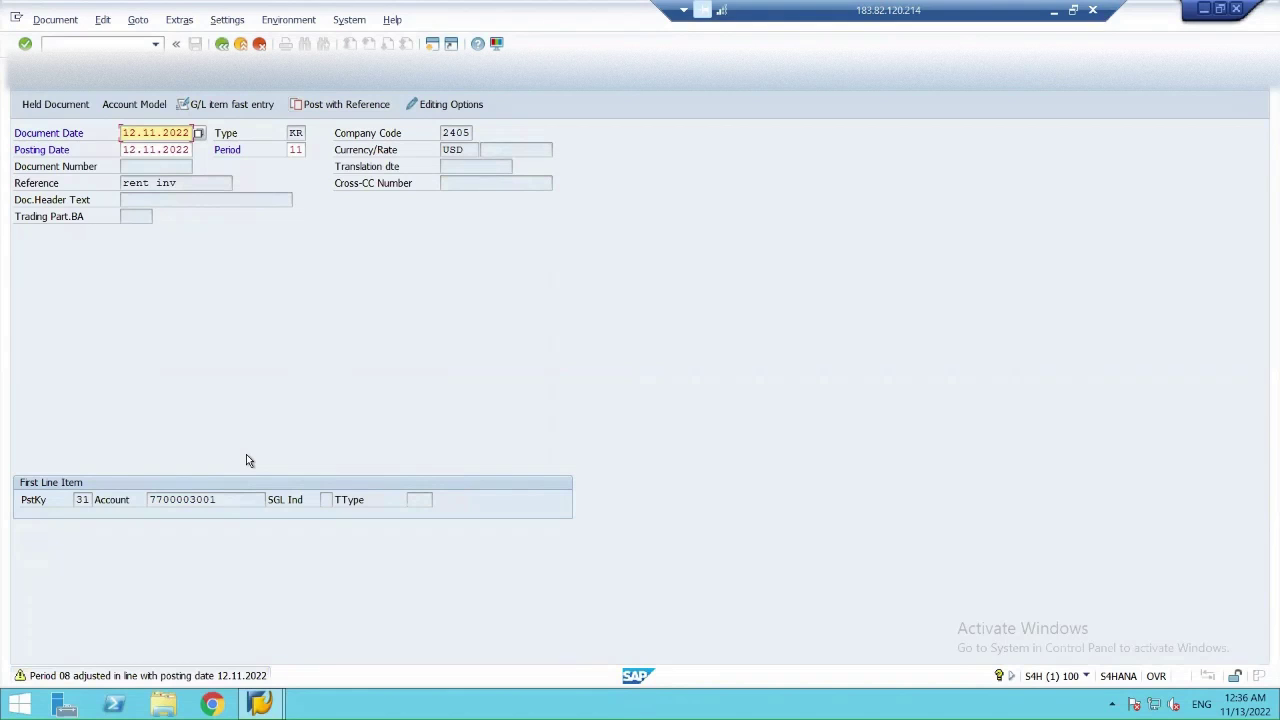
pyautogui.press('Return')
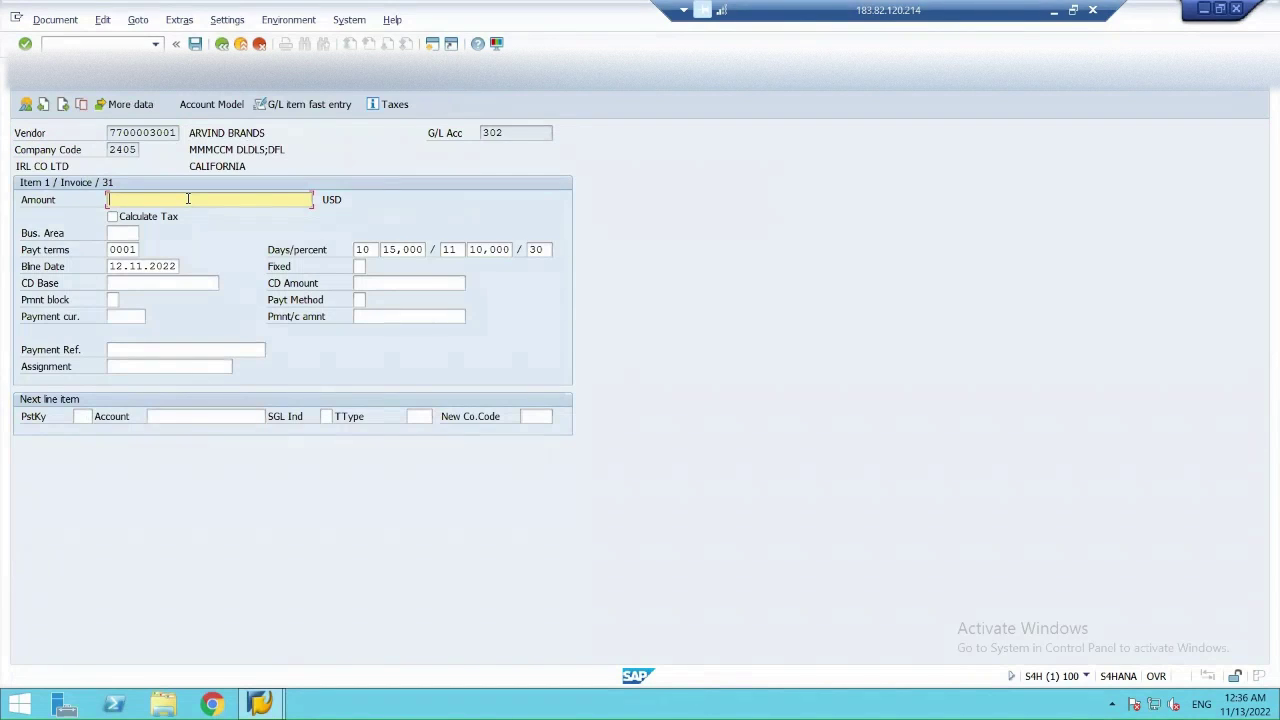
pyautogui.write('100')
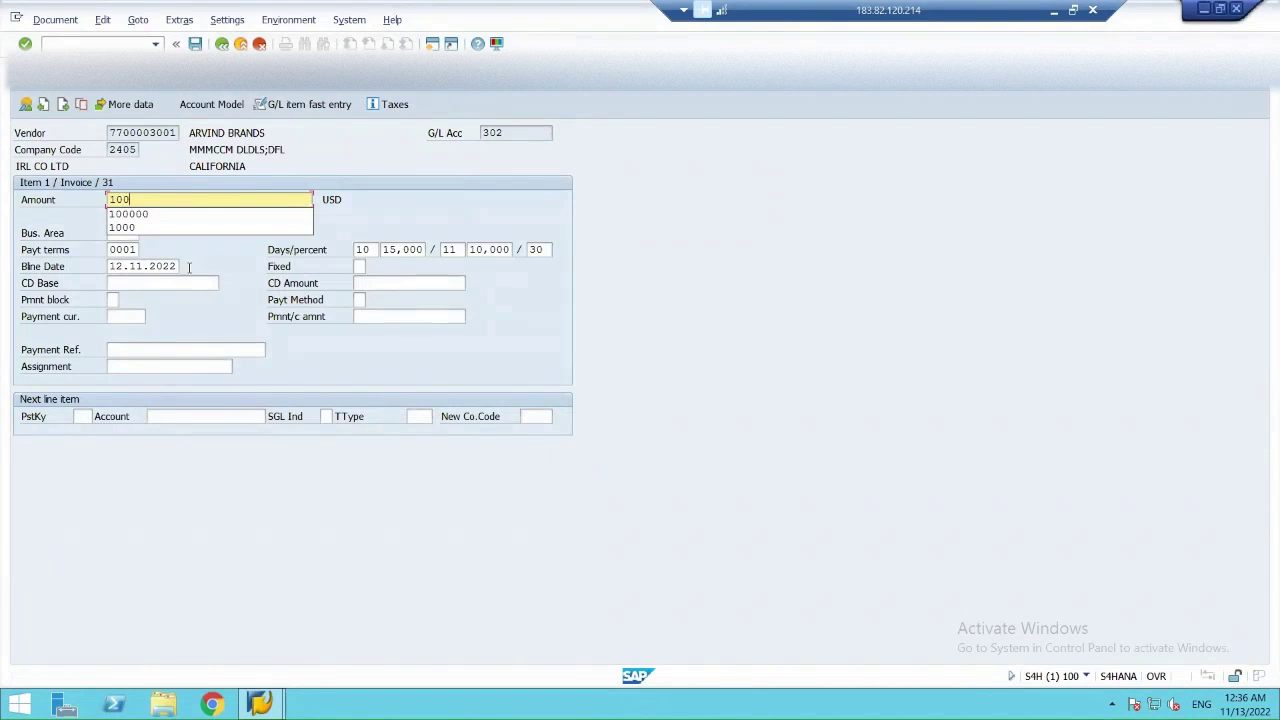
pyautogui.press('Escape')
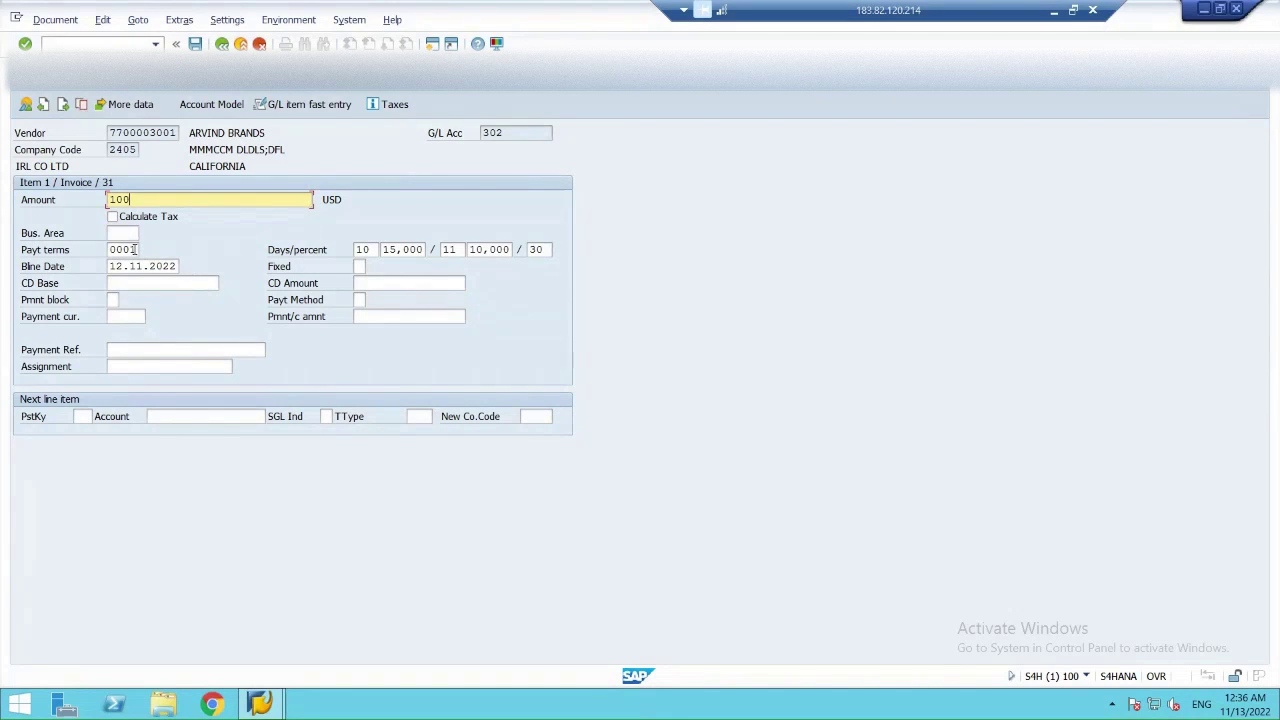
# Set the vendor item's payment terms to 0000, Payable immediately Due net
pyautogui.click(133, 249)
pyautogui.press('BackSpace')
pyautogui.write('0')
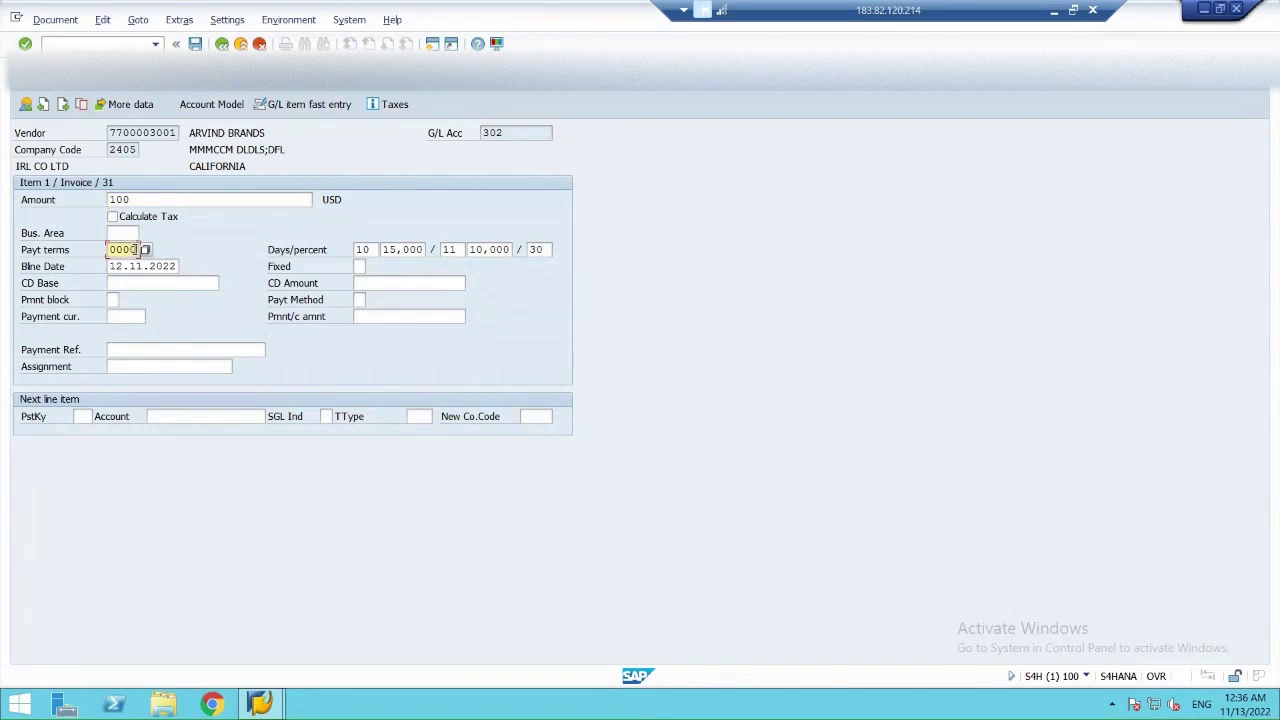
pyautogui.click(145, 251)
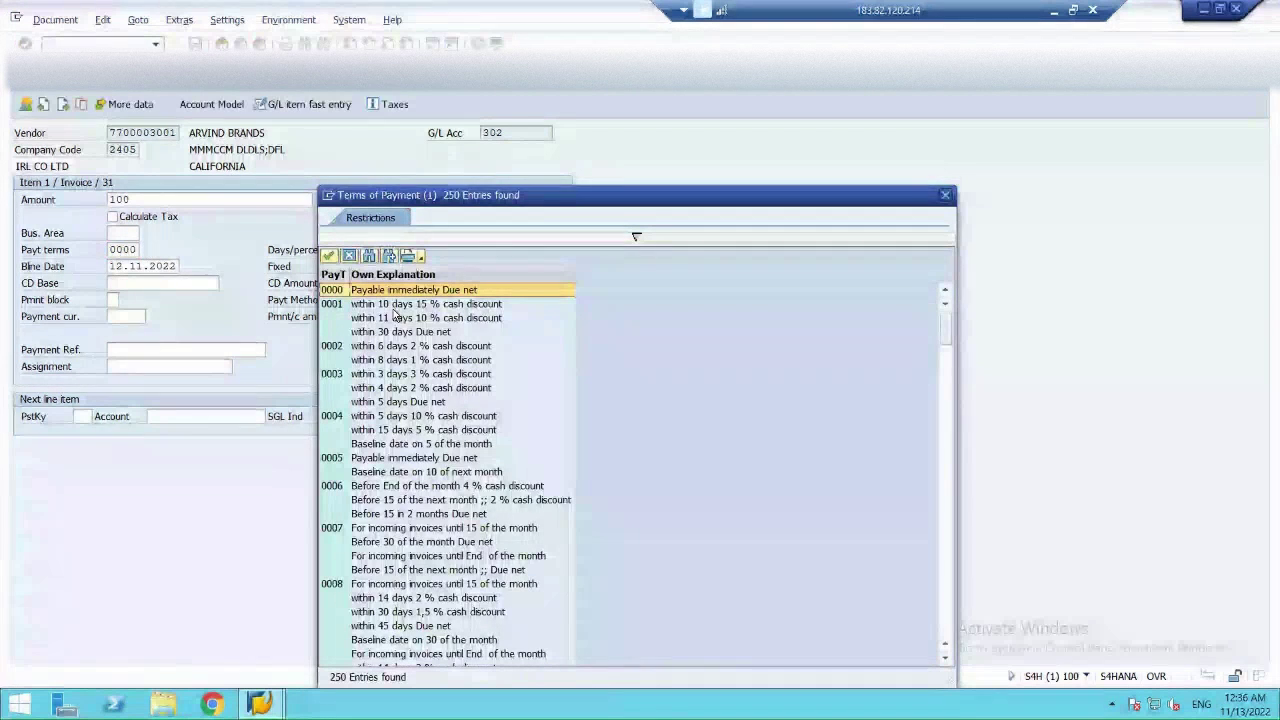
pyautogui.click(397, 291)
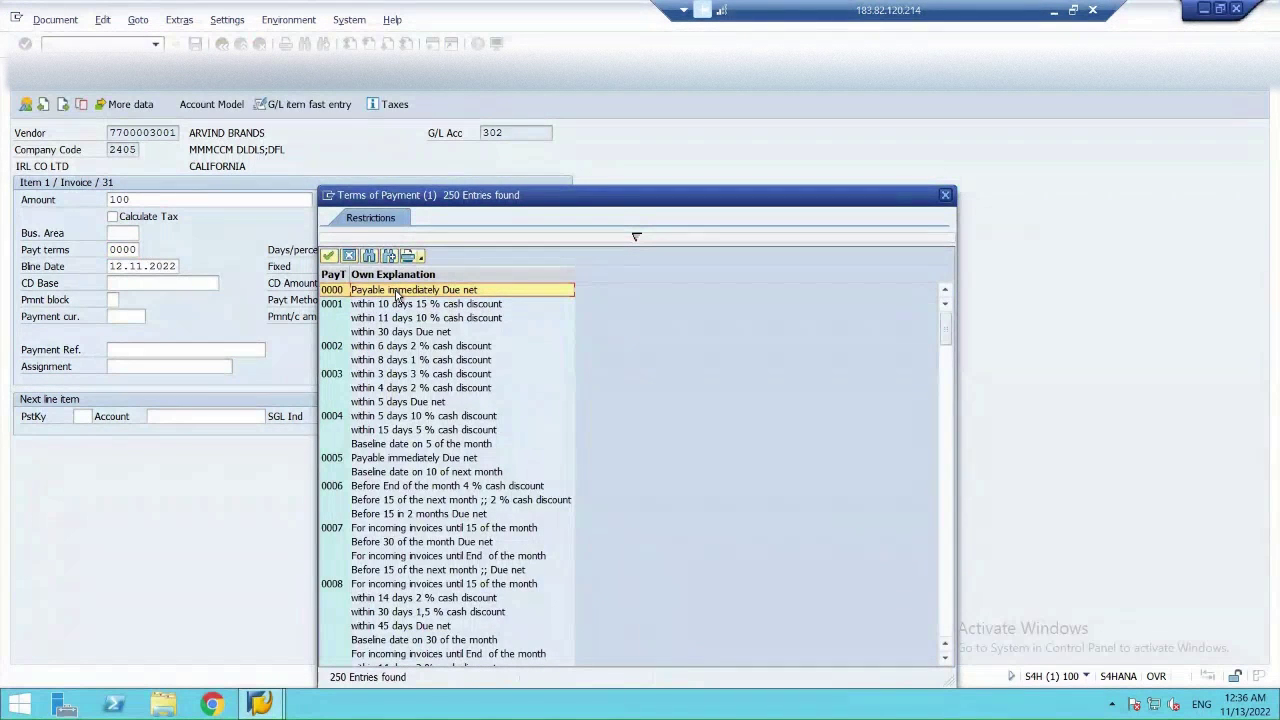
pyautogui.doubleClick(397, 291)
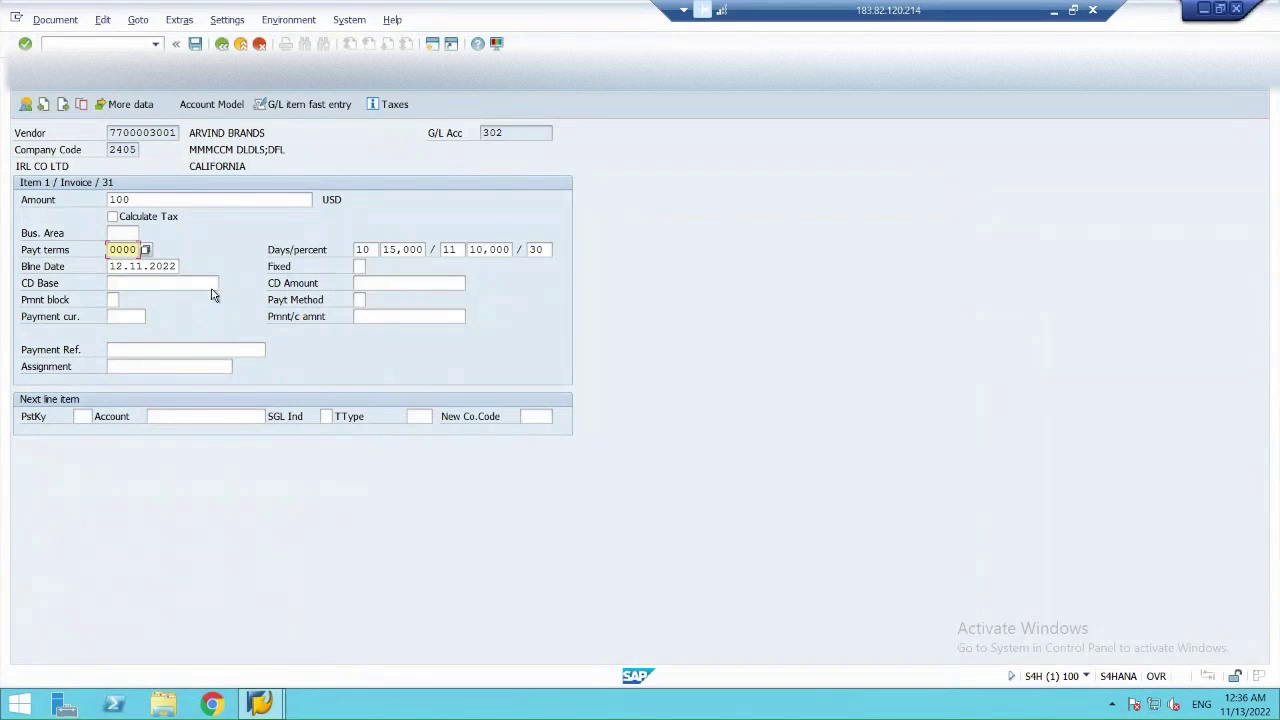
# Set the next line item's posting key to 40 and its new company code to 1812
pyautogui.click(84, 416)
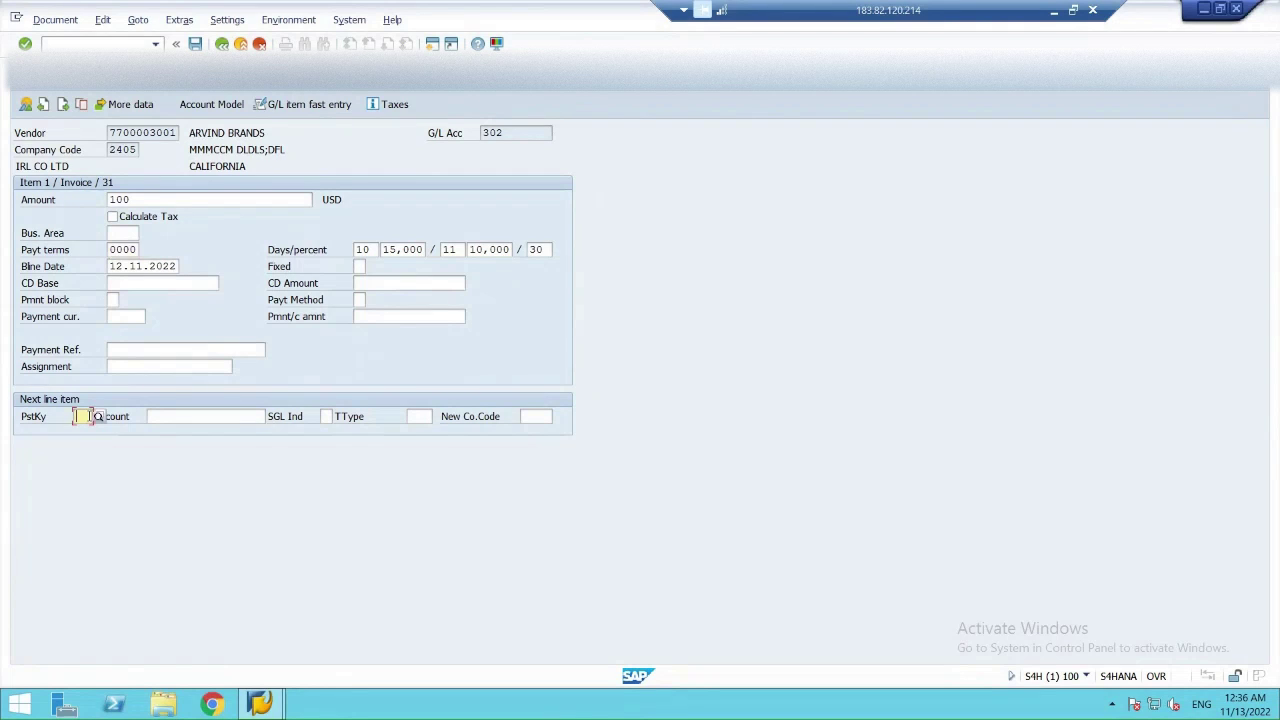
pyautogui.write('40')
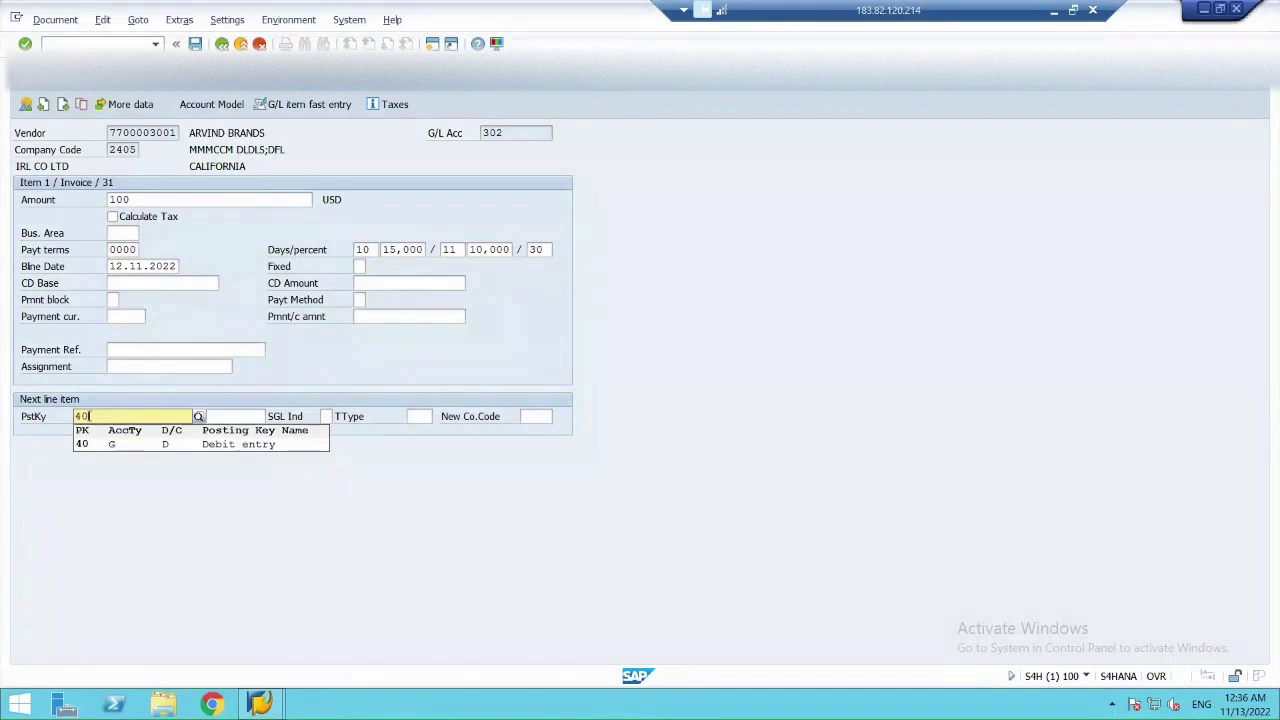
pyautogui.click(110, 446)
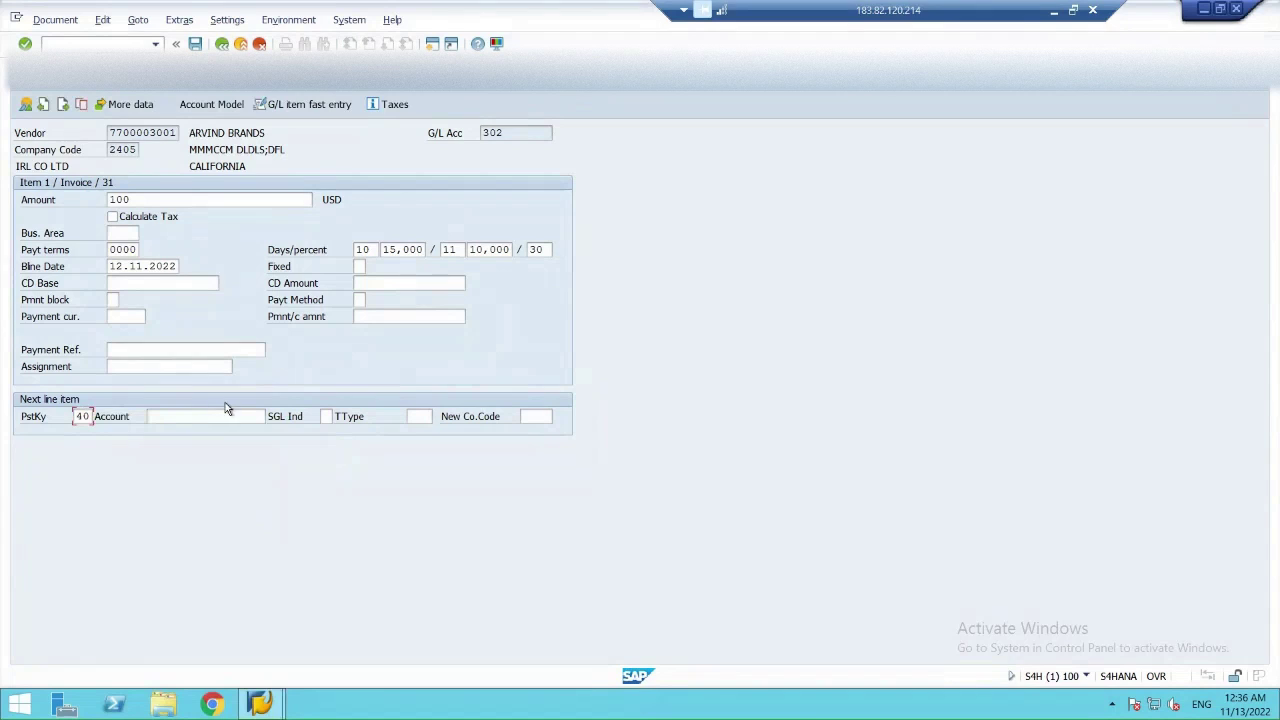
pyautogui.click(529, 418)
pyautogui.write('1812')
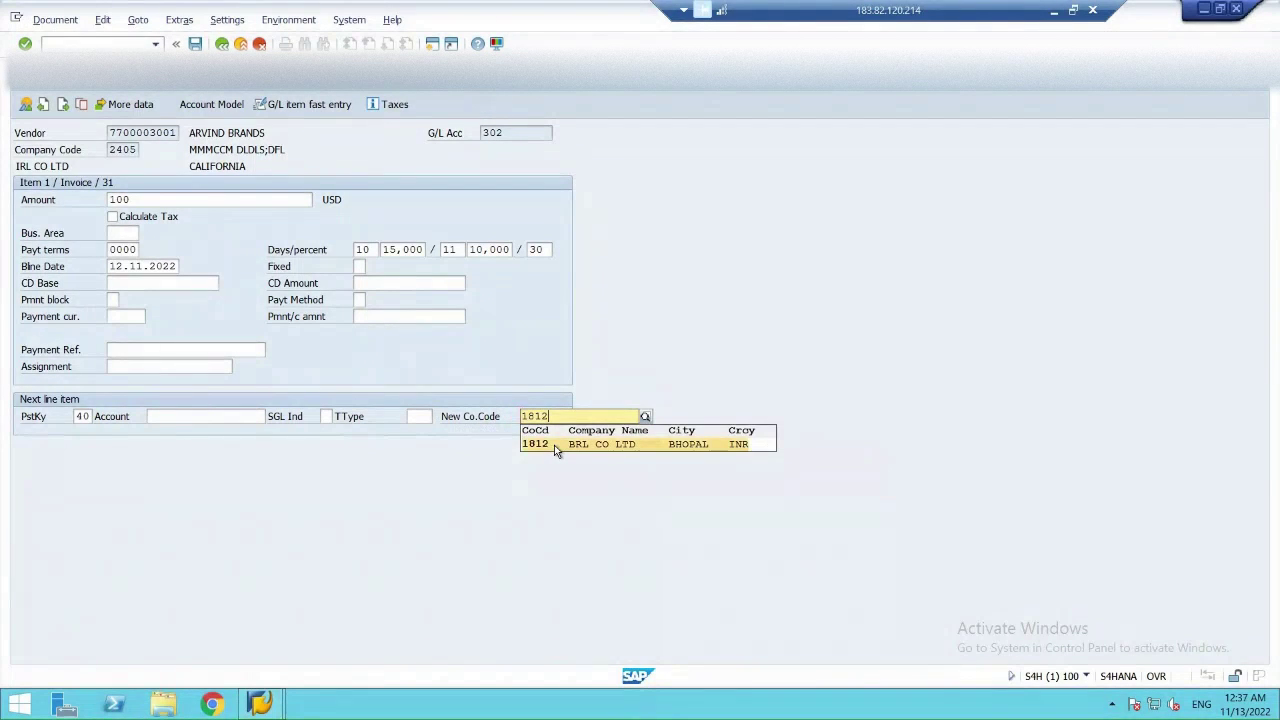
pyautogui.click(556, 446)
# Choose the RENT EXPENSE G/L account for the next line item and continue to its entry screen
pyautogui.click(226, 415)
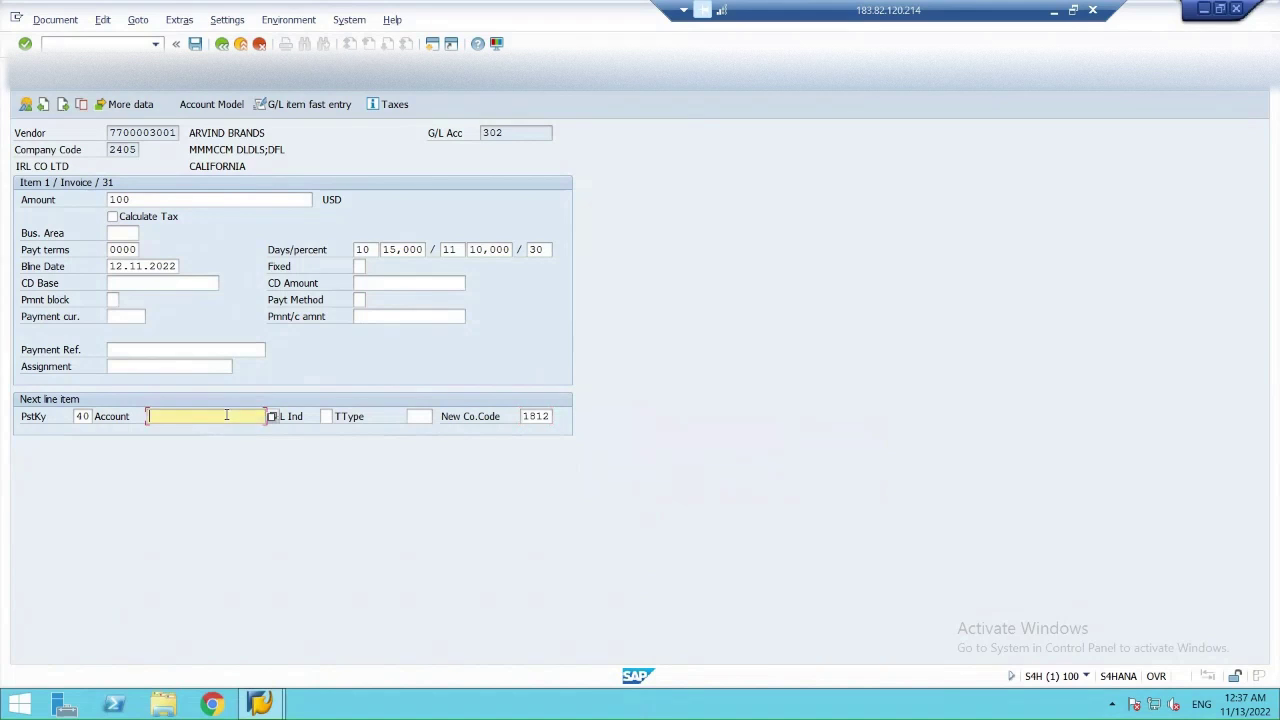
pyautogui.click(270, 416)
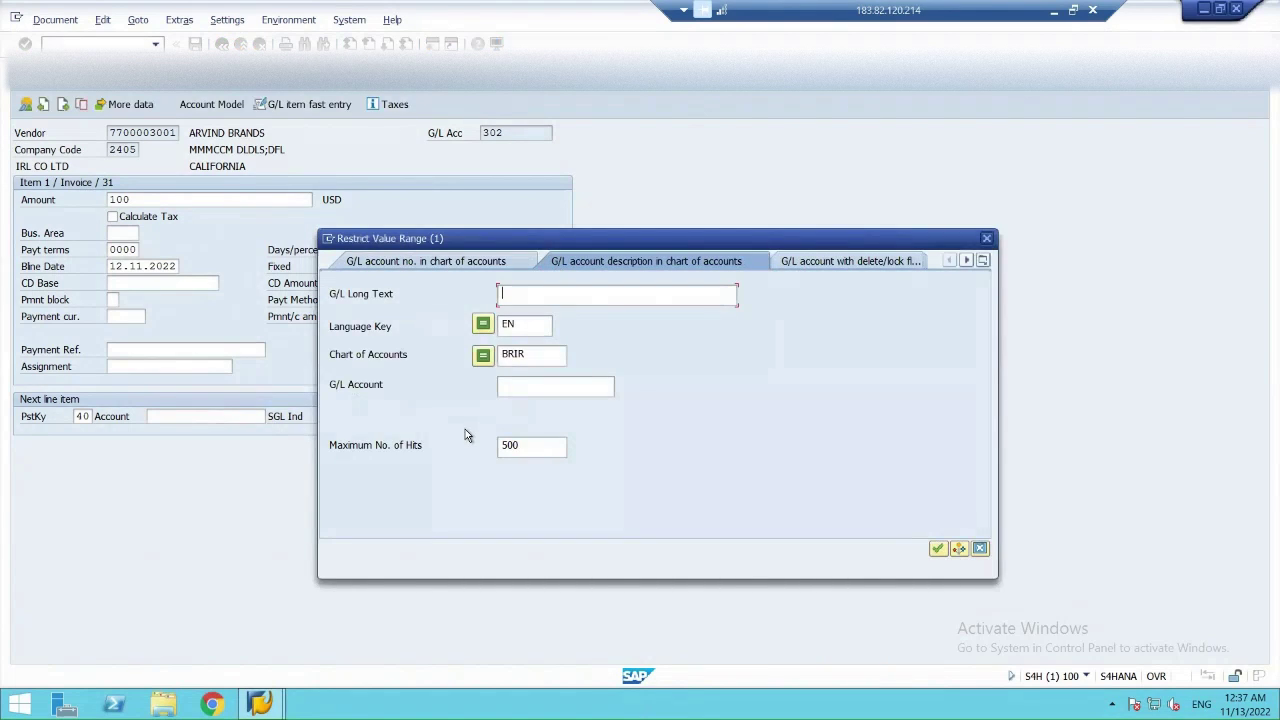
pyautogui.press('Return')
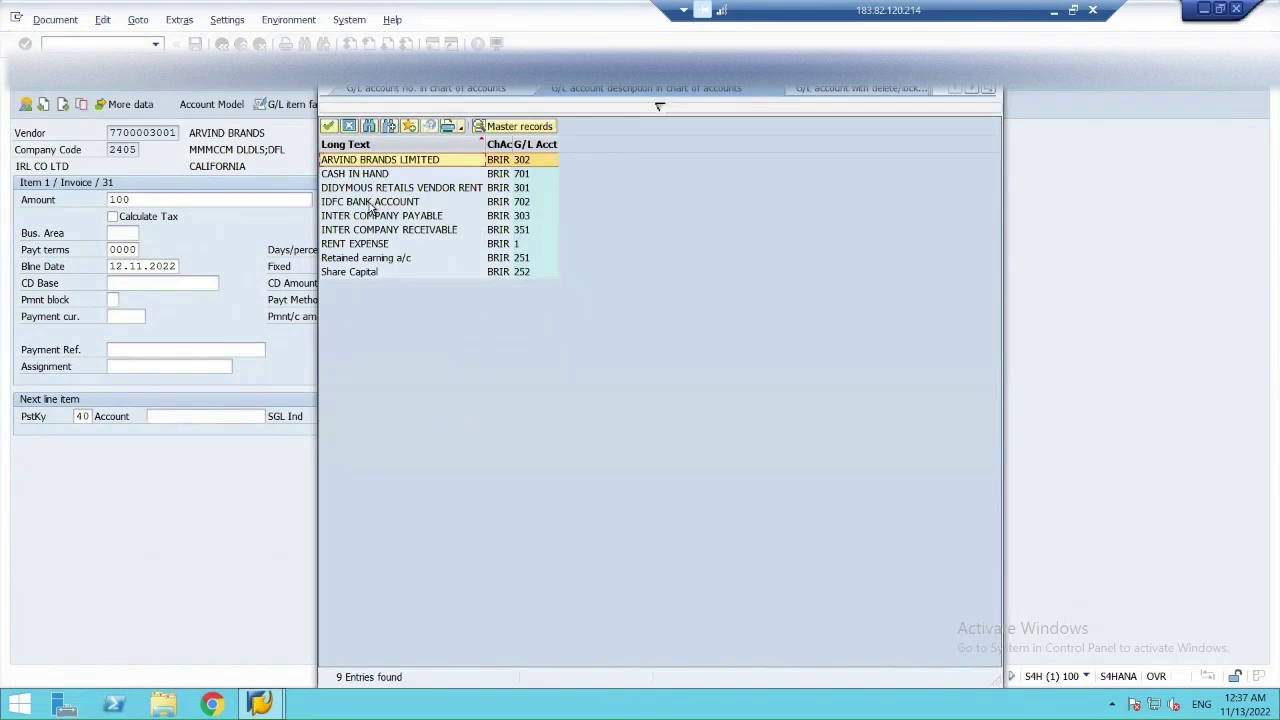
pyautogui.doubleClick(345, 250)
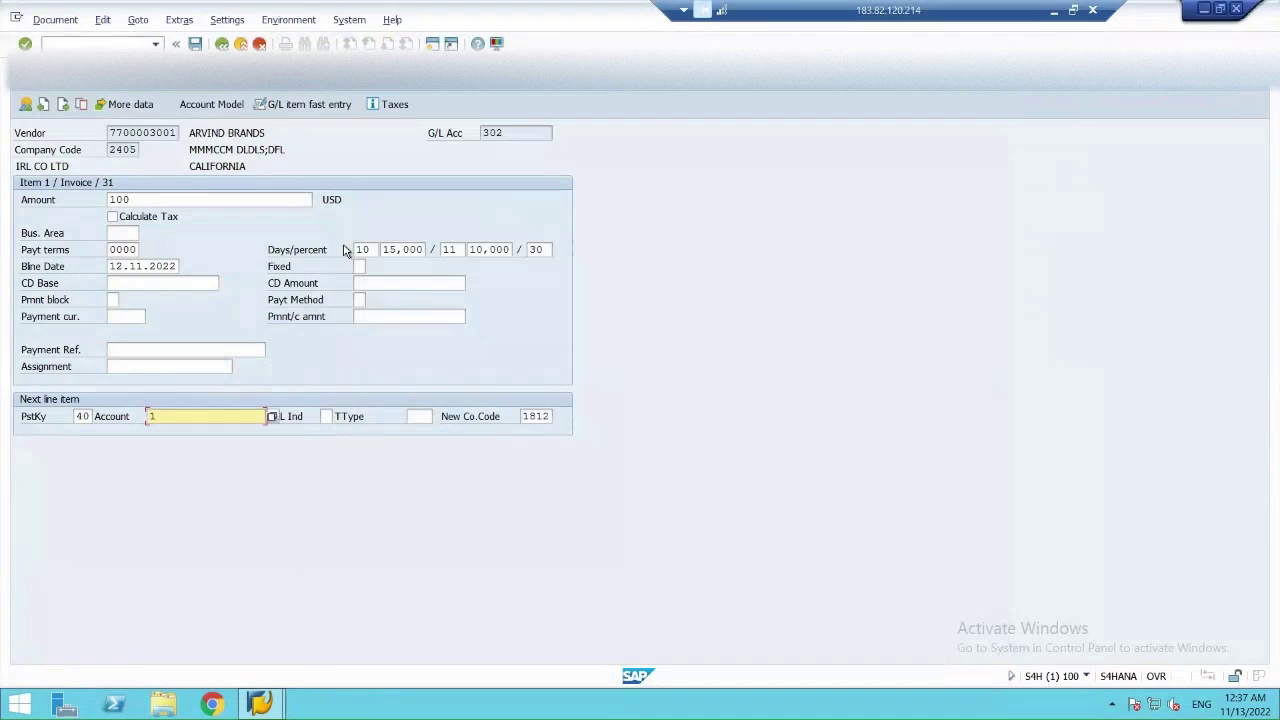
pyautogui.press('Return')
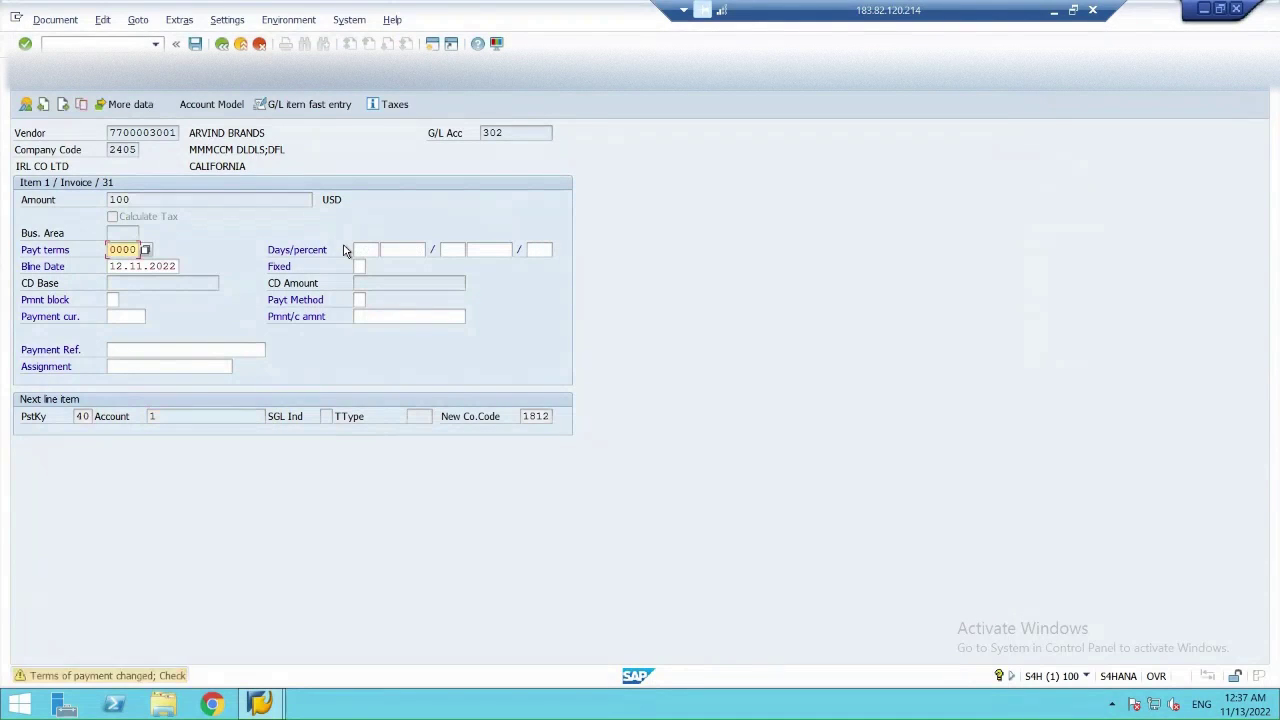
pyautogui.press('Return')
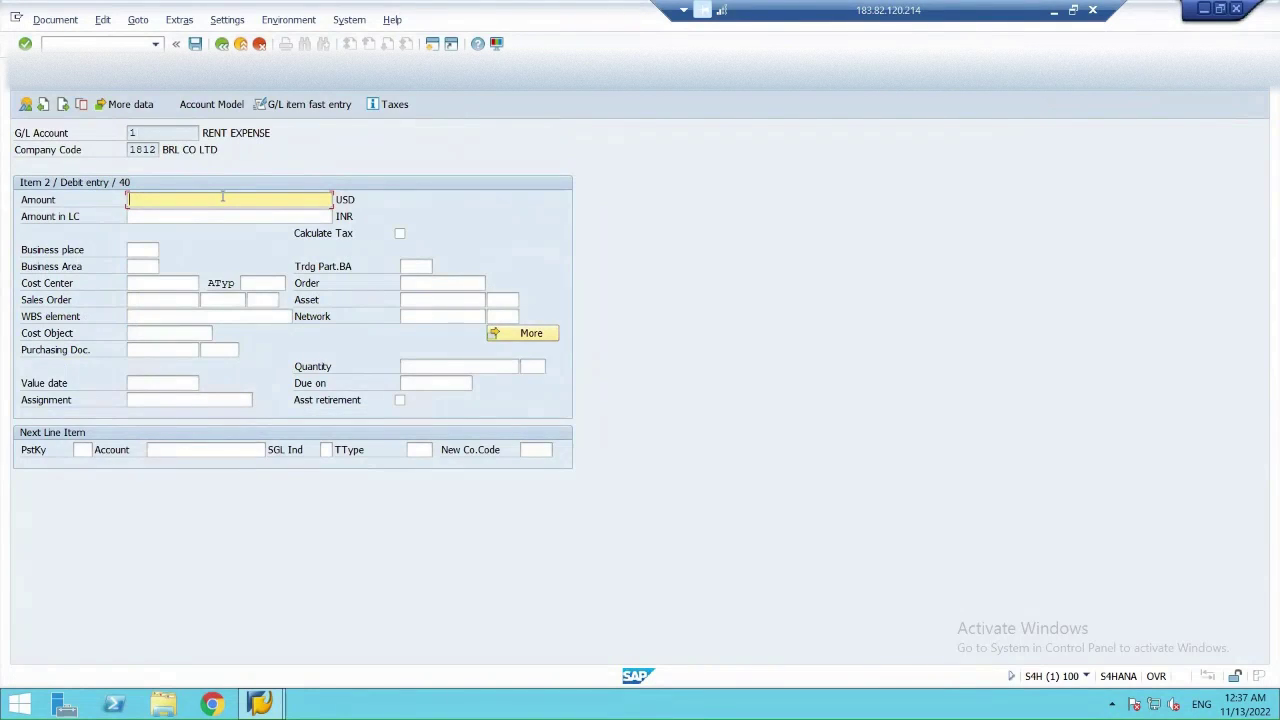
# Enter * as the rent item's amount and choose cost center 18_MARK_02 (RENT MARK), searching without the controlling area filter
pyautogui.write('*')
pyautogui.click(141, 286)
pyautogui.click(205, 285)
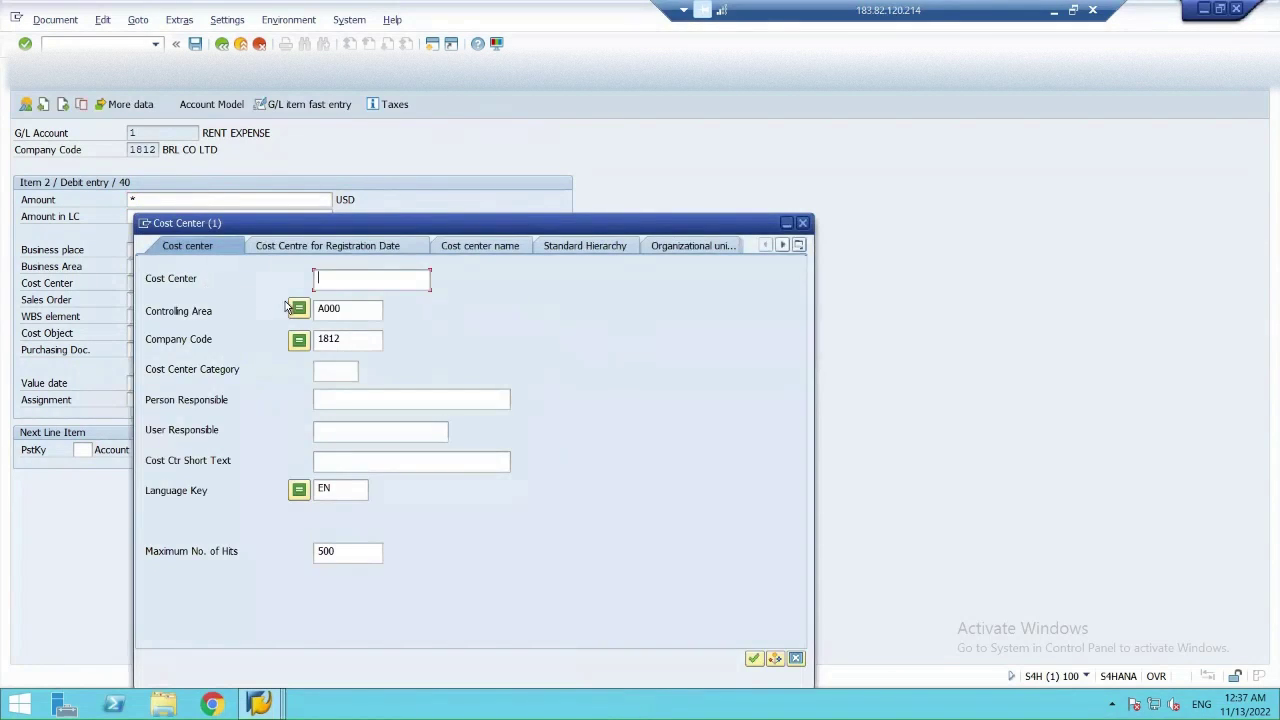
pyautogui.moveTo(347, 308); pyautogui.dragTo(282, 313)
pyautogui.press('Delete')
pyautogui.press('Return')
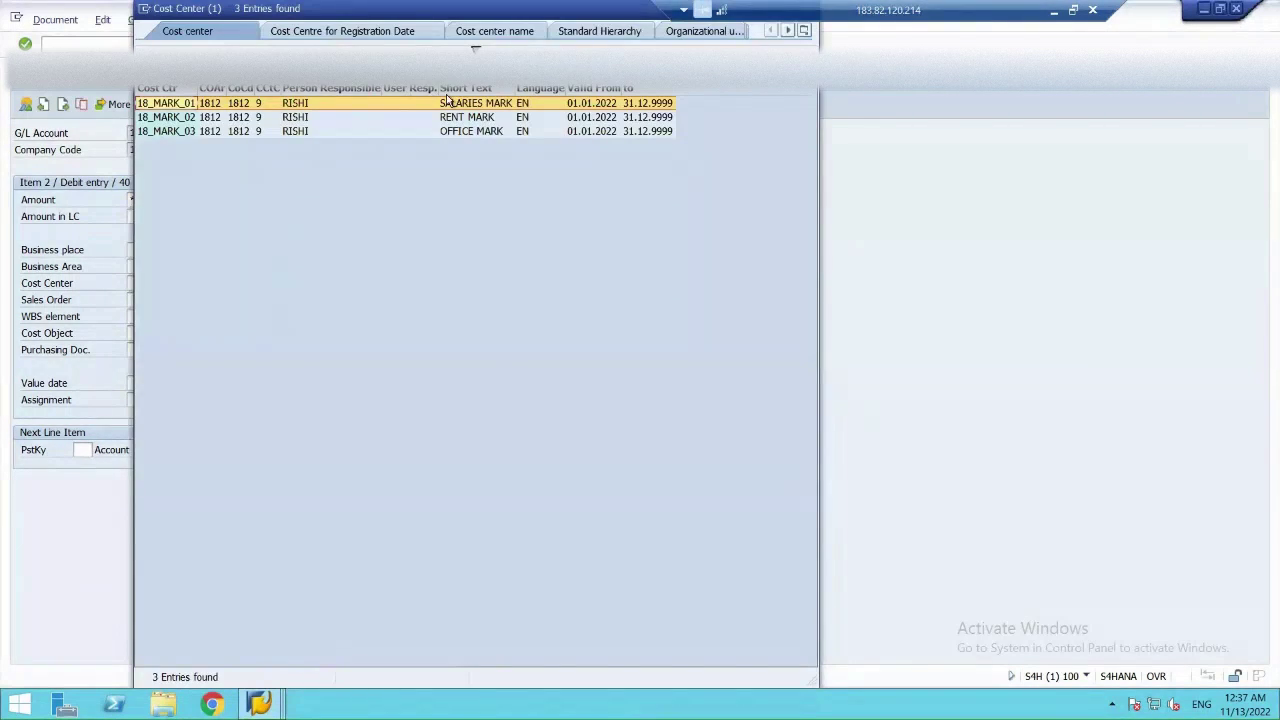
pyautogui.click(455, 120)
pyautogui.click(455, 120)
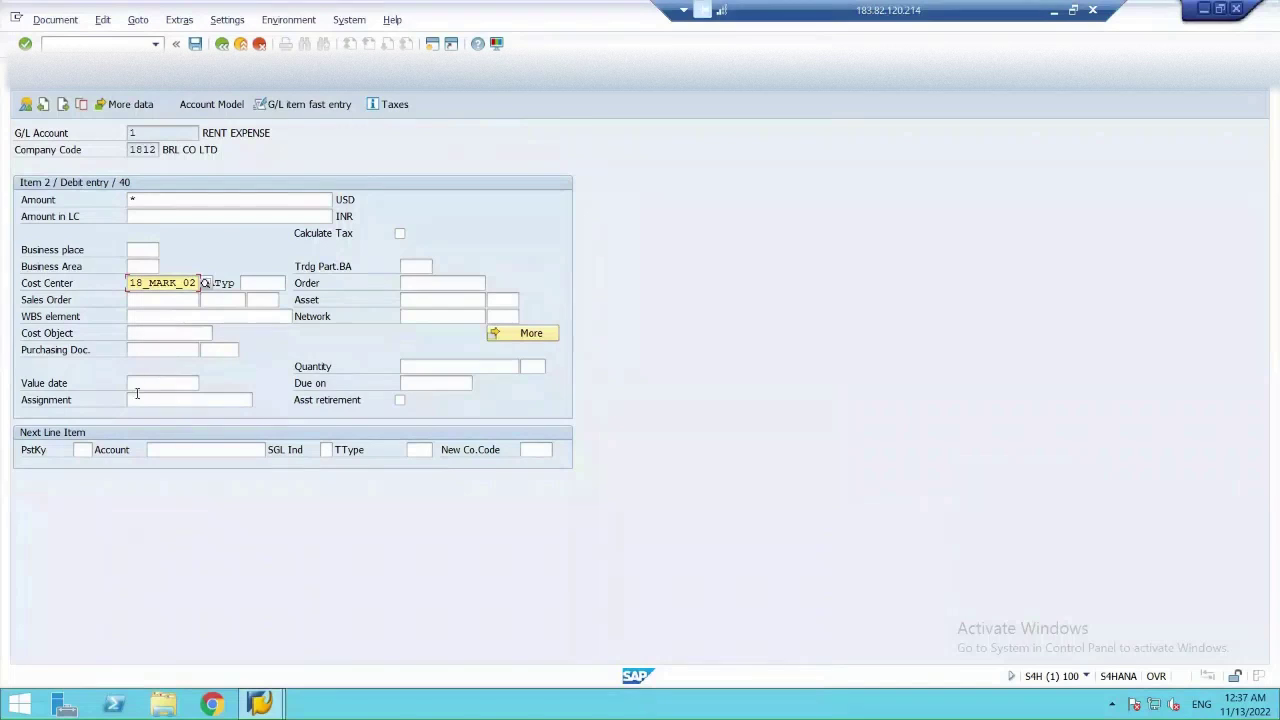
# Simulate the cross-company invoice, post it, and close the list of posted documents
pyautogui.click(50, 20)
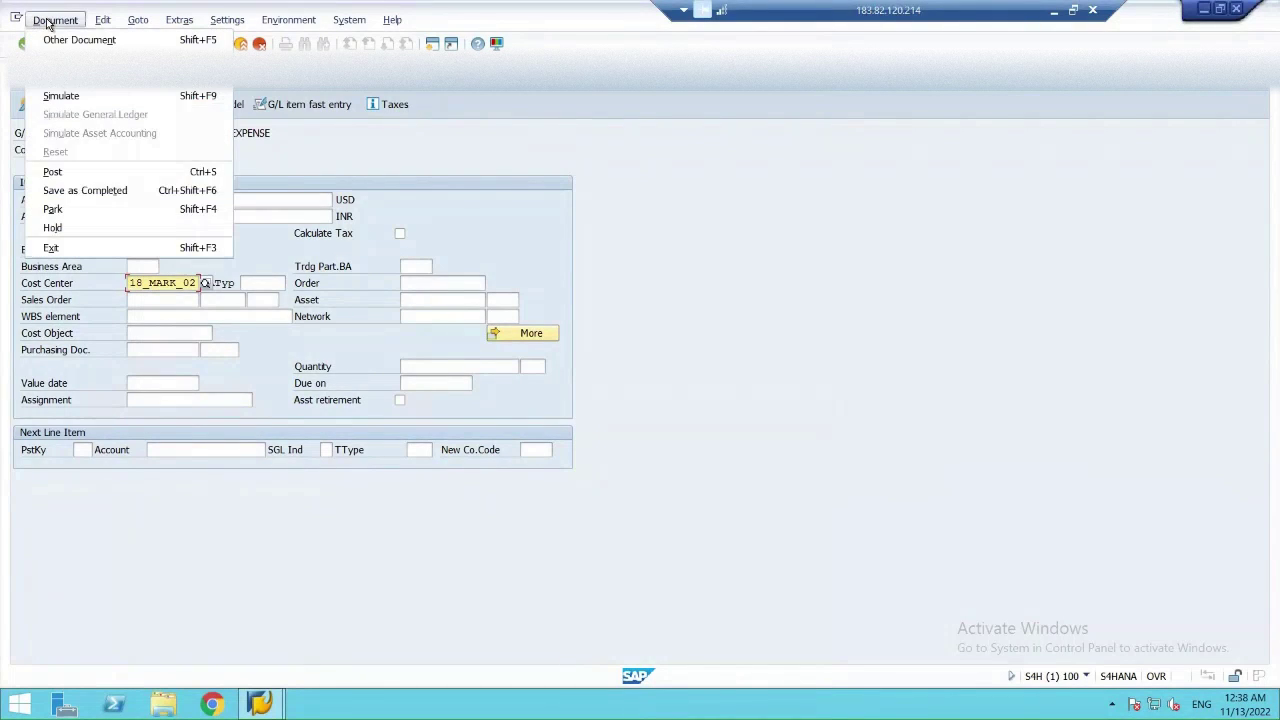
pyautogui.click(62, 96)
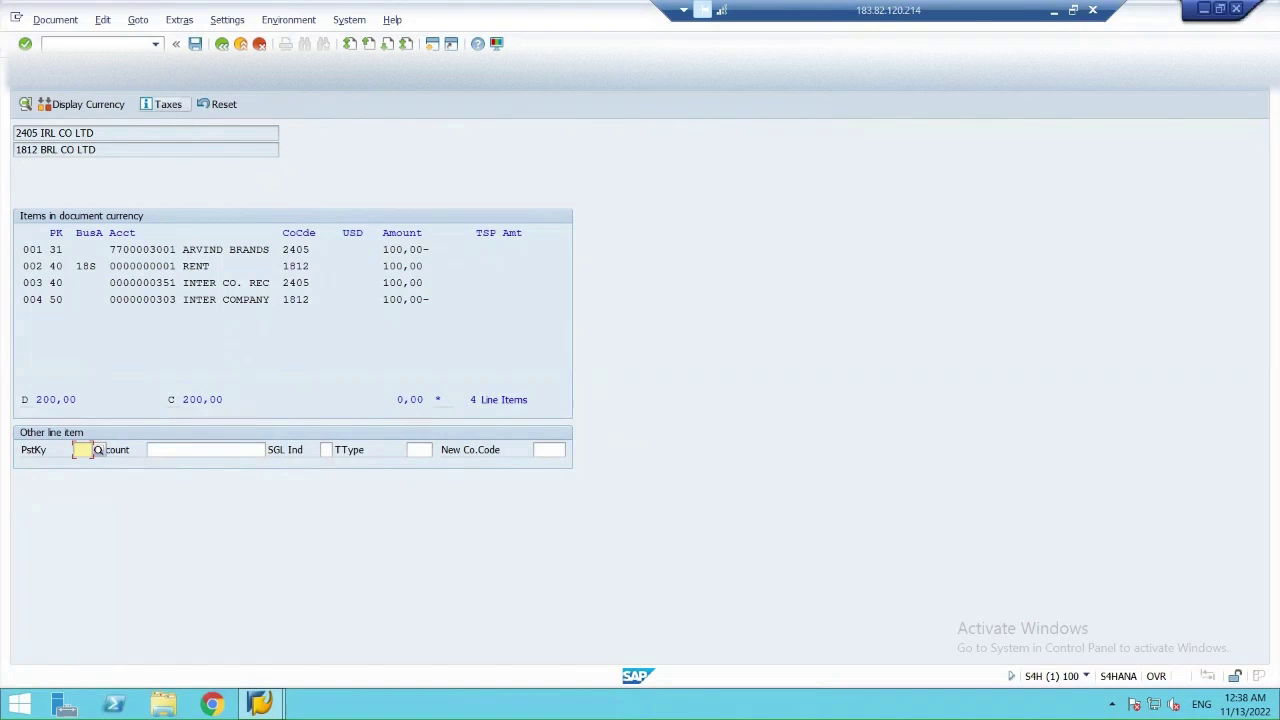
pyautogui.click(195, 44)
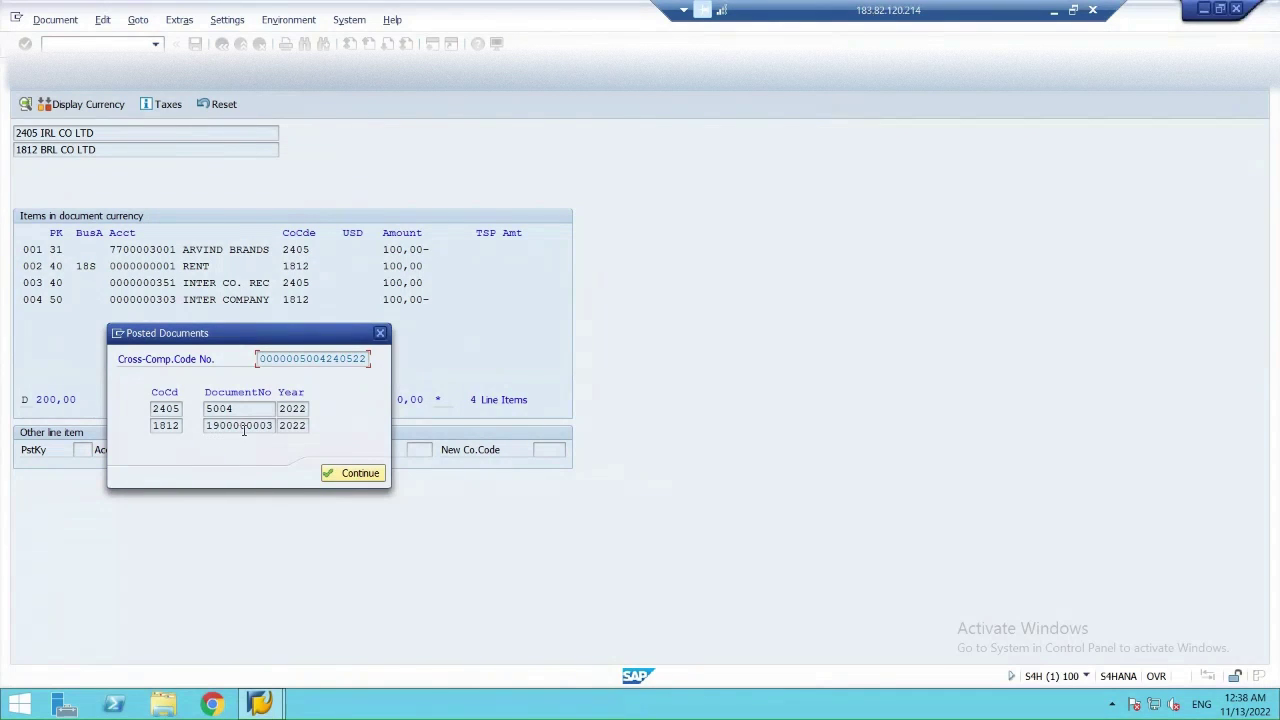
pyautogui.click(346, 476)
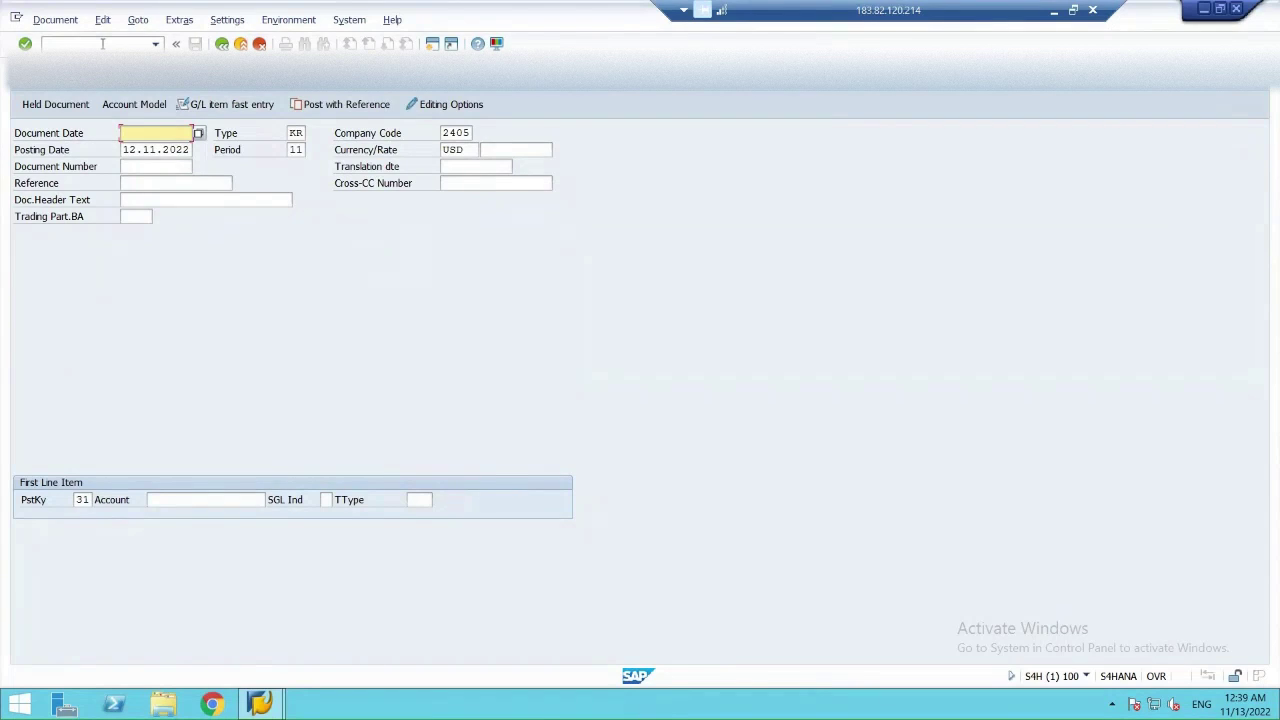
# Leave the invoice entry and open the G/L account line item display with transaction fbl3n
pyautogui.click(102, 44)
pyautogui.write('/n')
pyautogui.press('Return')
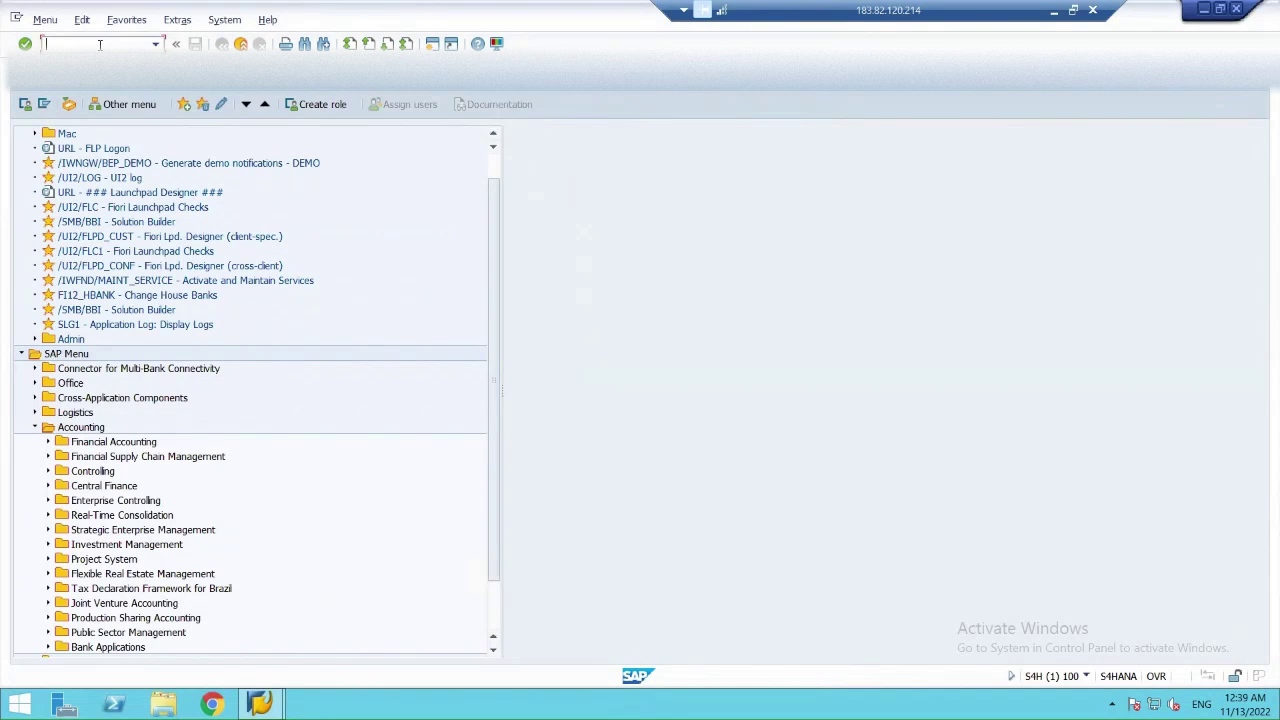
pyautogui.write('fbl3n')
pyautogui.press('Return')
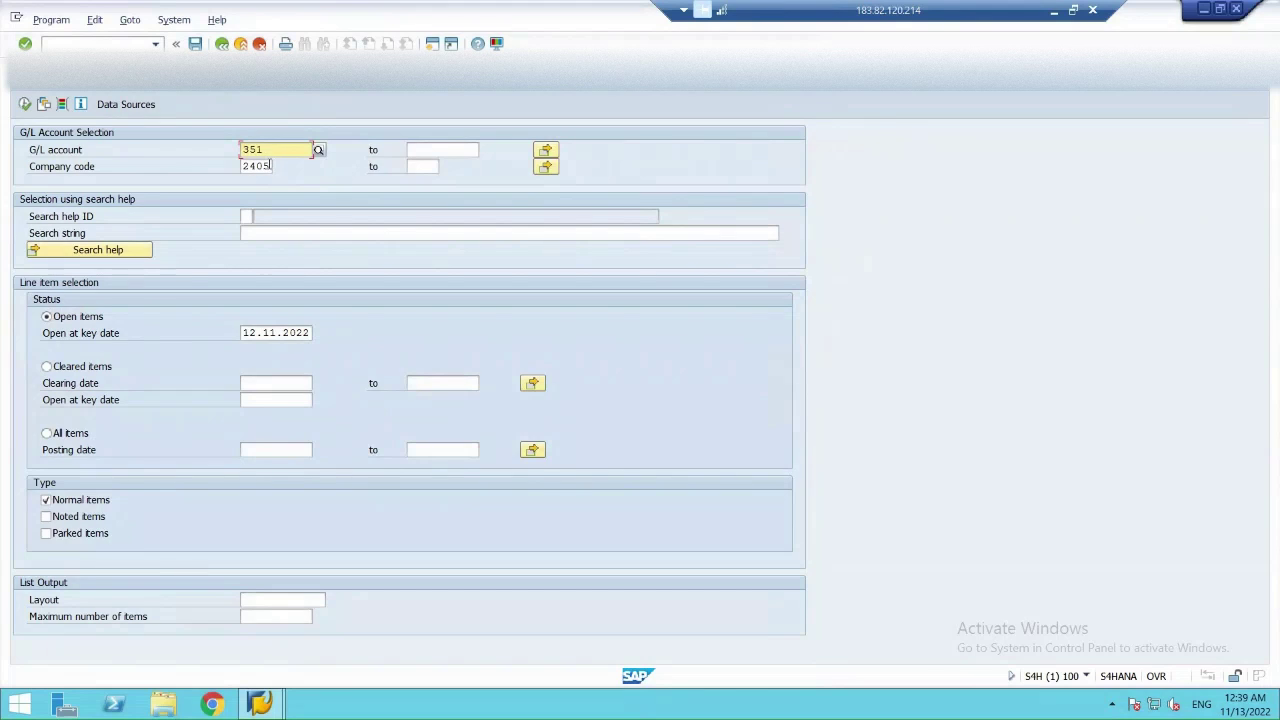
# Set the company code of the line item selection to 1812
pyautogui.click(270, 166)
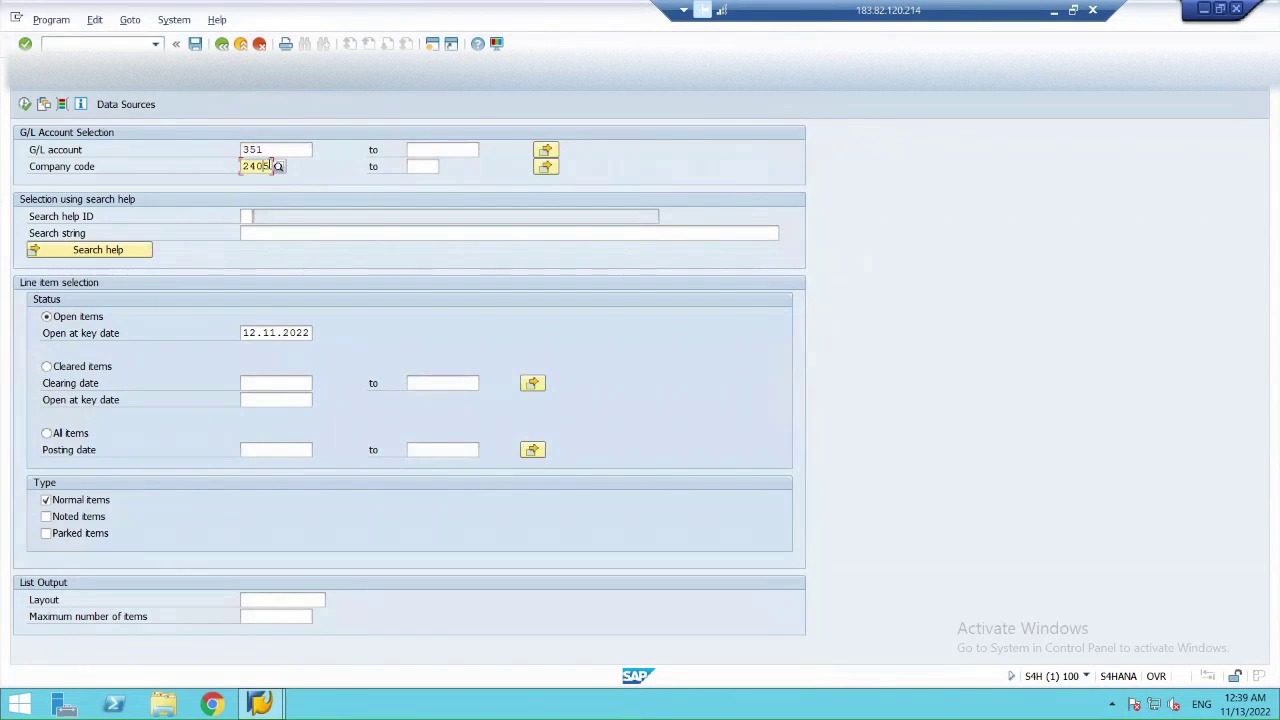
pyautogui.press('BackSpace')
pyautogui.press('BackSpace')
pyautogui.press('BackSpace')
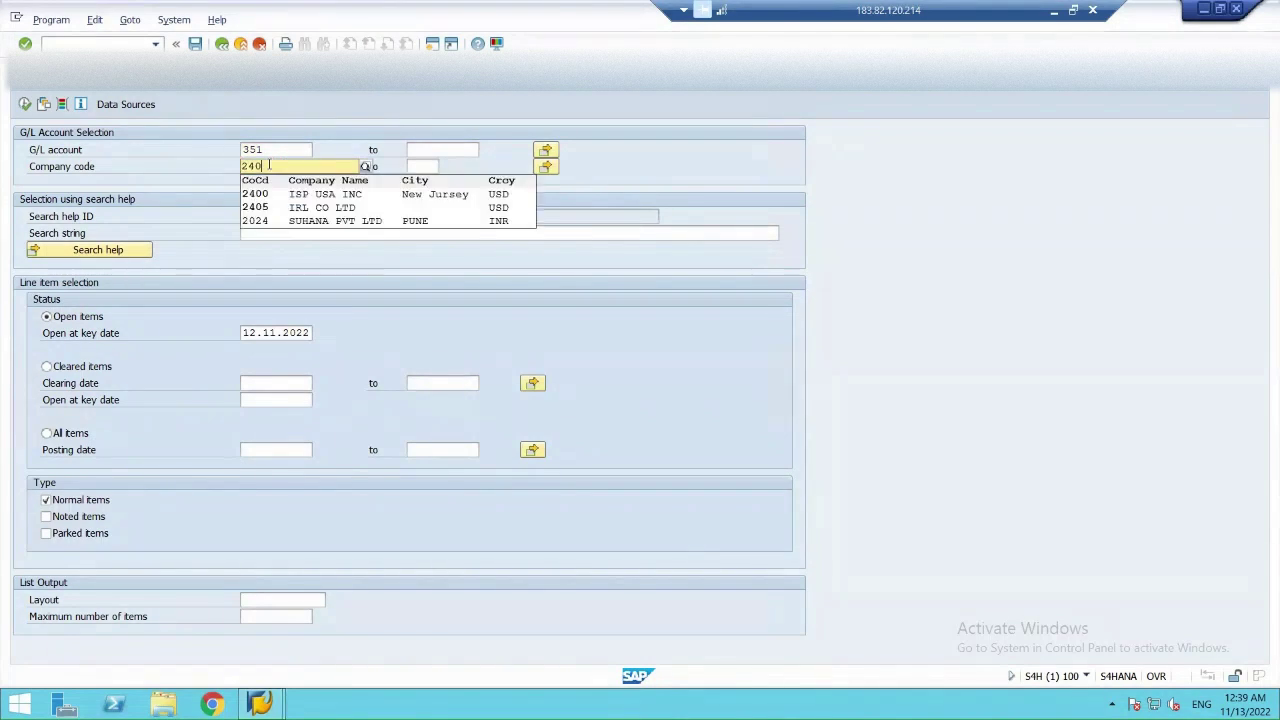
pyautogui.press('BackSpace')
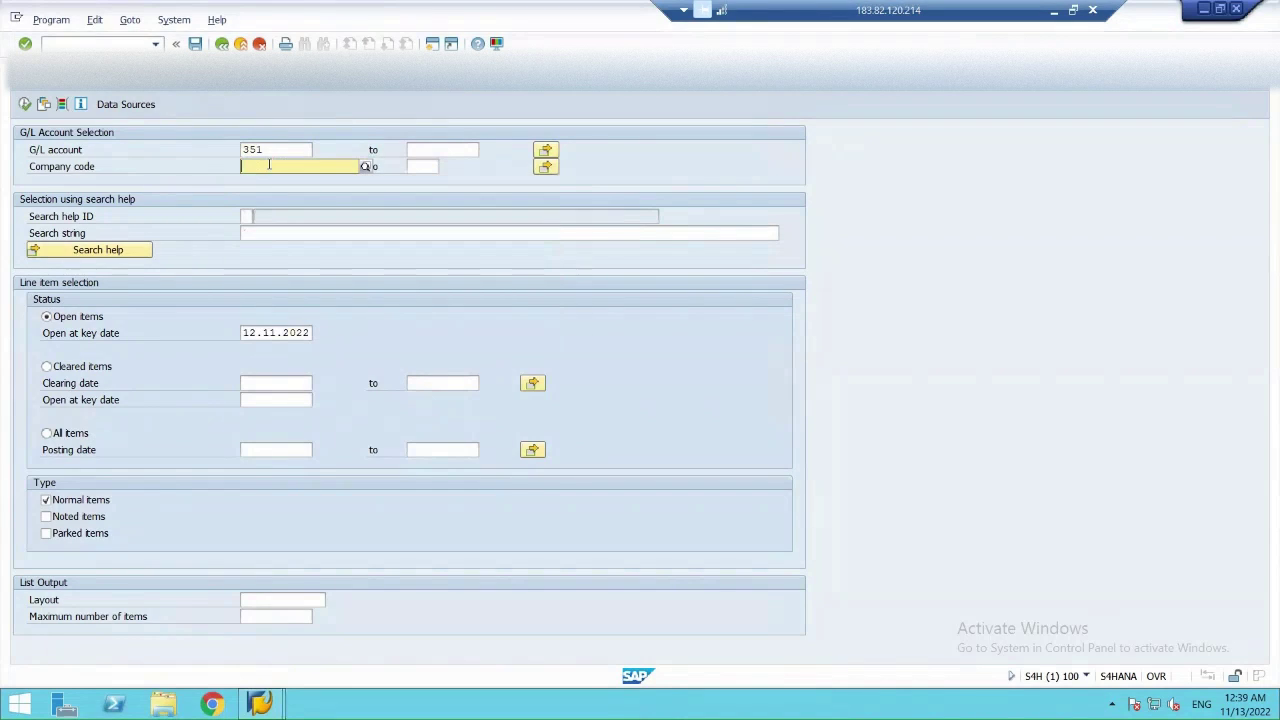
pyautogui.write('1812')
# Set the G/L account to 1, include all items, and display the line items
pyautogui.click(271, 149)
pyautogui.press('BackSpace')
pyautogui.press('BackSpace')
pyautogui.press('BackSpace')
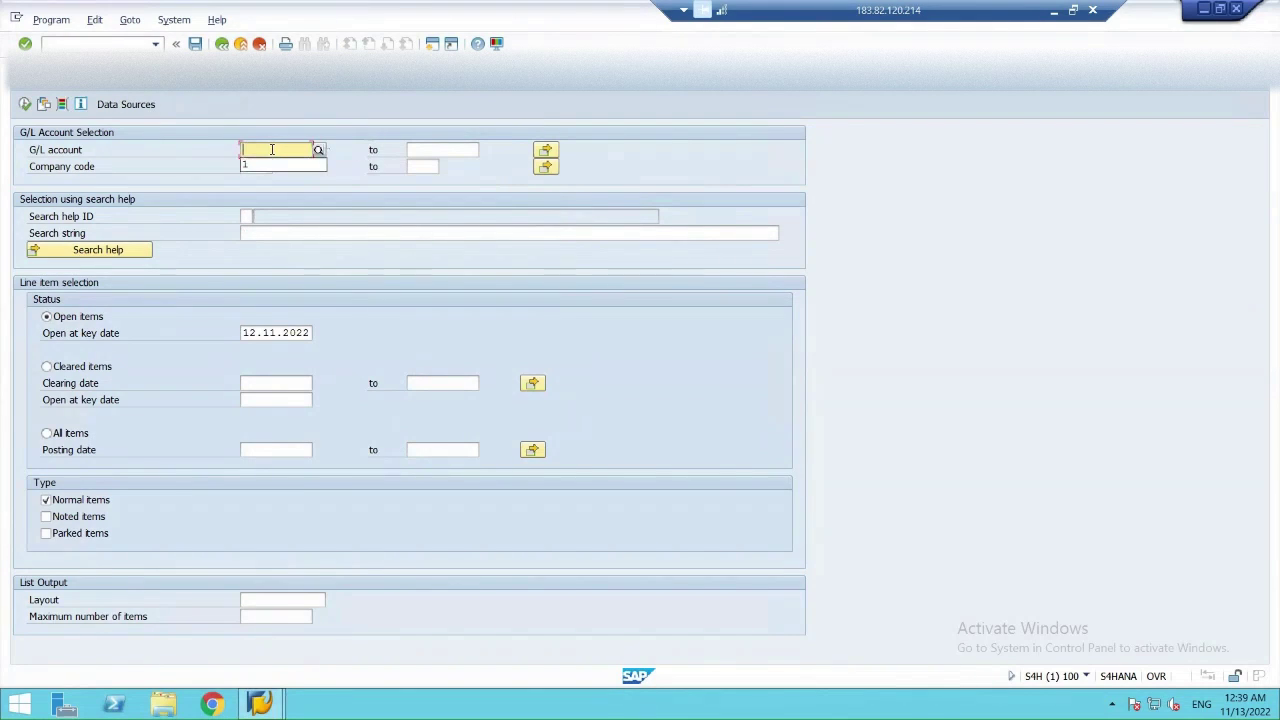
pyautogui.write('1')
pyautogui.click(181, 231)
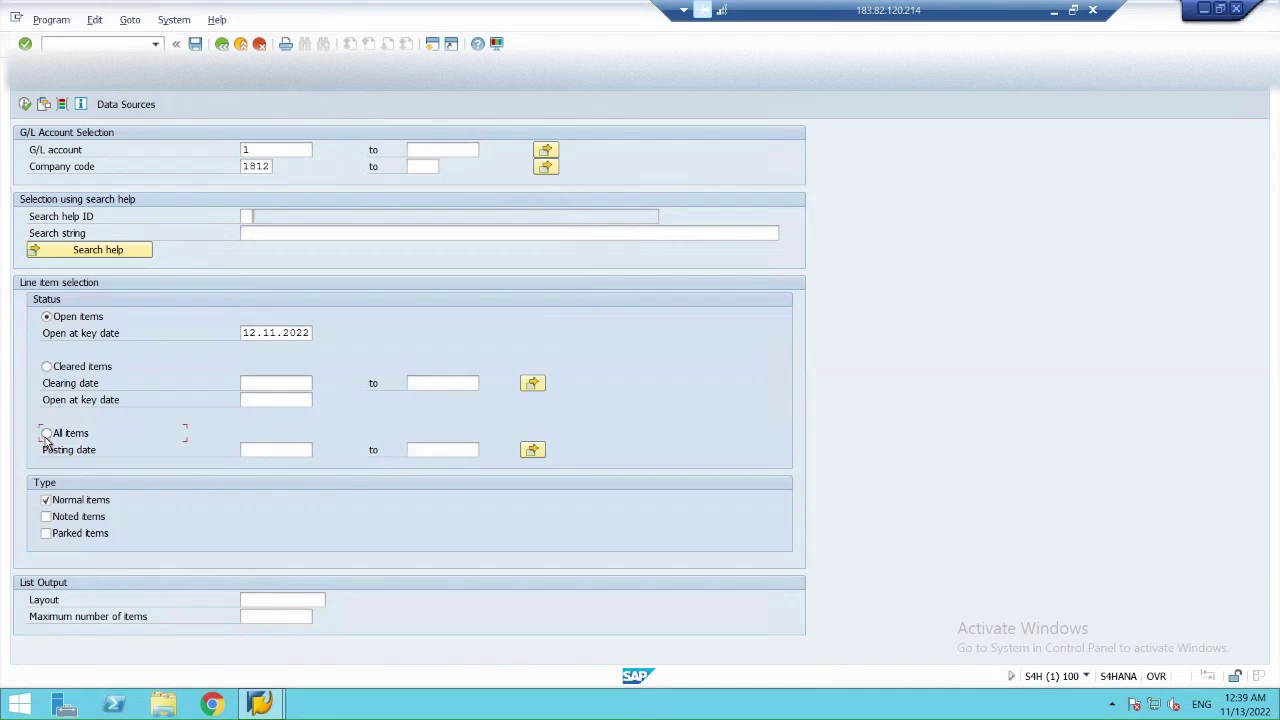
pyautogui.click(26, 105)
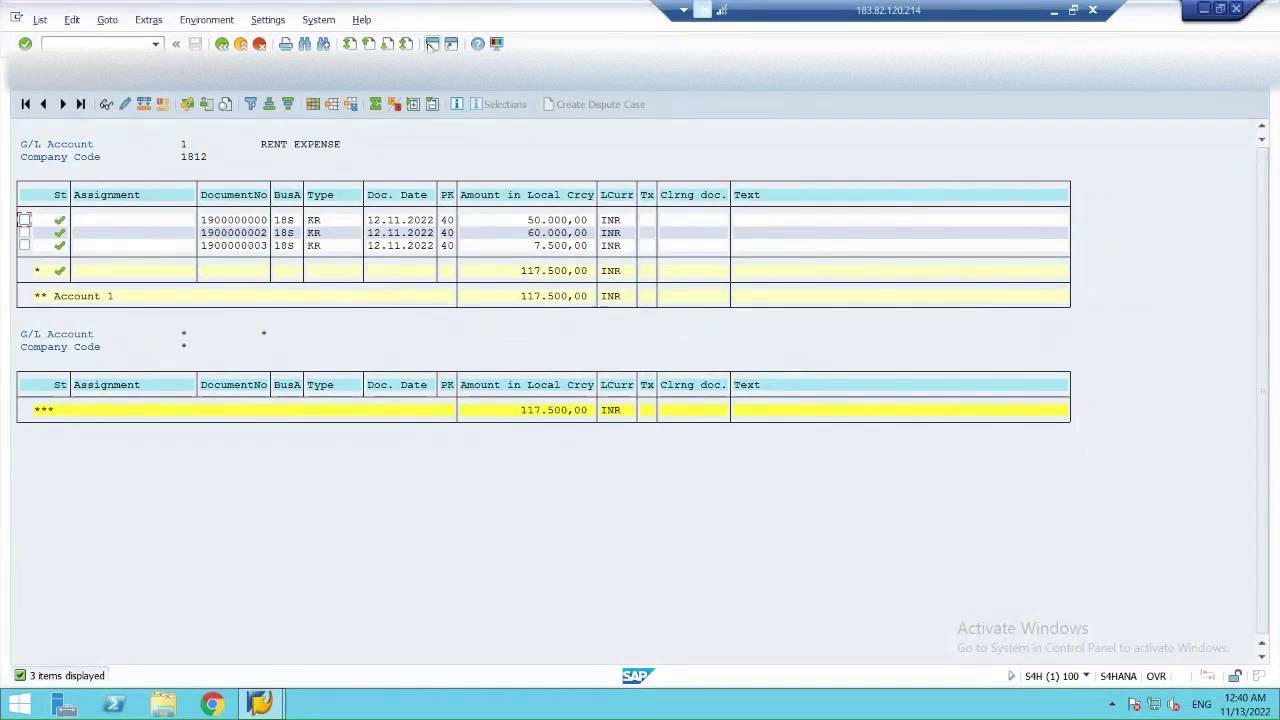
# Open the vendor line item display in a new session with transaction fbl1n and set its company code to 2405
pyautogui.click(431, 44)
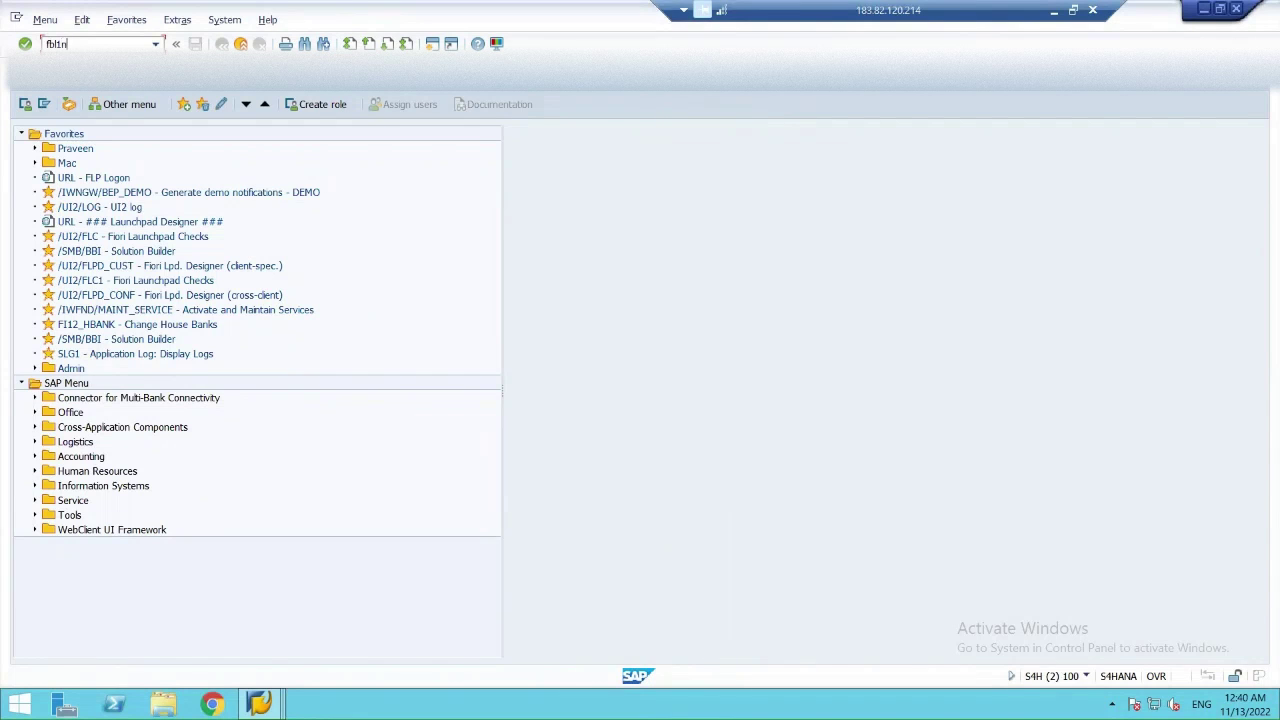
pyautogui.press('Return')
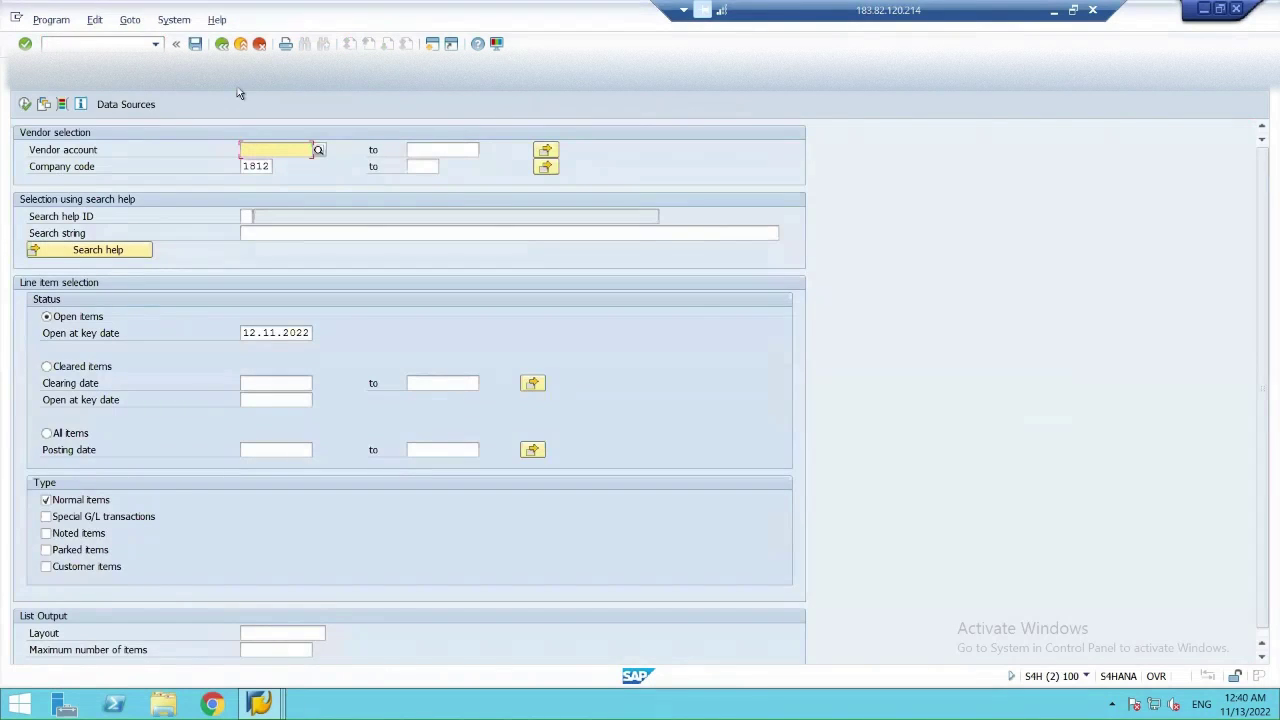
pyautogui.click(270, 166)
pyautogui.press('BackSpace')
pyautogui.press('BackSpace')
pyautogui.write('2405')
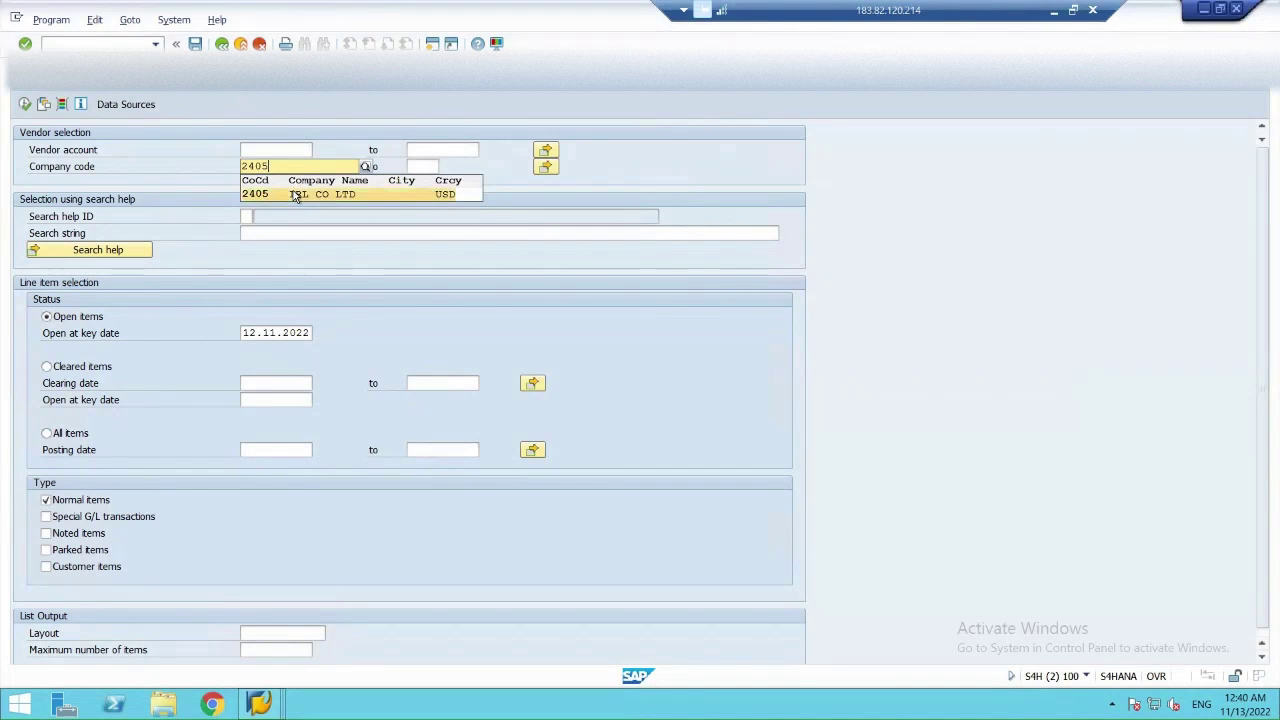
pyautogui.click(296, 195)
# Pick the Aditya Birla Fashion vendor from the company code 1812 search and try to display all its items
pyautogui.click(284, 150)
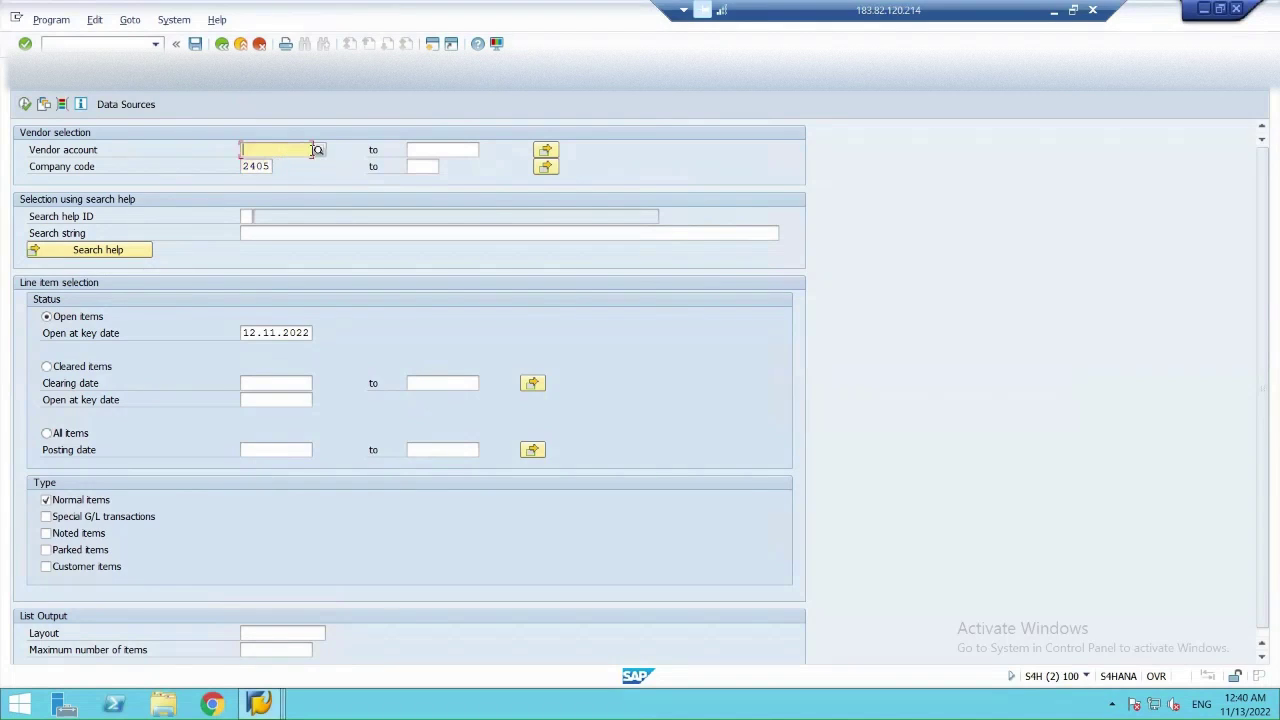
pyautogui.click(318, 151)
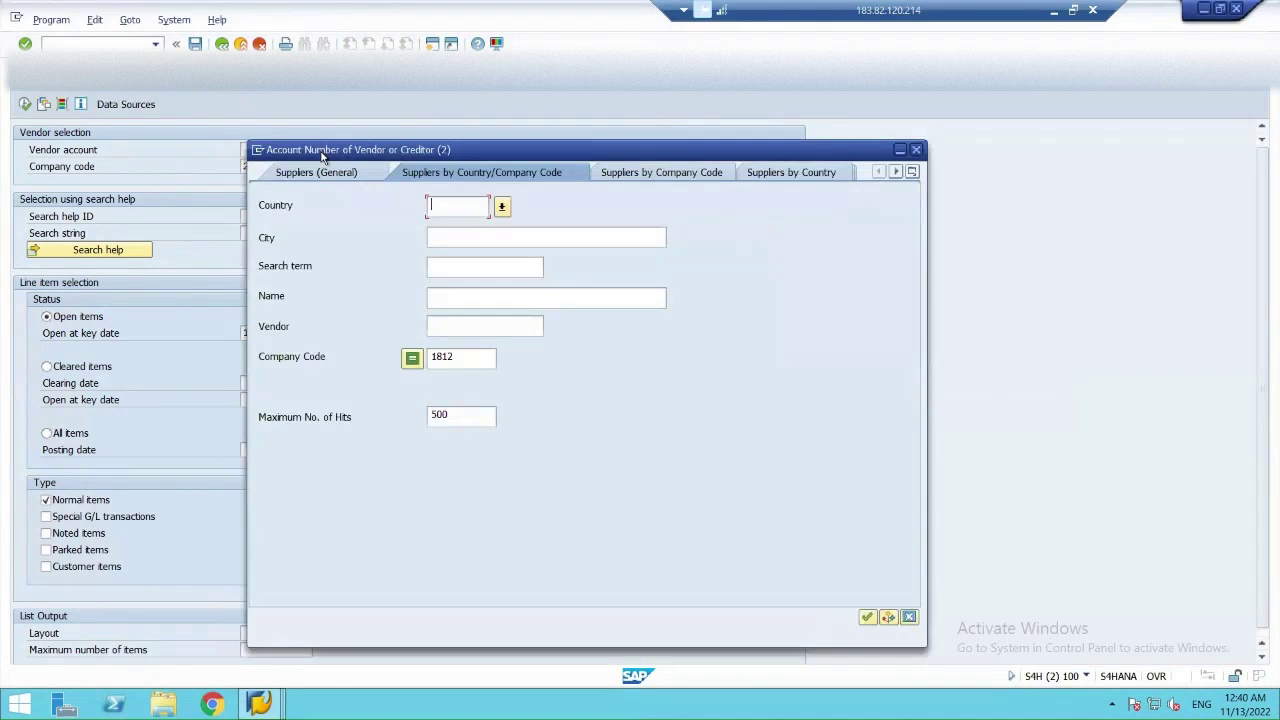
pyautogui.press('Return')
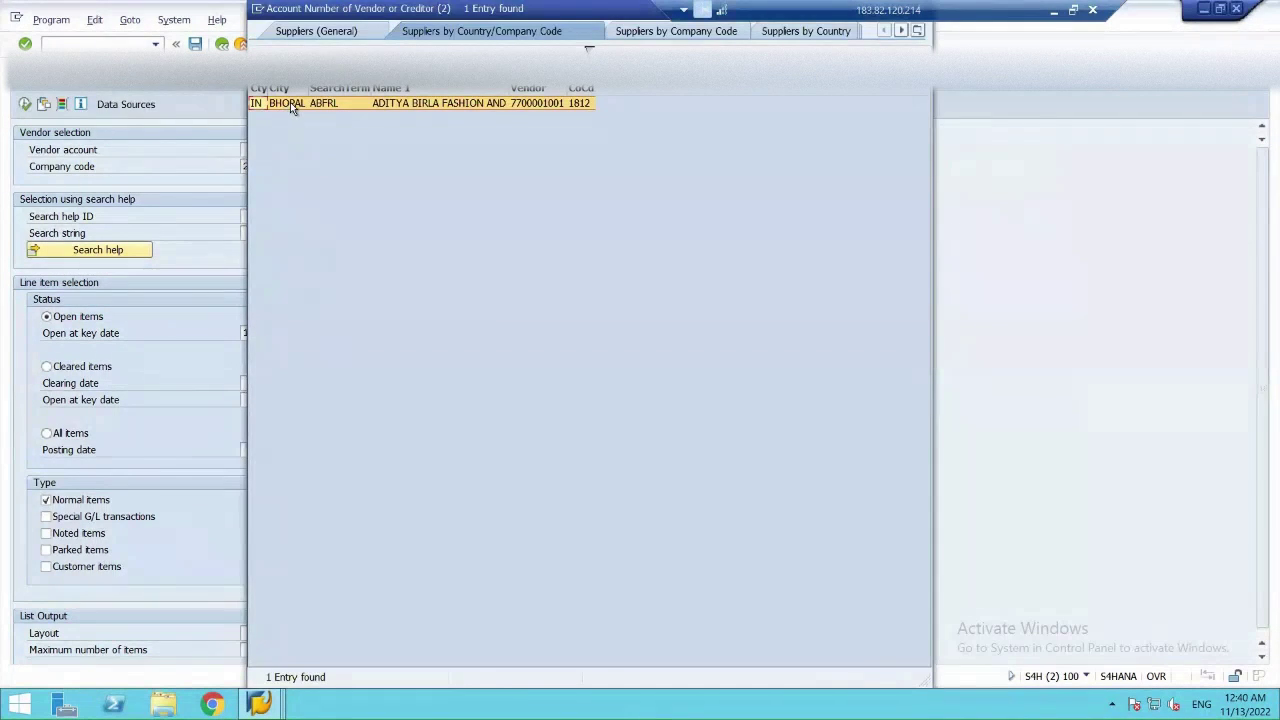
pyautogui.doubleClick(290, 103)
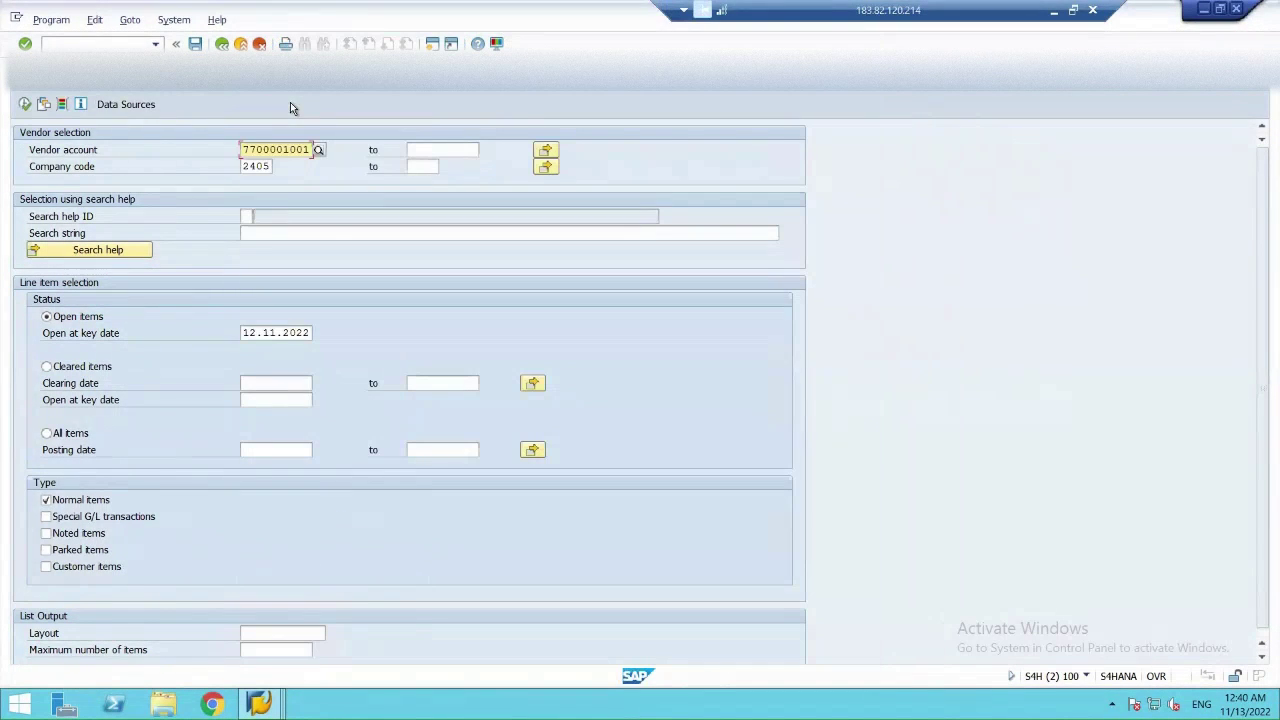
pyautogui.click(46, 434)
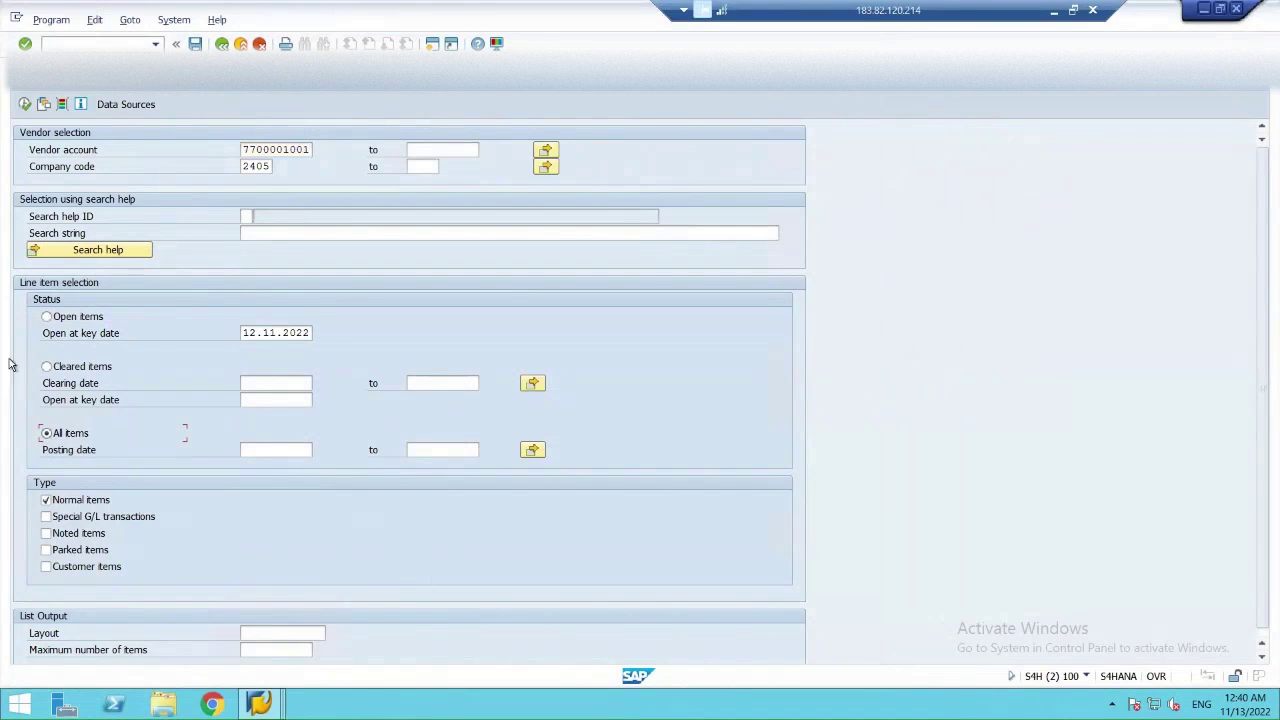
pyautogui.click(25, 106)
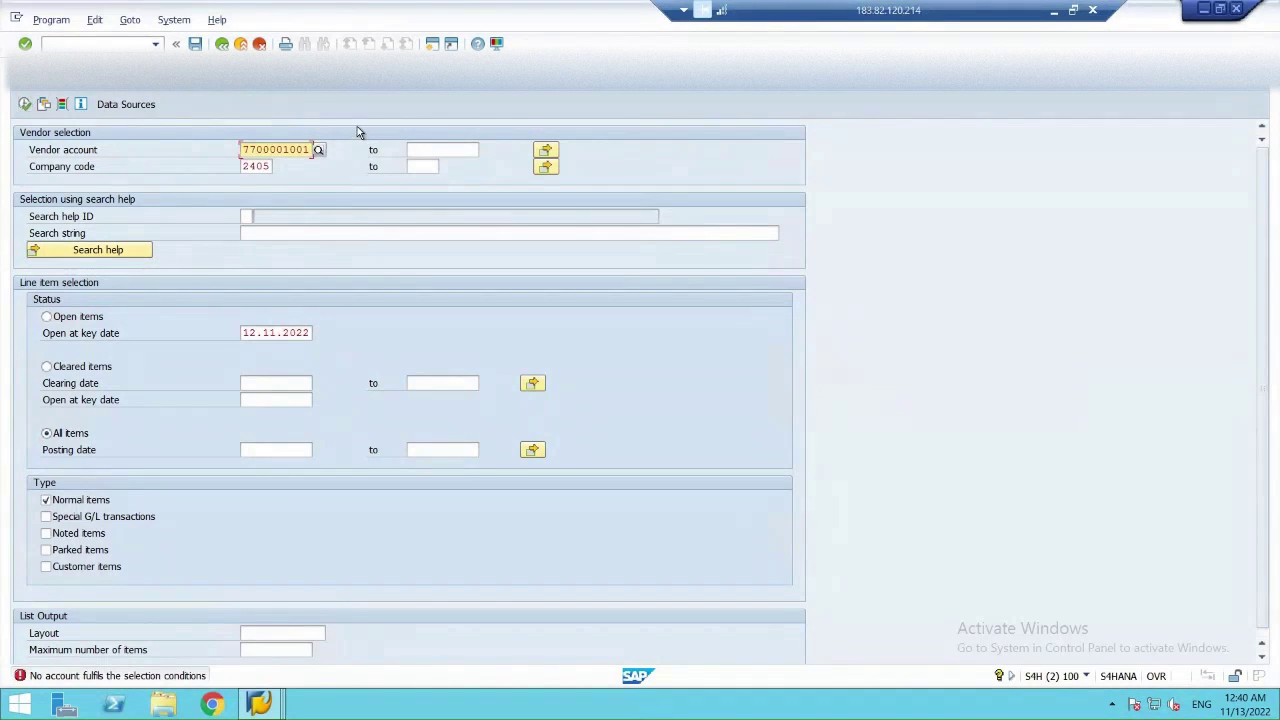
# Replace the vendor with Arvind Brands by searching suppliers in company code 2405, and display its line items
pyautogui.click(318, 150)
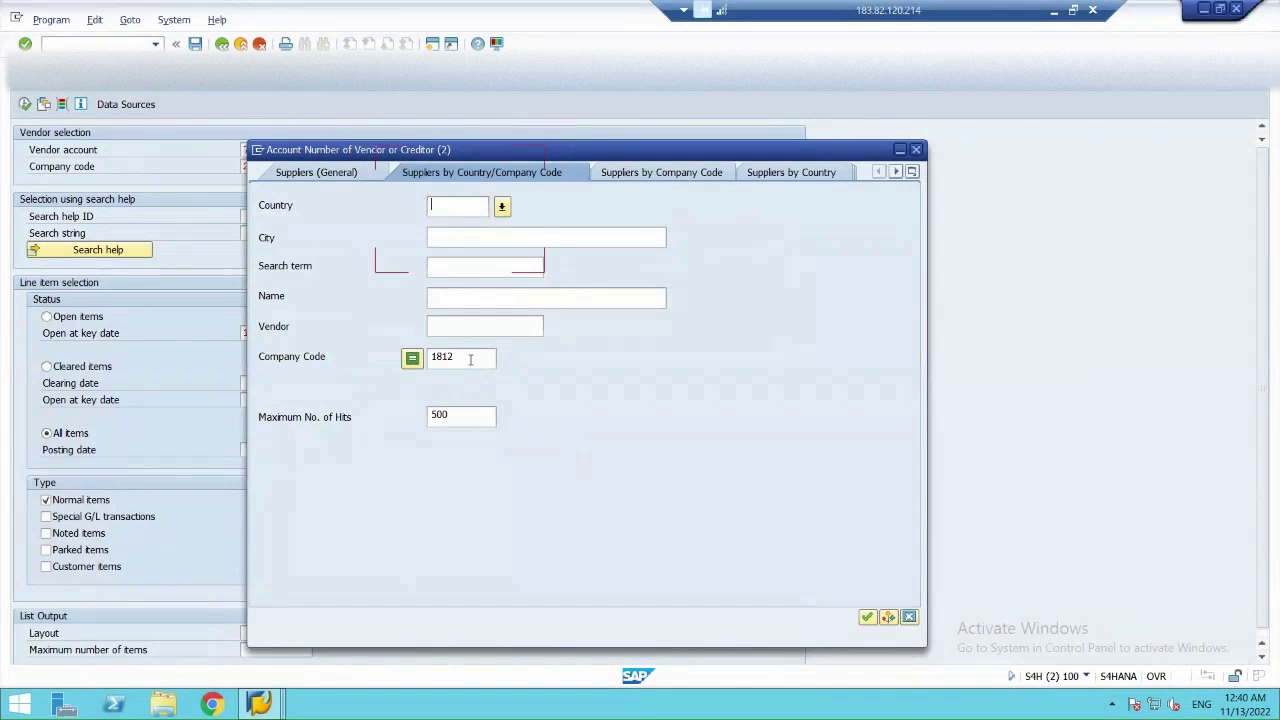
pyautogui.moveTo(458, 357); pyautogui.dragTo(411, 360)
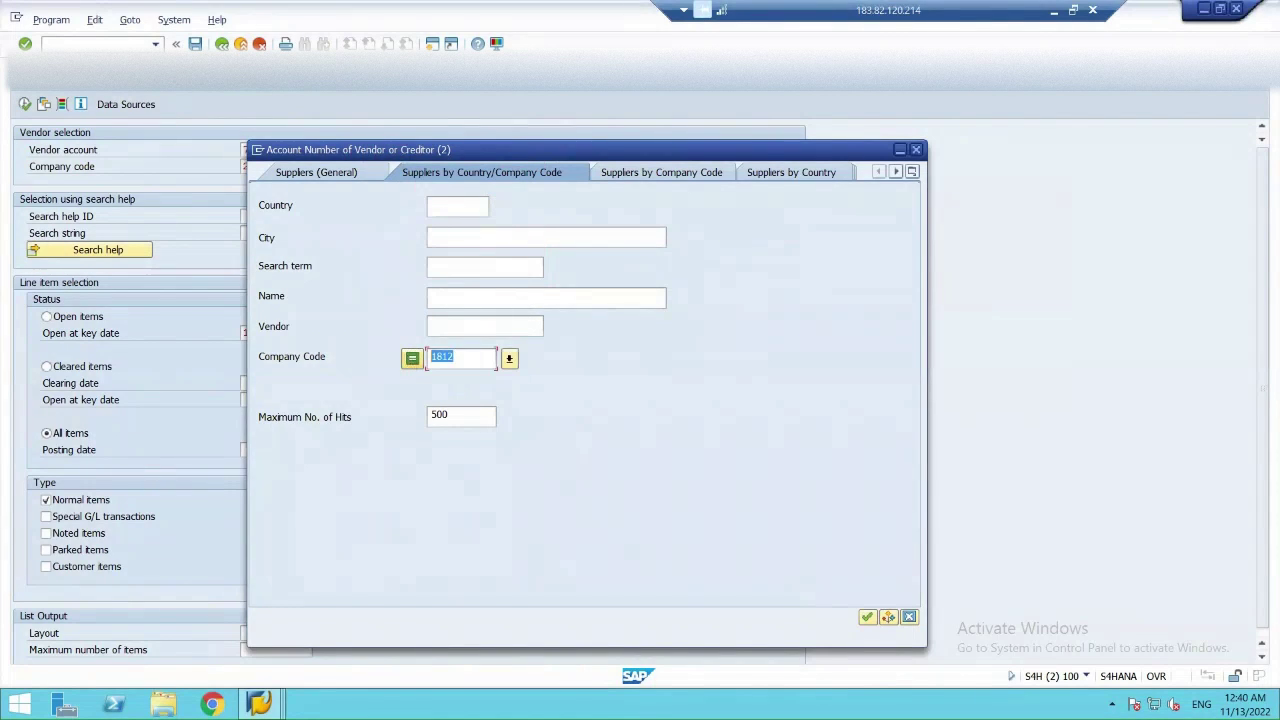
pyautogui.write('2405')
pyautogui.press('Return')
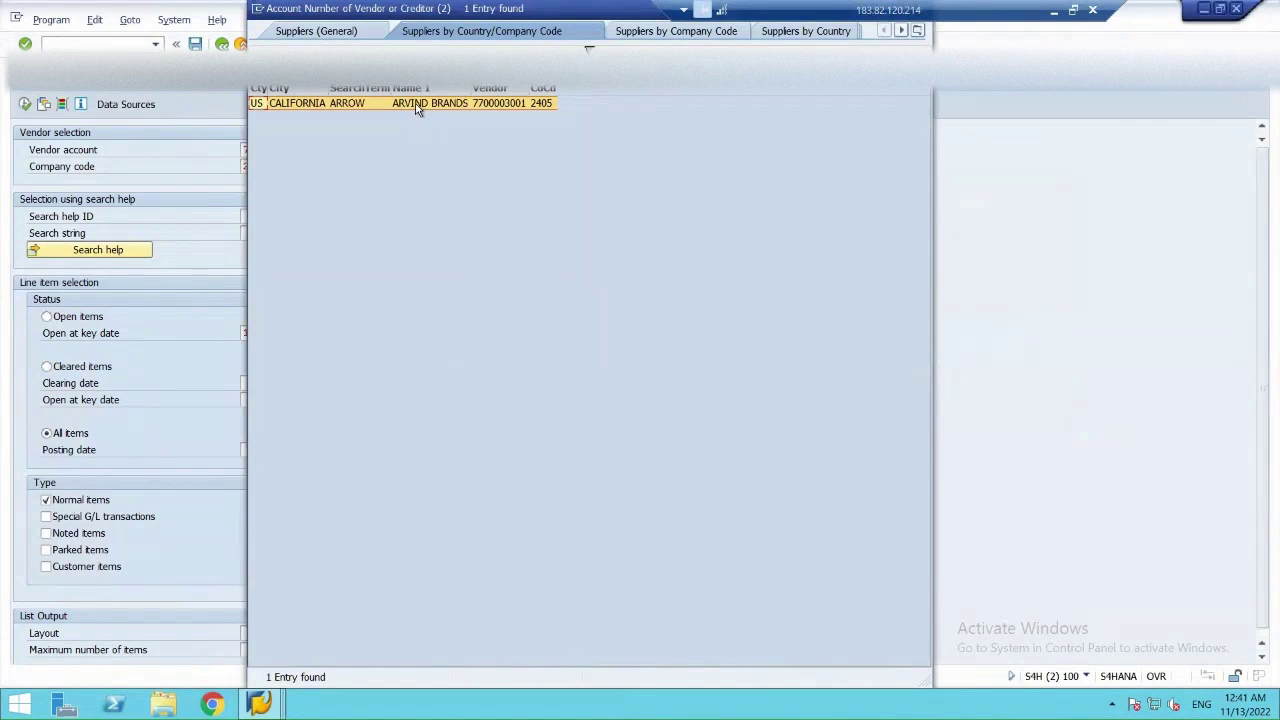
pyautogui.doubleClick(418, 104)
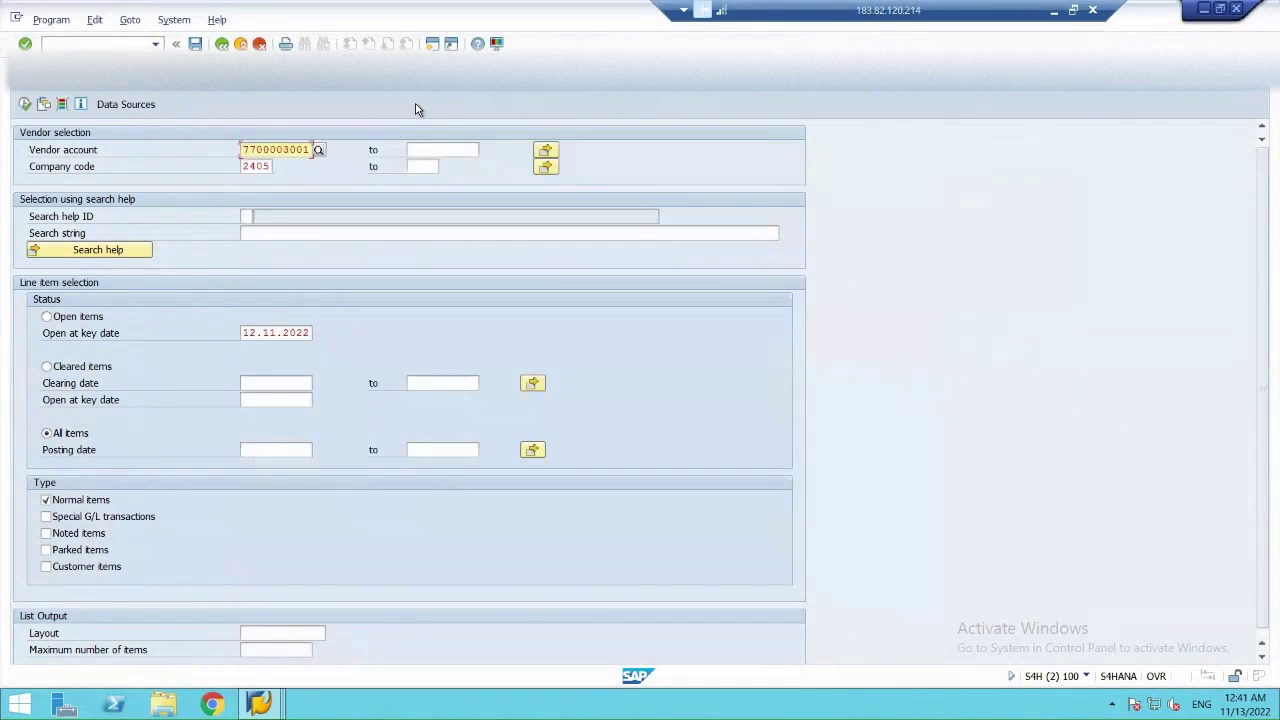
pyautogui.click(25, 104)
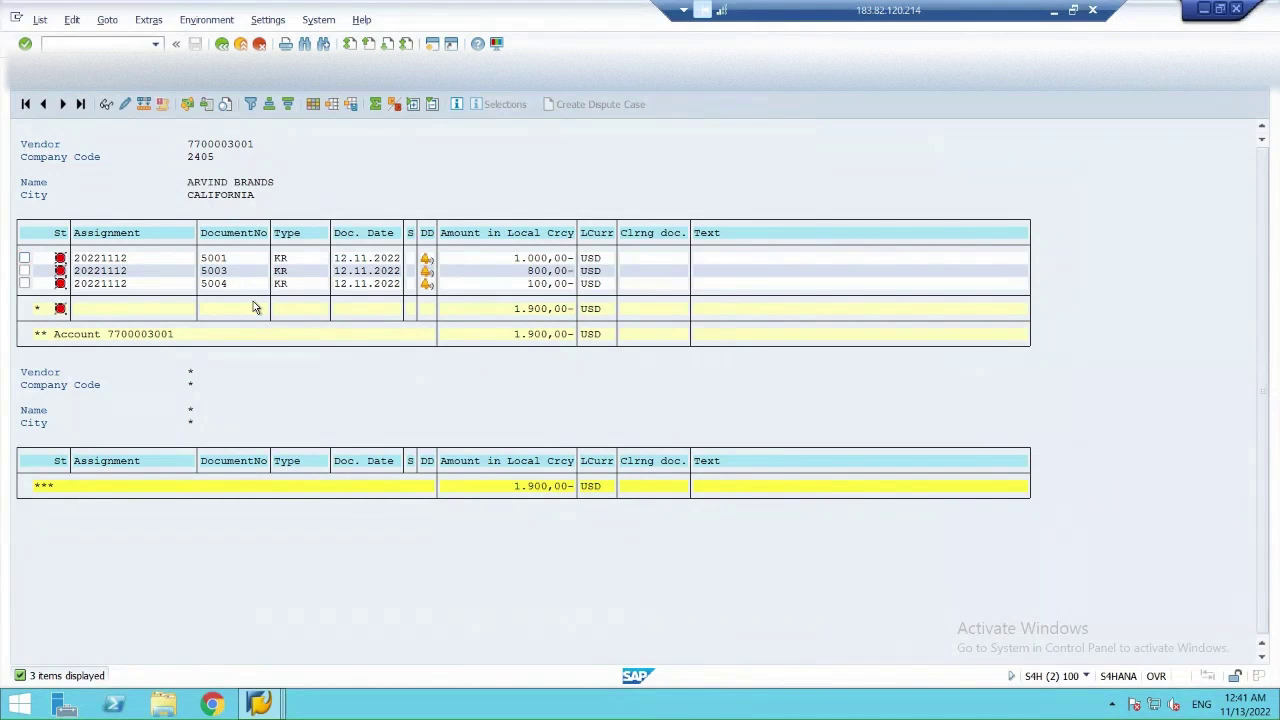
# Switch back to the G/L account line item session and open the exchange rate table with transaction ob08
pyautogui.hotkey('alt', 'Tab')
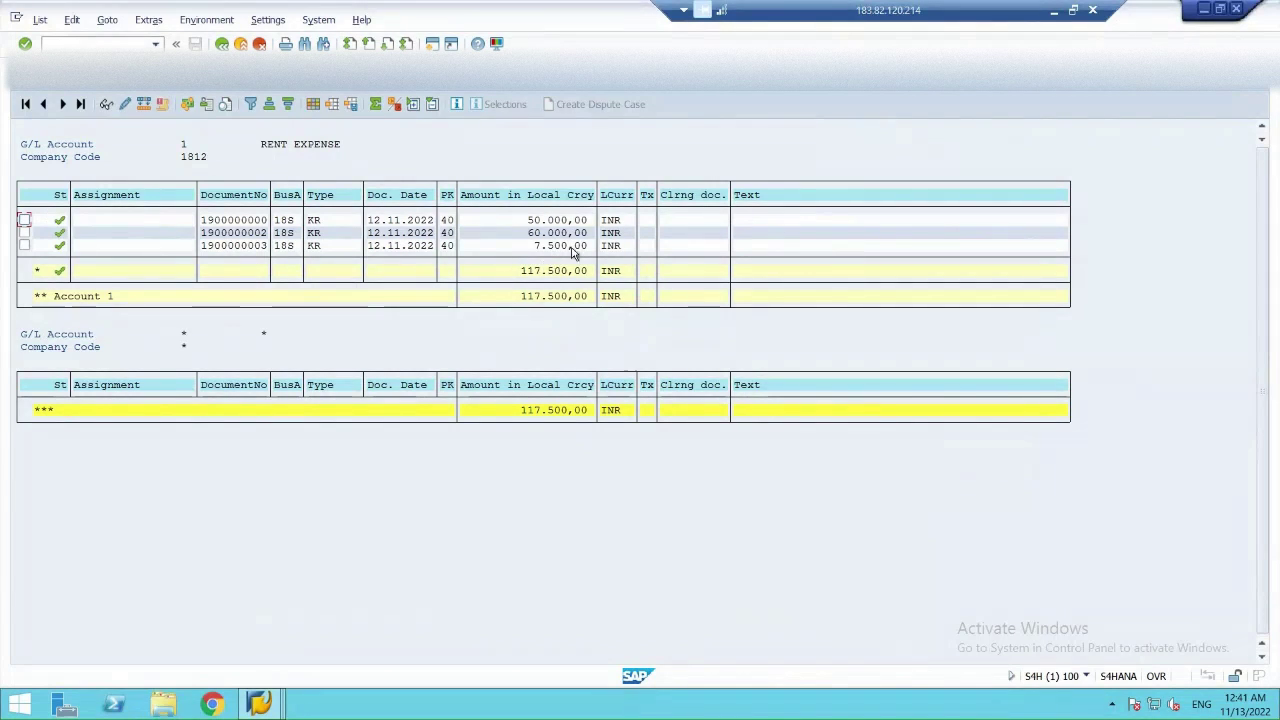
pyautogui.click(63, 43)
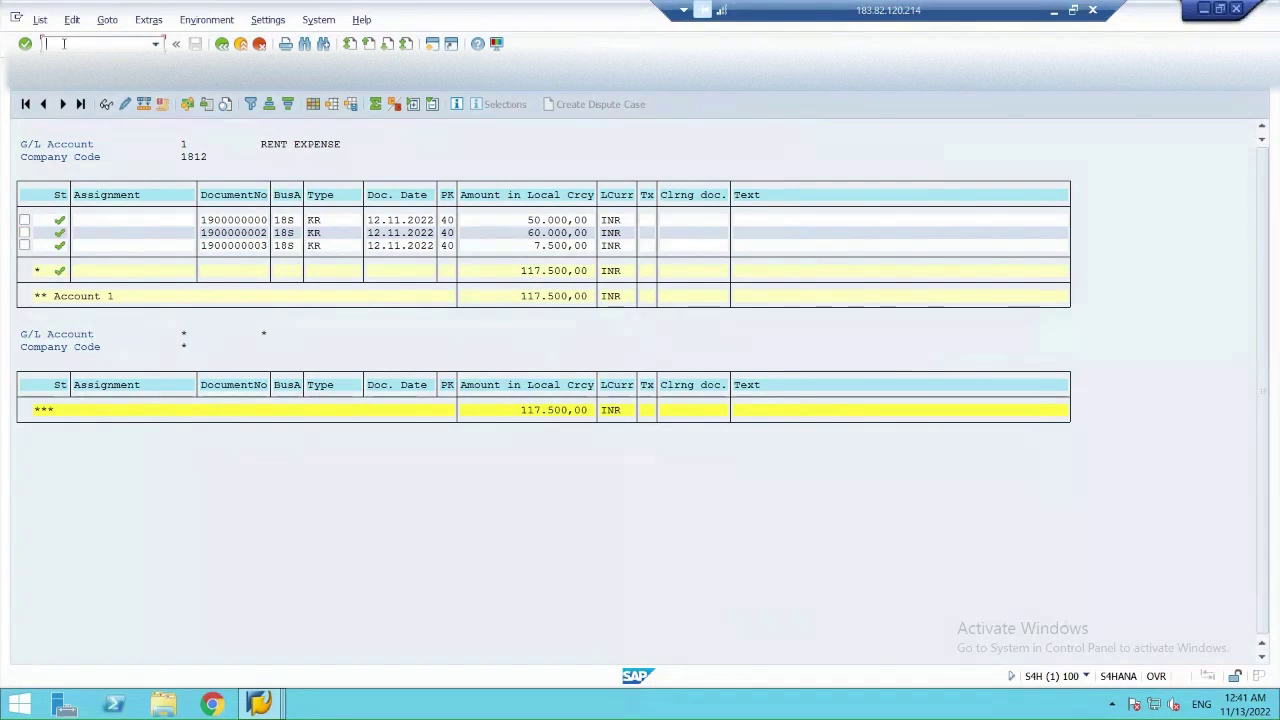
pyautogui.write('/n')
pyautogui.write('ob08')
pyautogui.press('Return')
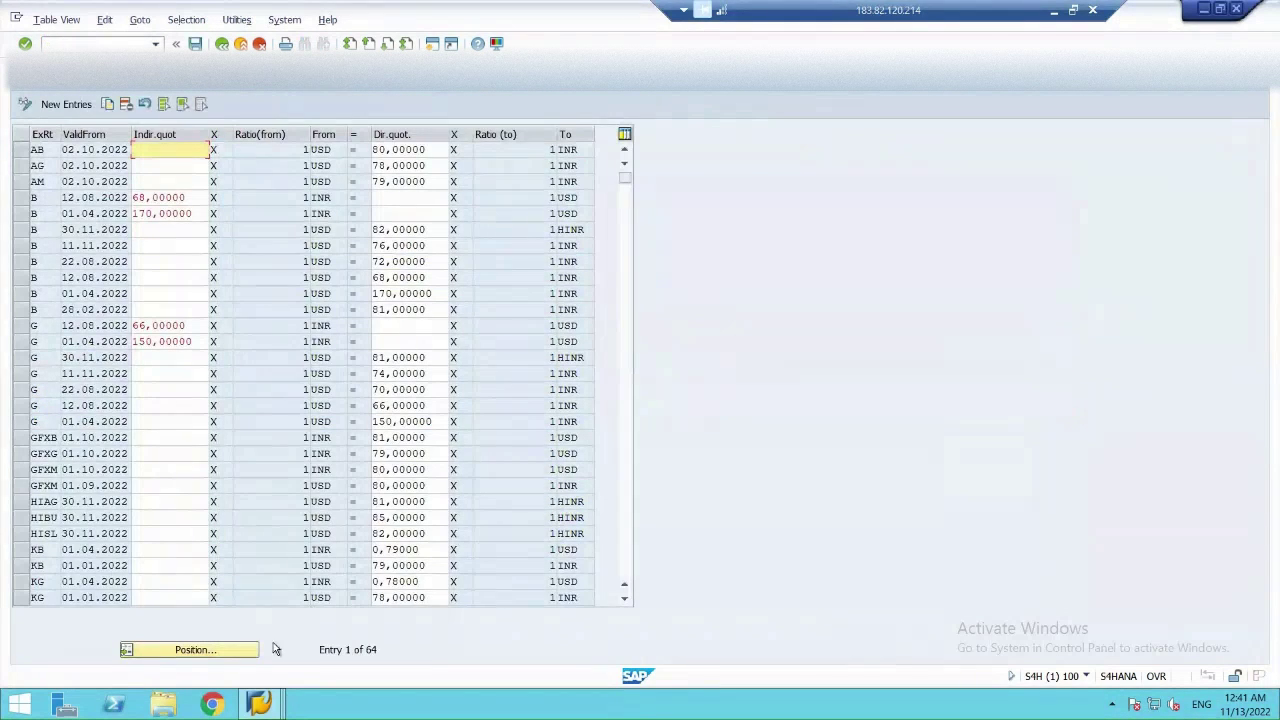
# Position the exchange rate table at rate type M from USD to INR, check the rates, and leave the table
pyautogui.click(243, 650)
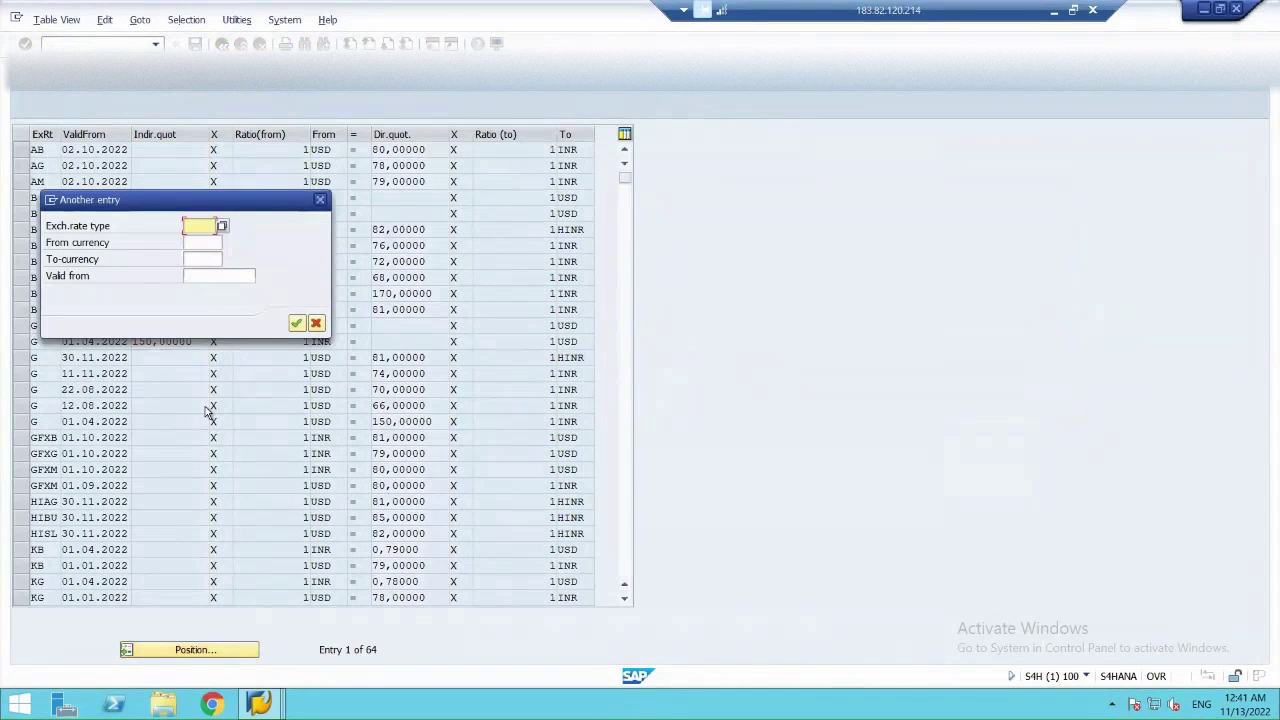
pyautogui.write('m')
pyautogui.click(188, 242)
pyautogui.write('usd')
pyautogui.press('Tab')
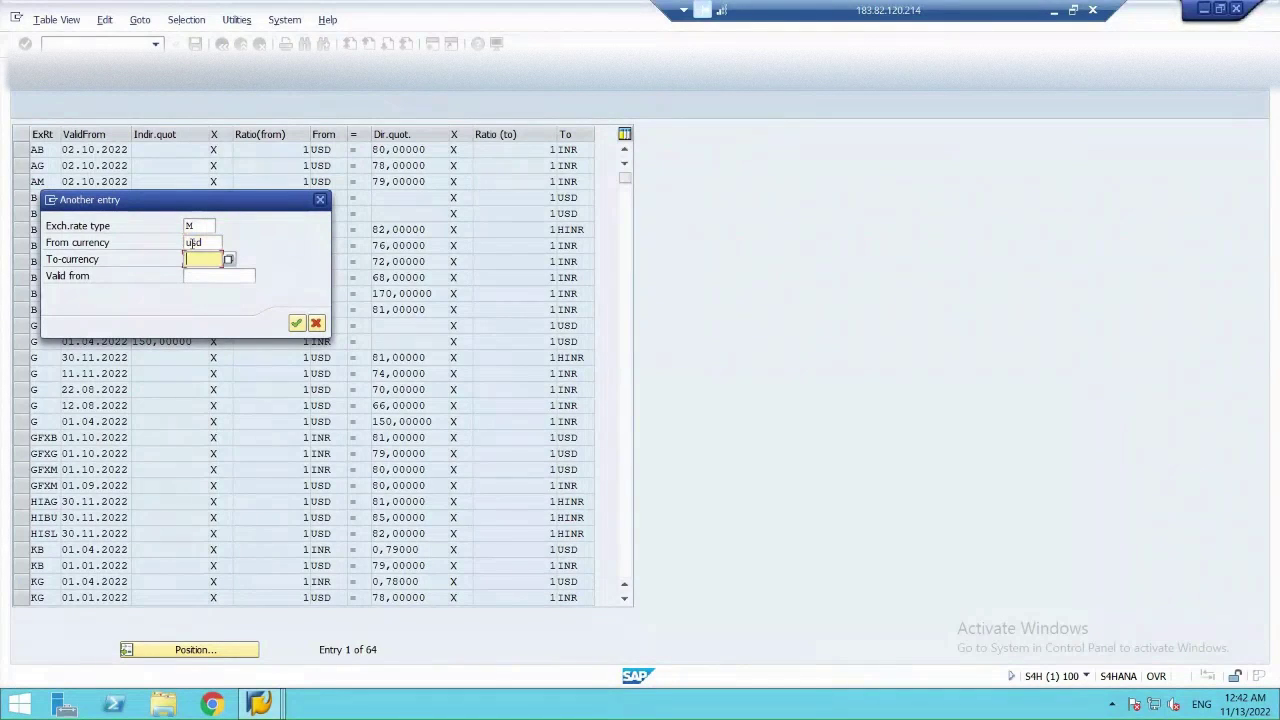
pyautogui.write('inr')
pyautogui.click(214, 274)
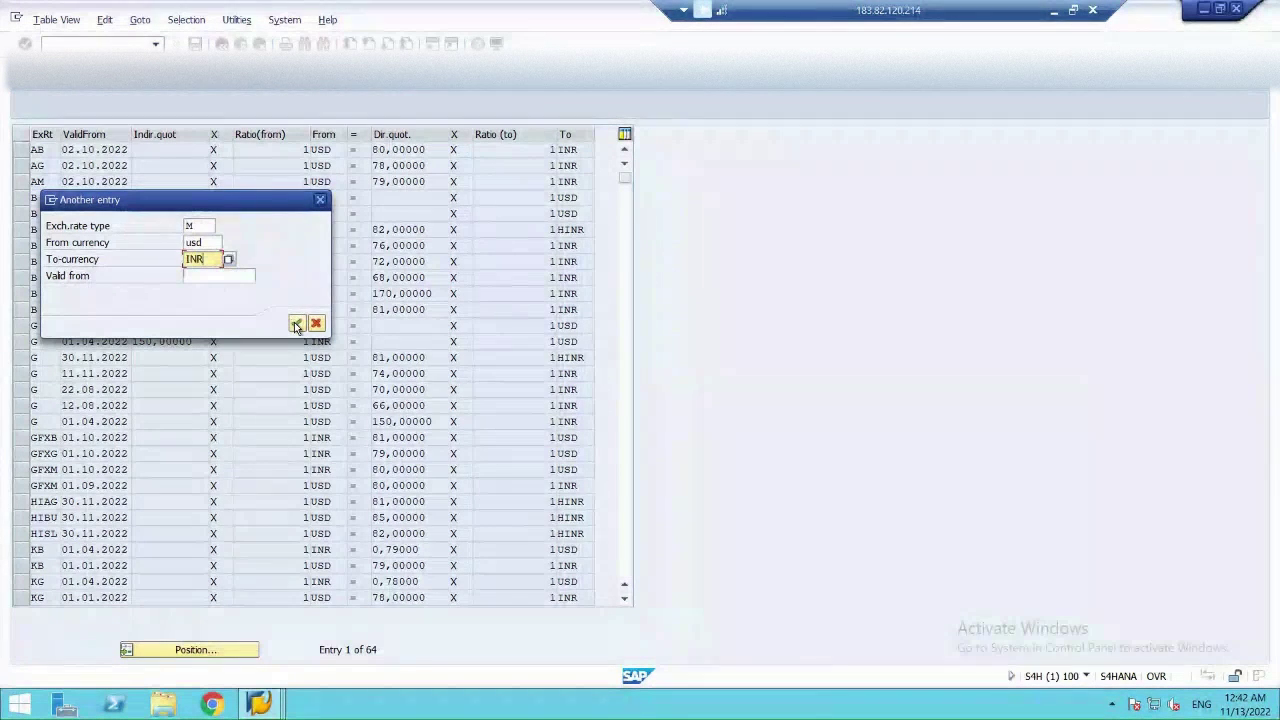
pyautogui.click(296, 324)
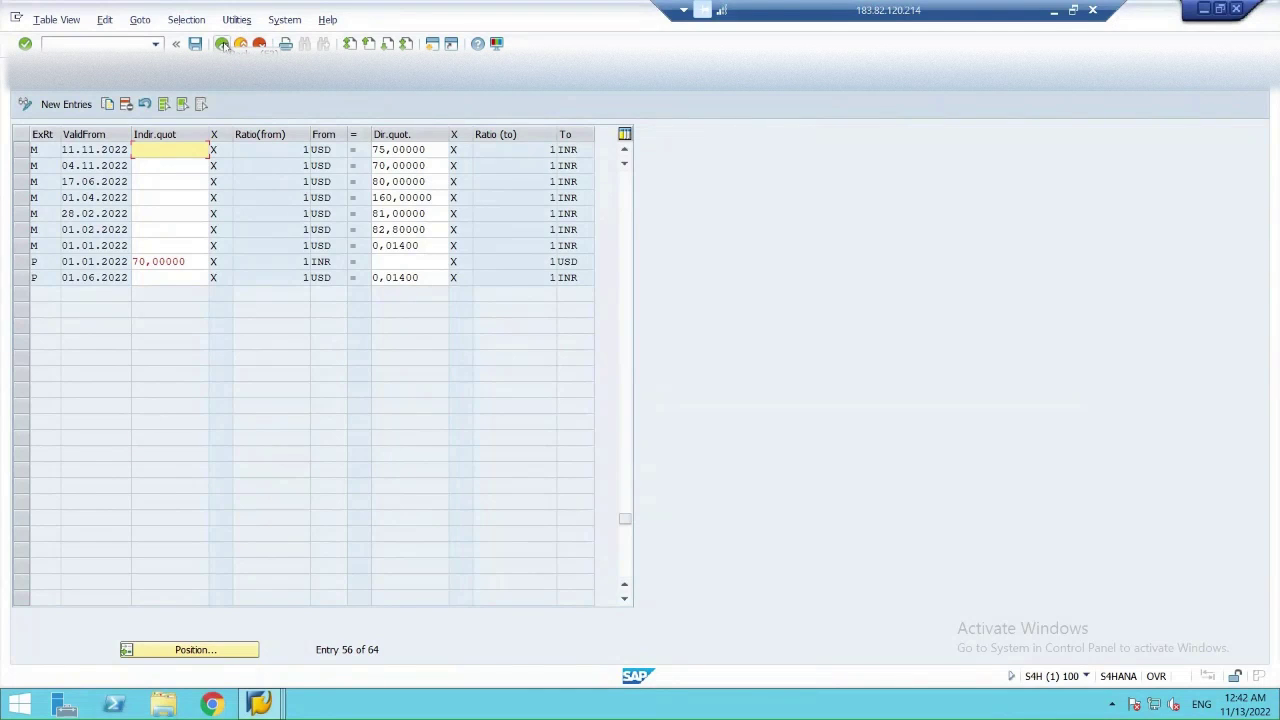
pyautogui.click(222, 44)
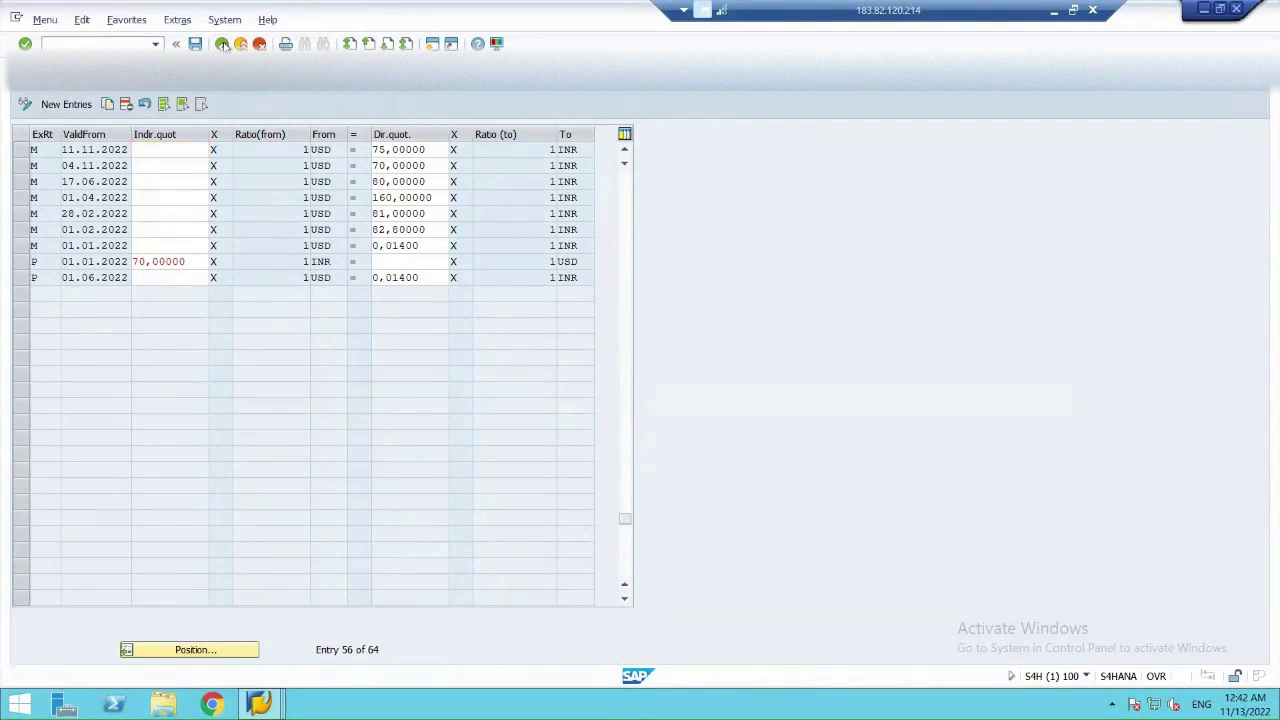